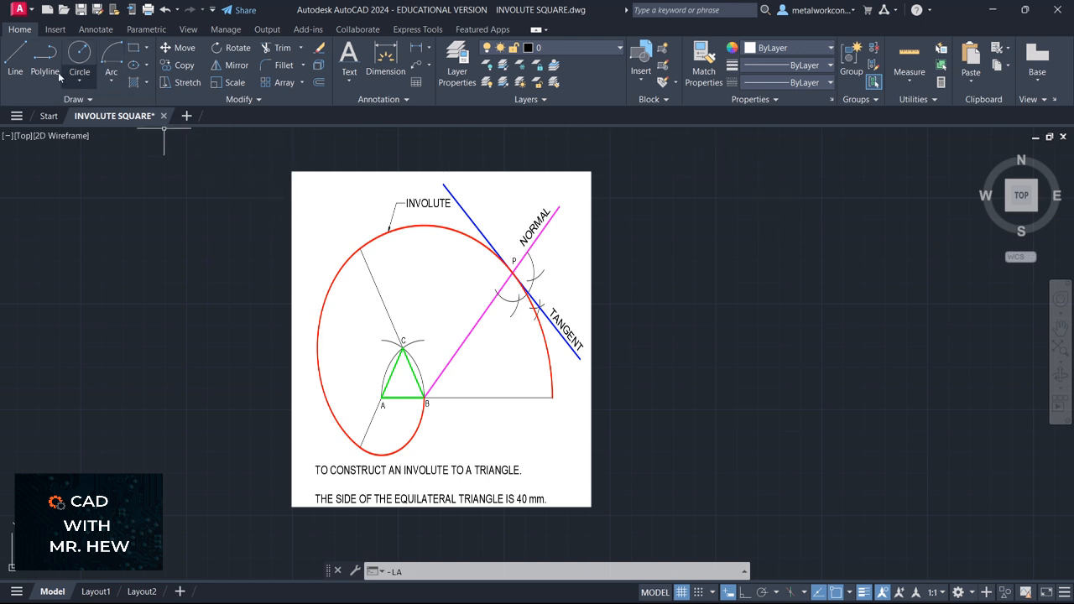
Draw a 40 mm horizontal line in the empty area beside the reference figure, with snap and ortho turned on
left_click(17, 63)
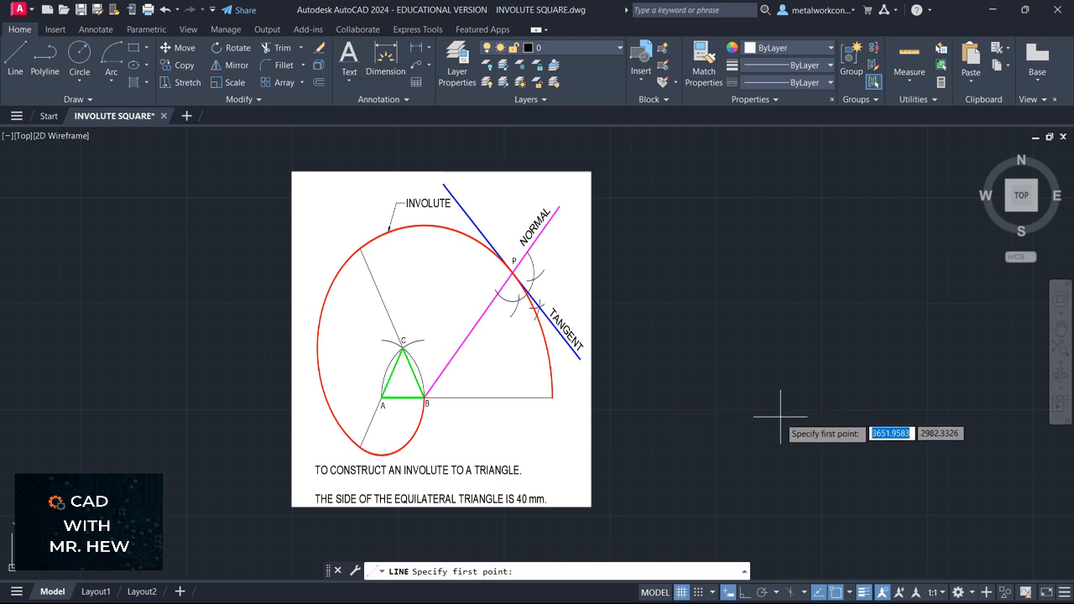
left_click(698, 593)
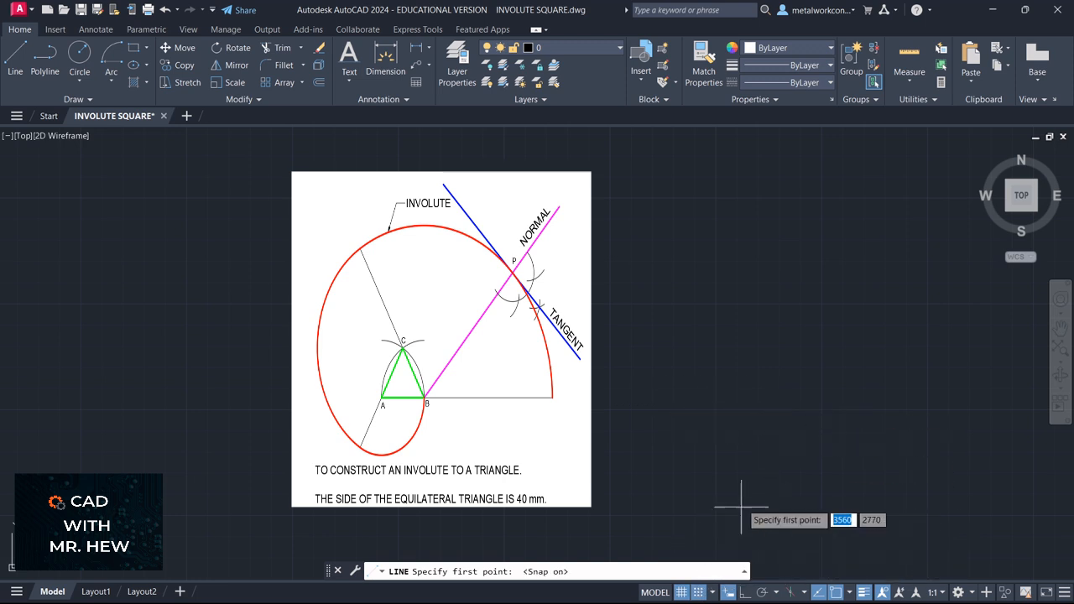
left_click(715, 409)
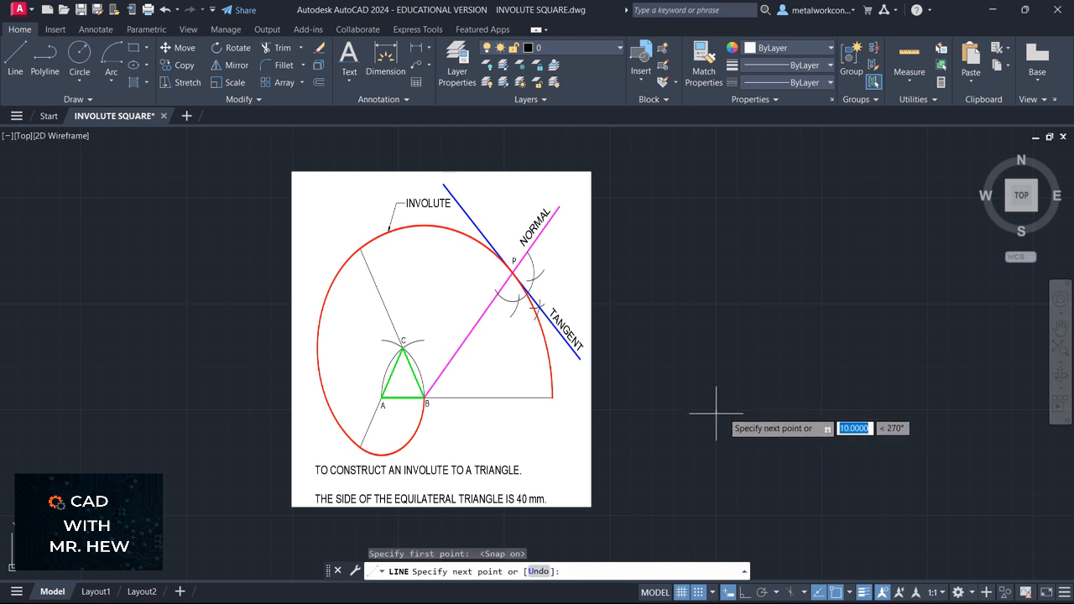
key("F8")
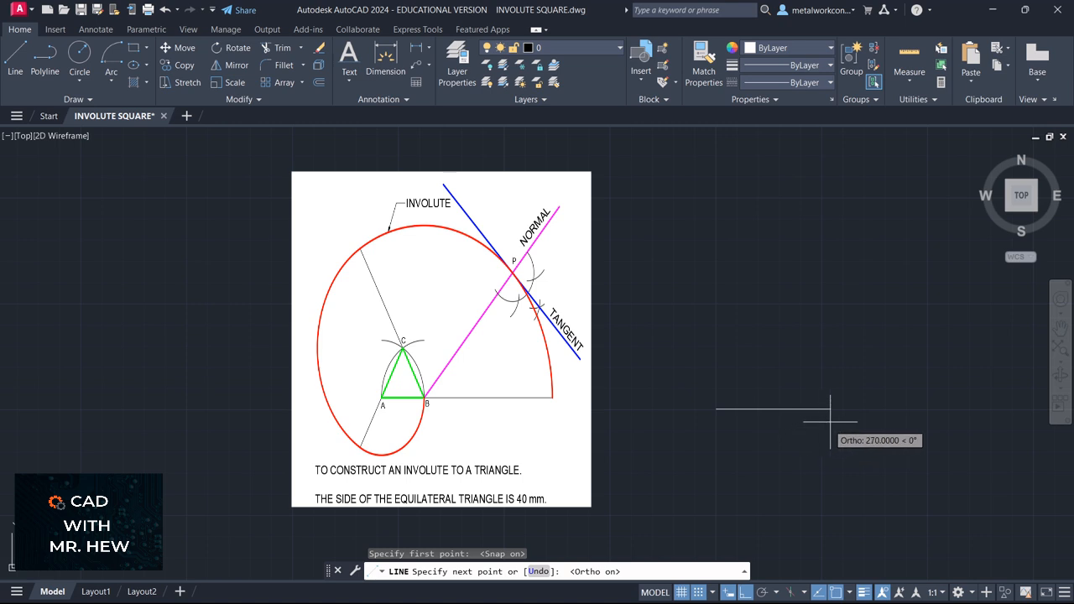
type("40")
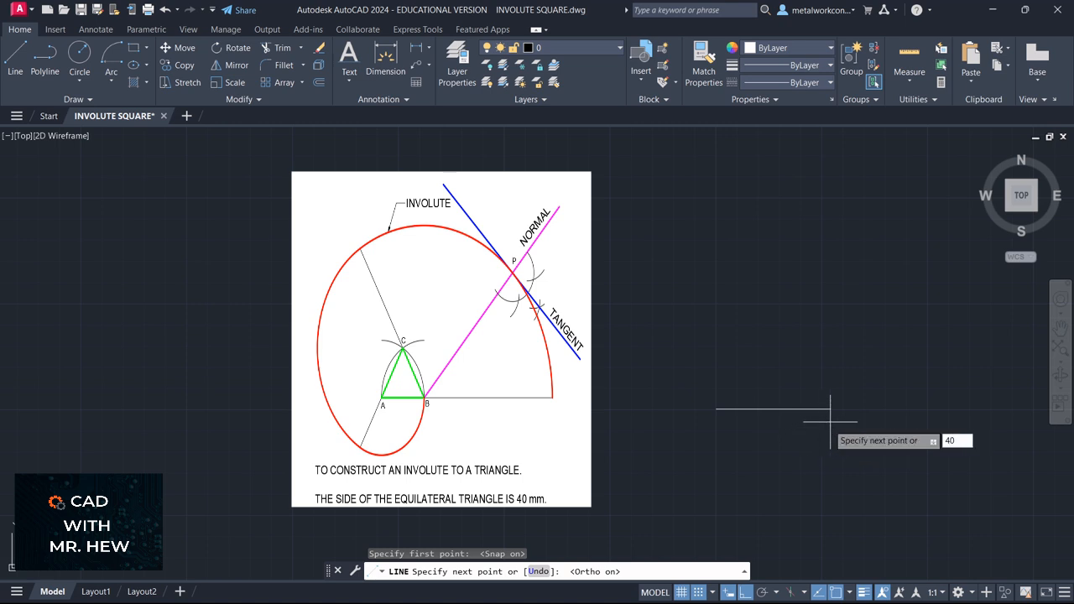
key("Return")
key("Return")
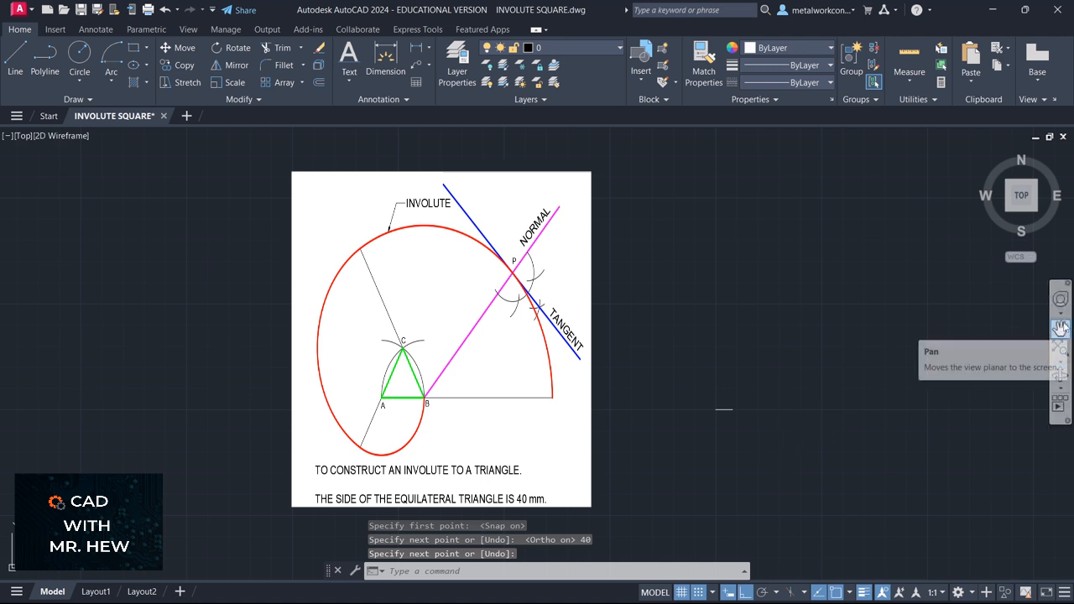
Label the line's left end A and right end B with single-line text, height 4 and rotation 0, with snap off
left_click(1060, 328)
scroll(981, 413, "up", 2)
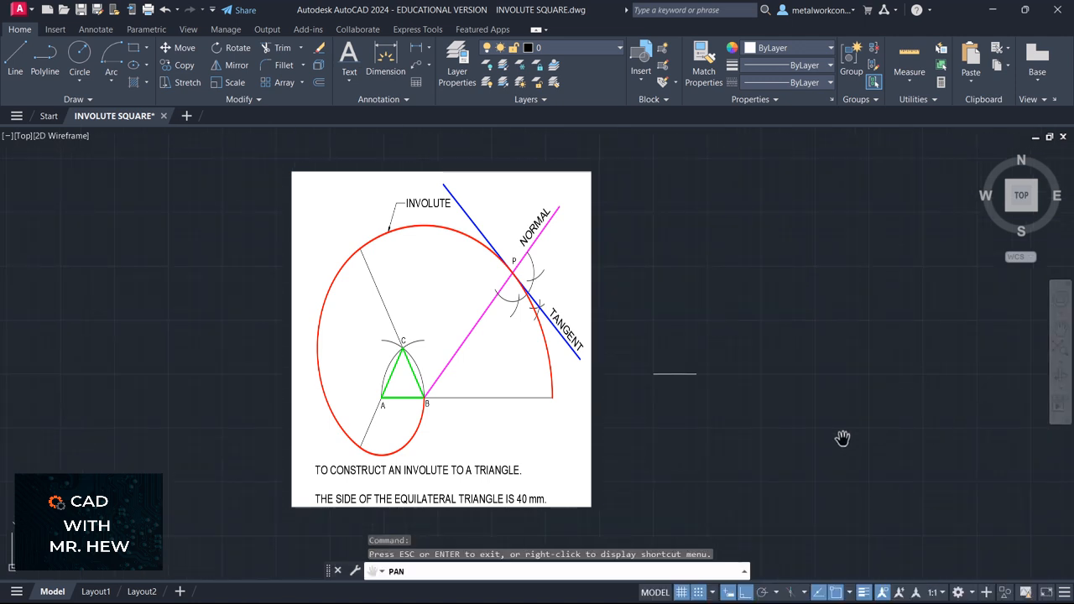
left_click_drag(687, 424, 892, 486)
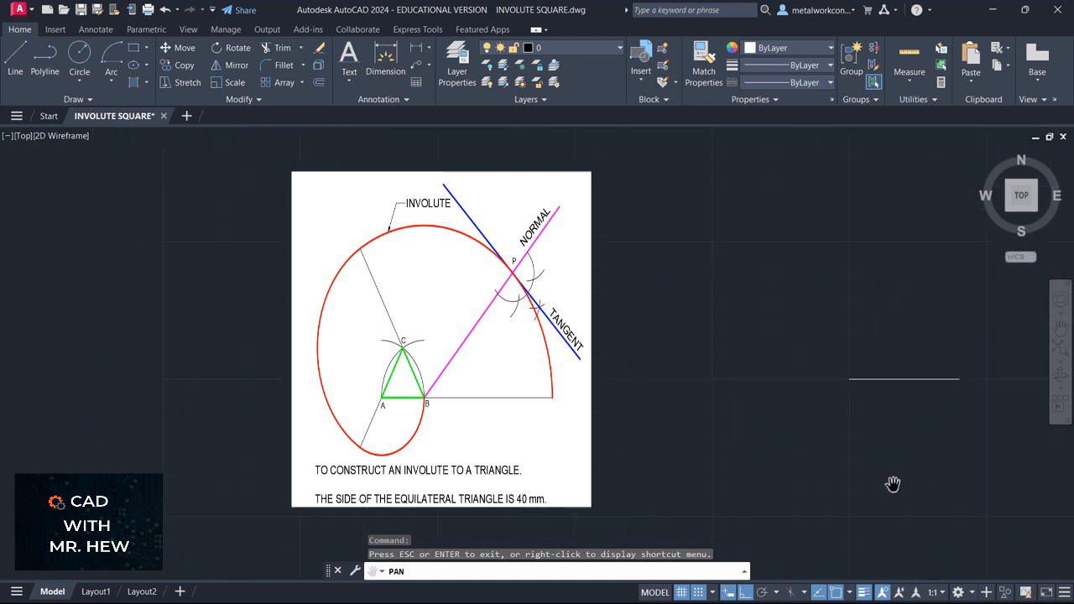
scroll(855, 489, "up", 2)
left_click_drag(886, 427, 790, 536)
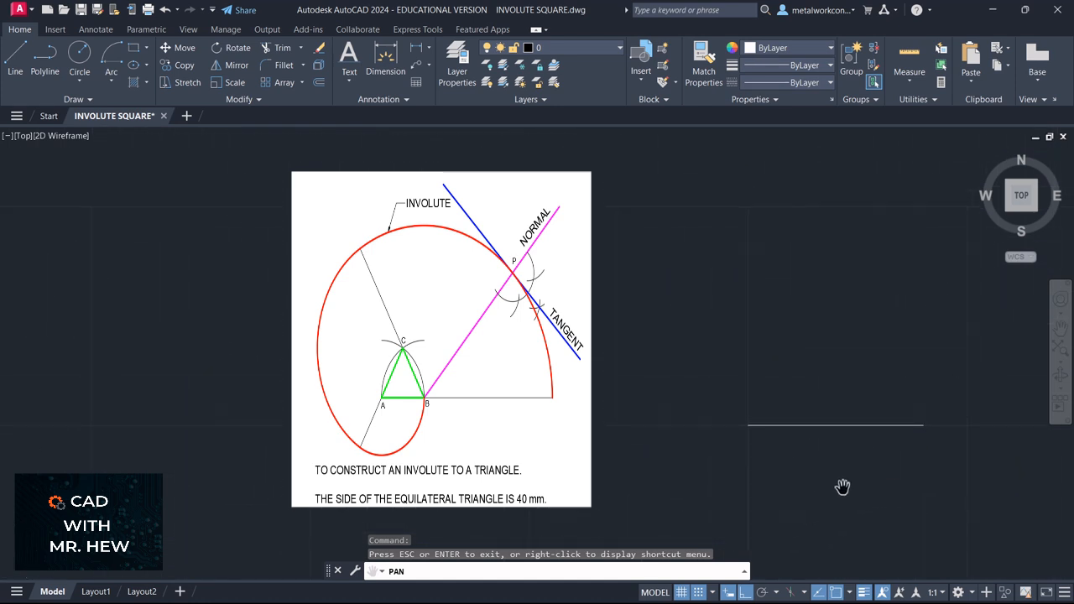
scroll(836, 481, "down", 2)
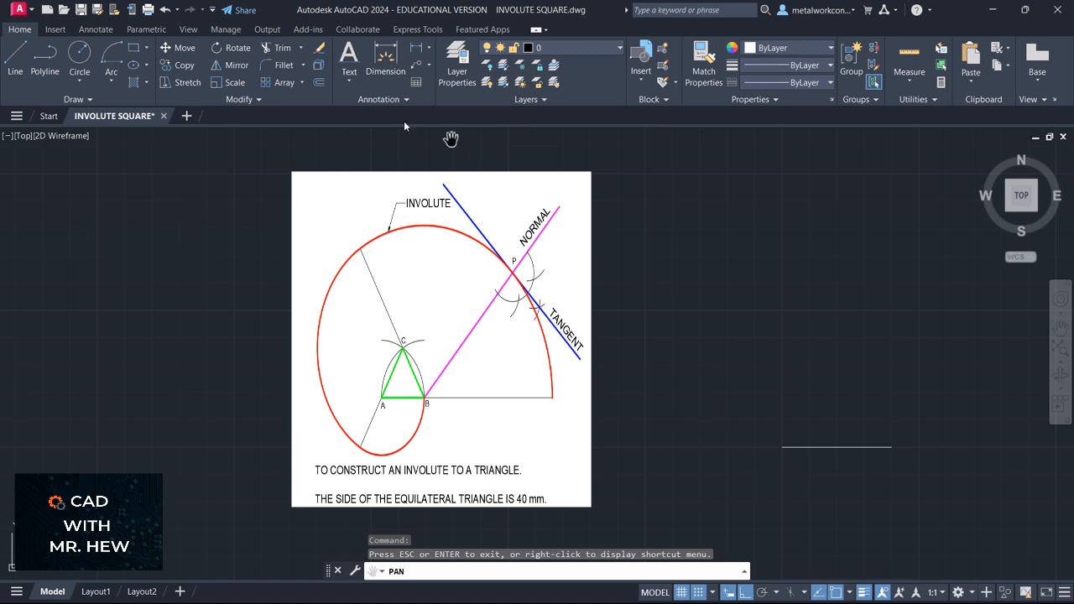
key("Escape")
left_click(349, 82)
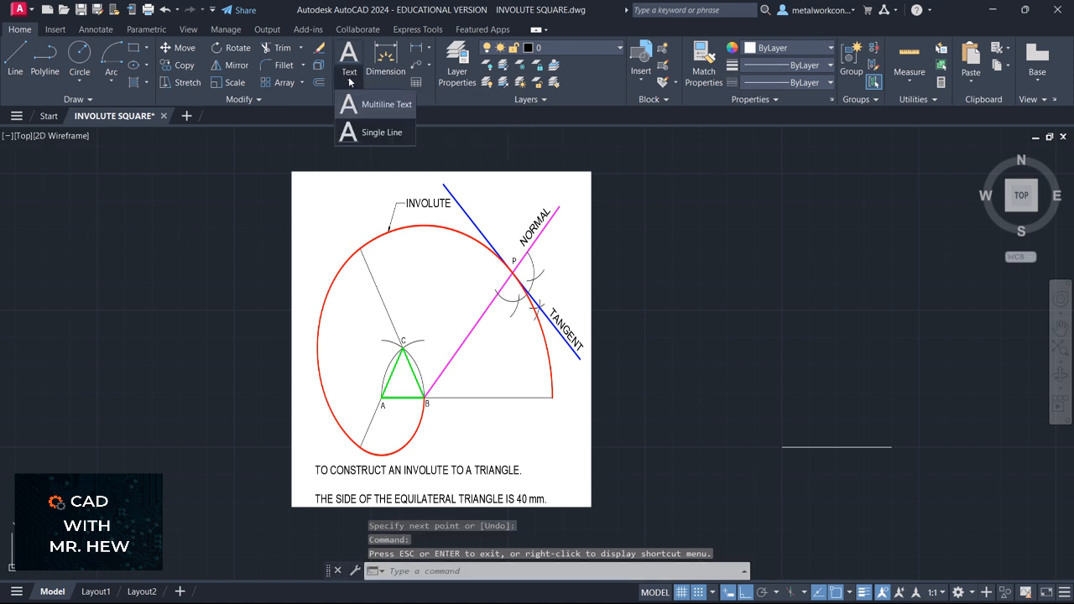
left_click(349, 132)
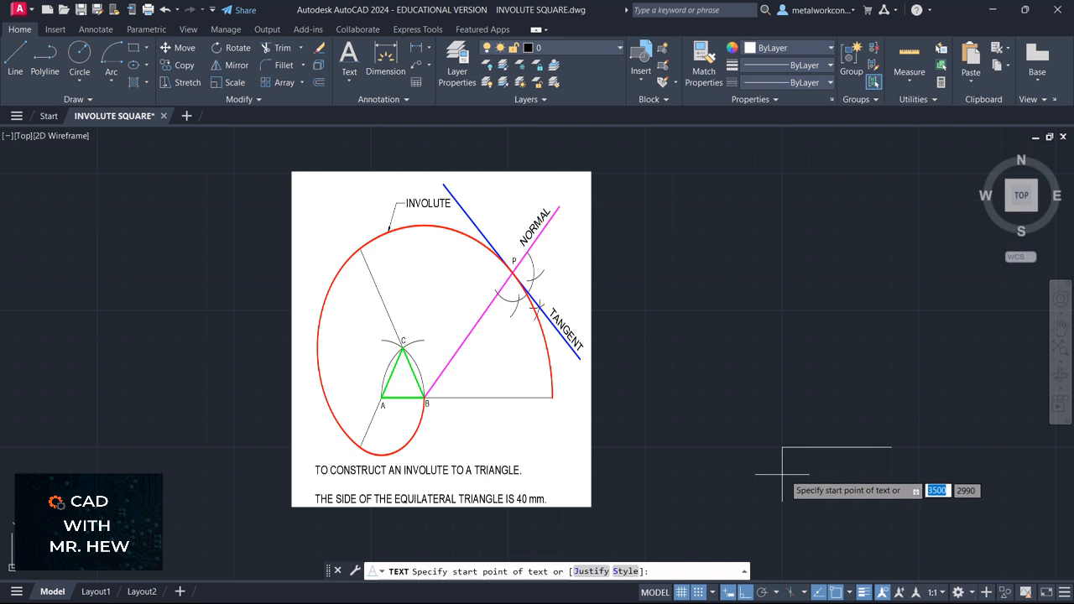
left_click(699, 593)
left_click(771, 467)
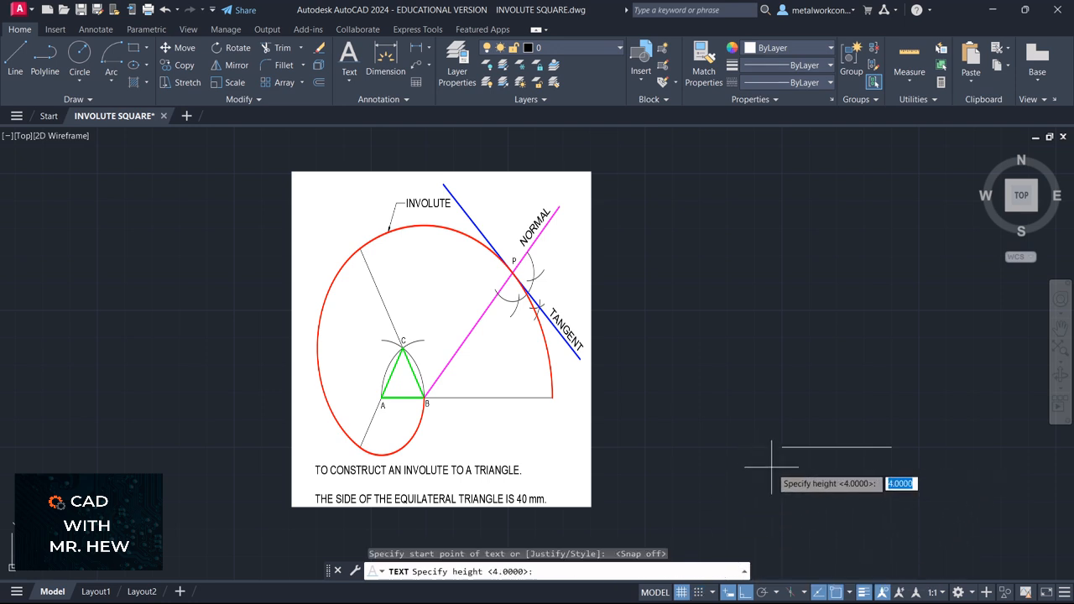
key("Return")
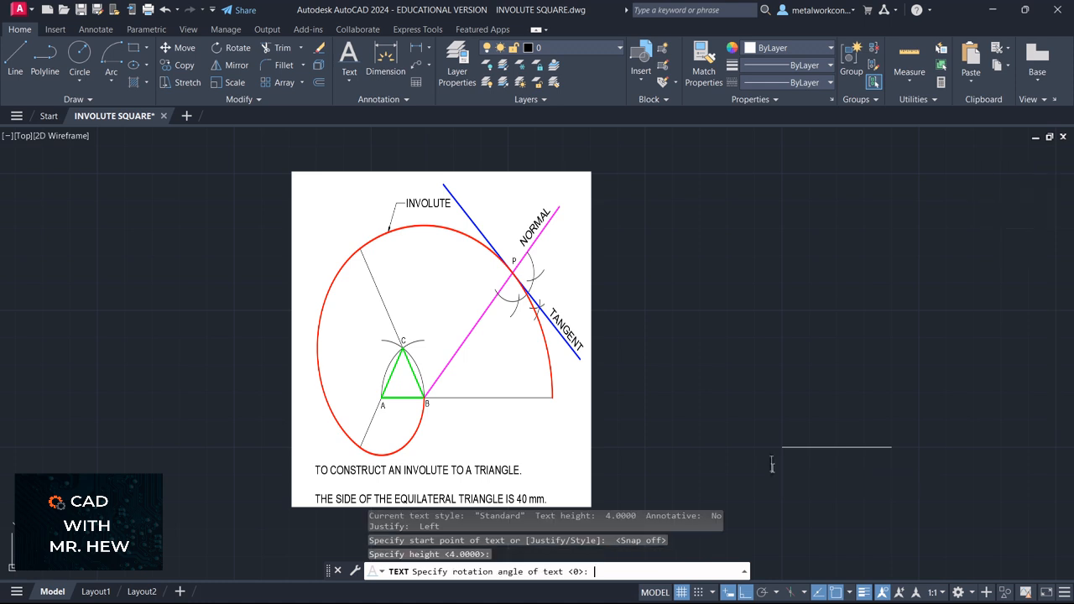
key("Return")
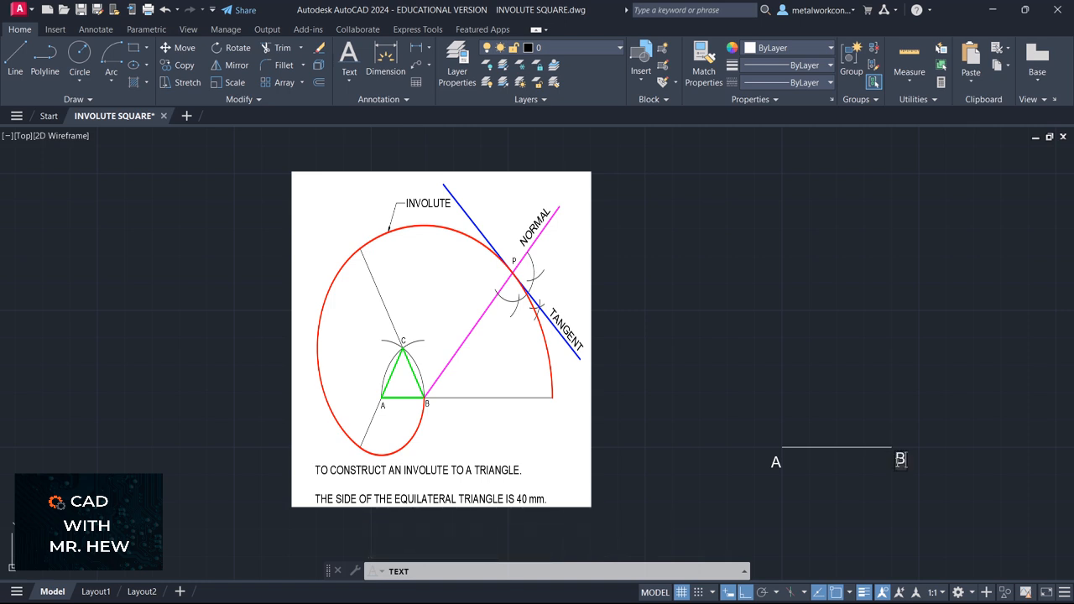
key("Return")
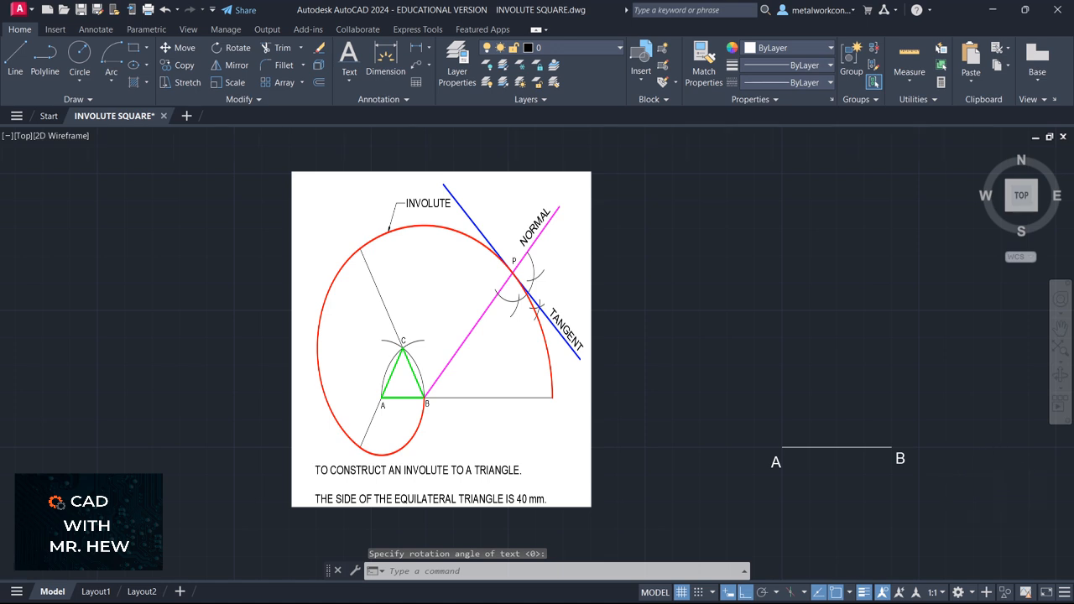
scroll(984, 460, "down", 2)
left_click(1060, 326)
left_click_drag(946, 372, 723, 296)
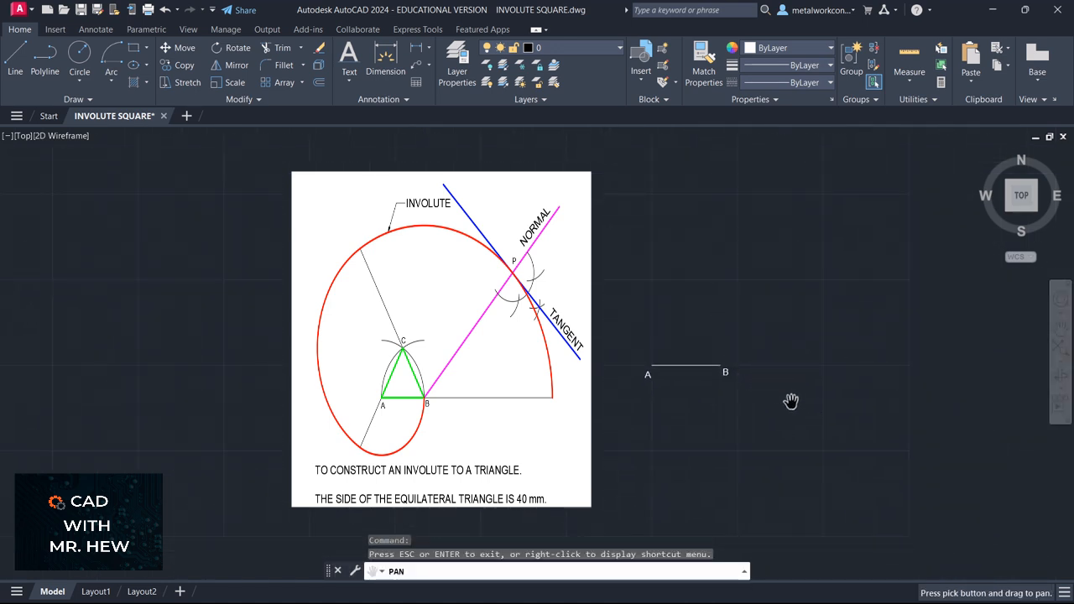
key("Escape")
scroll(794, 395, "up", 2)
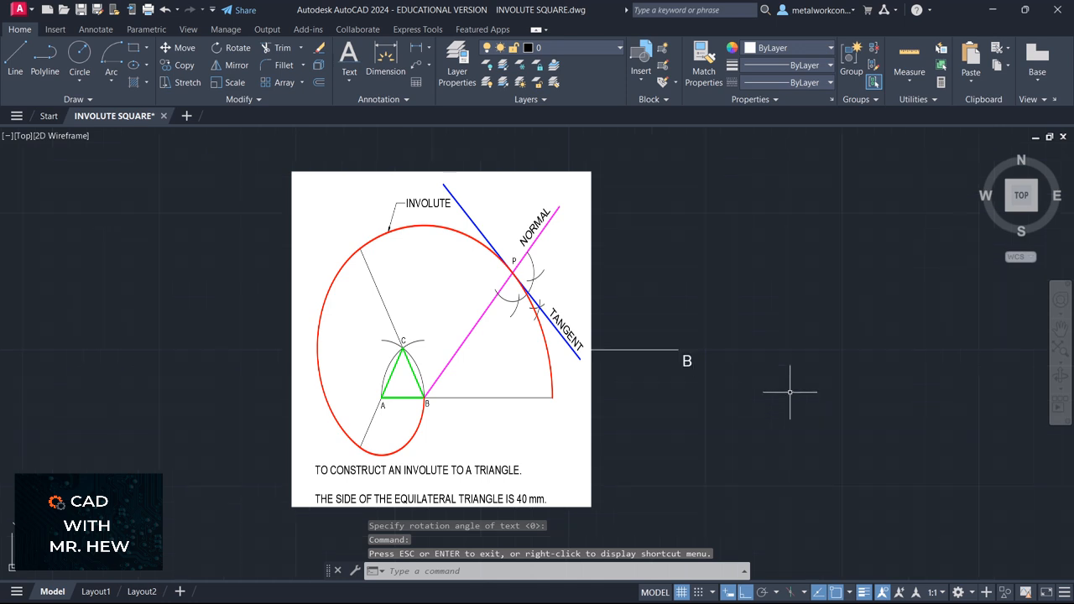
left_click_drag(738, 396, 834, 492)
key("Escape")
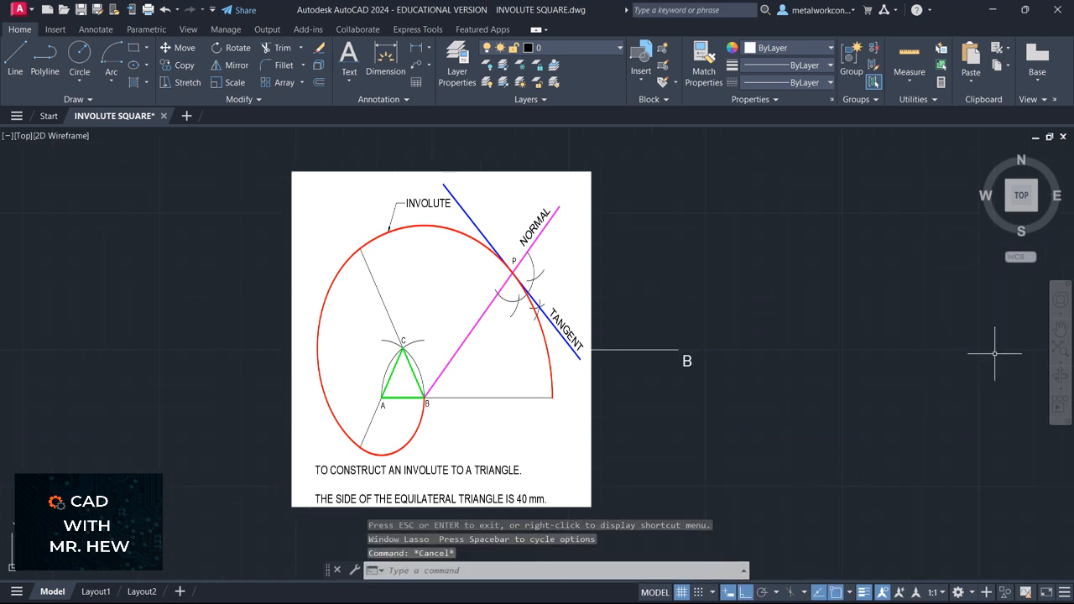
left_click(1061, 327)
left_click_drag(730, 492, 838, 546)
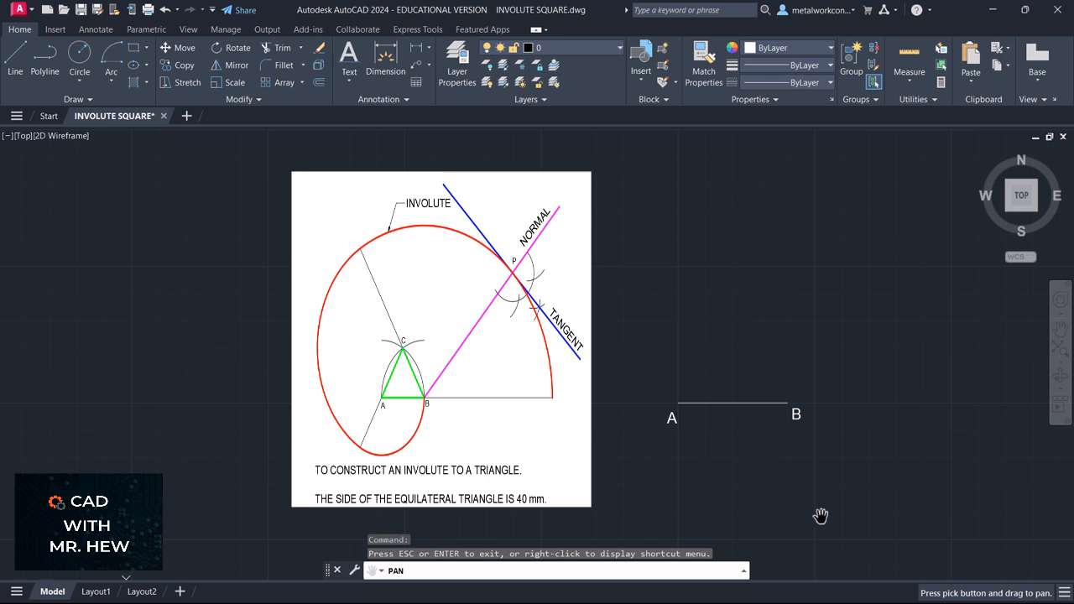
left_click(15, 57)
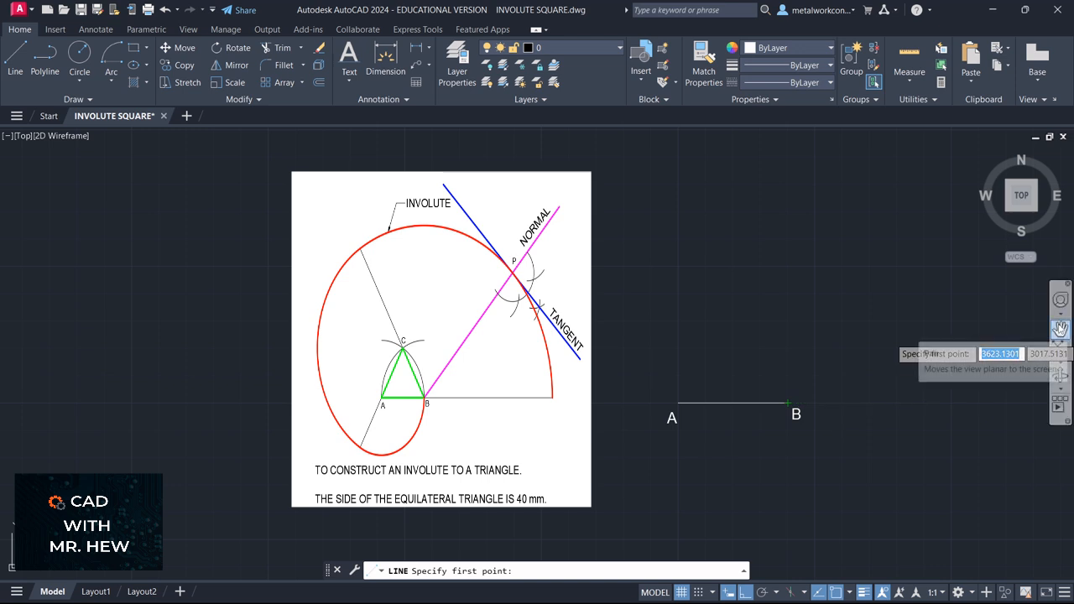
left_click(1061, 328)
left_click_drag(744, 398, 811, 429)
key("Escape")
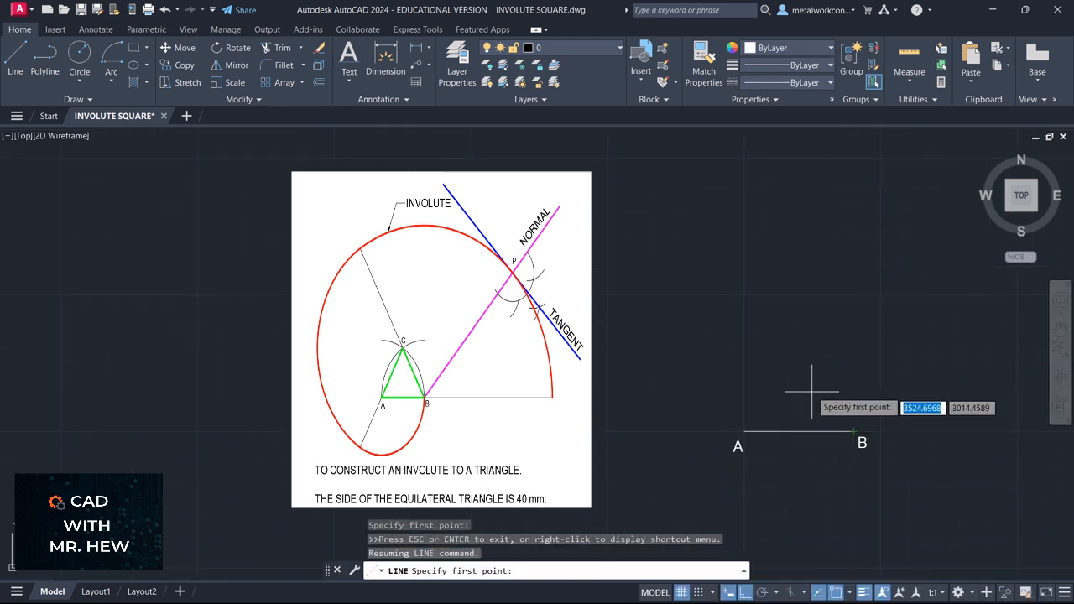
key("Escape")
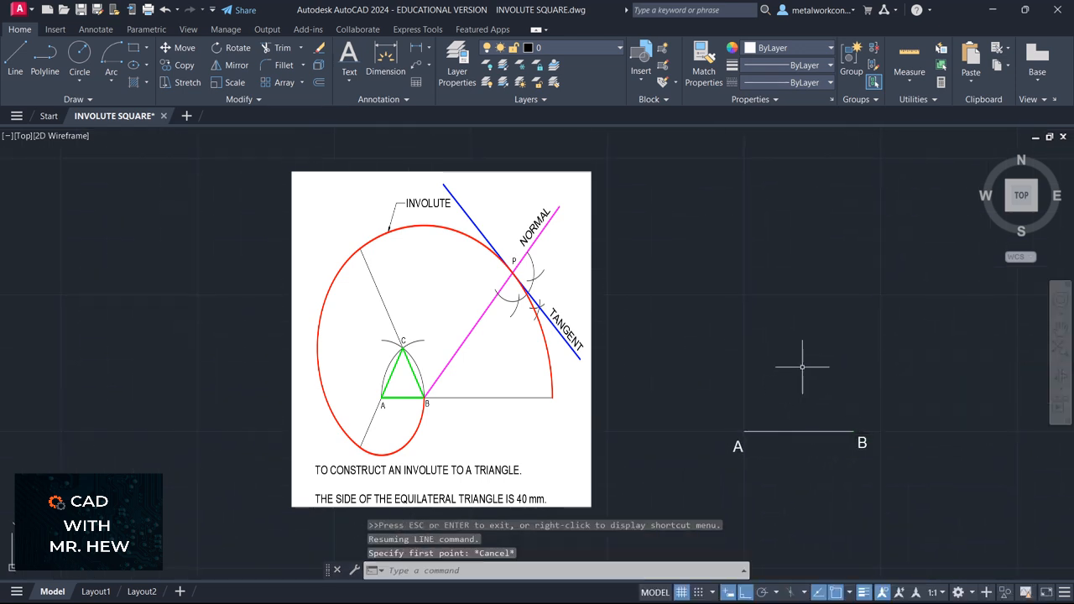
Draw a Center, Start, End quarter arc centred at A from B to directly above A, with snap on
left_click(1060, 329)
left_click_drag(907, 354, 924, 364)
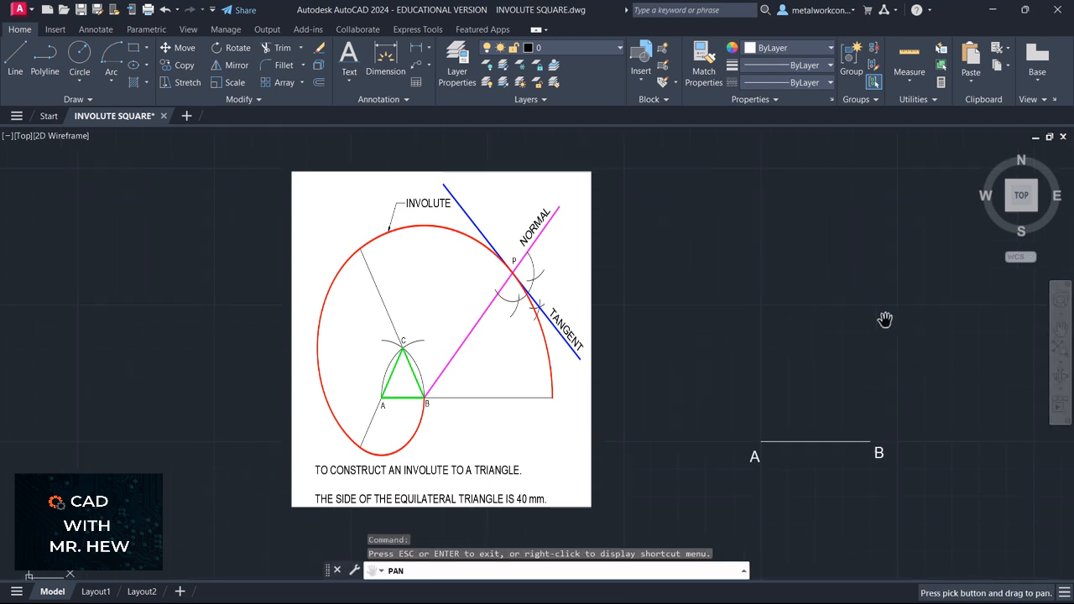
left_click(112, 83)
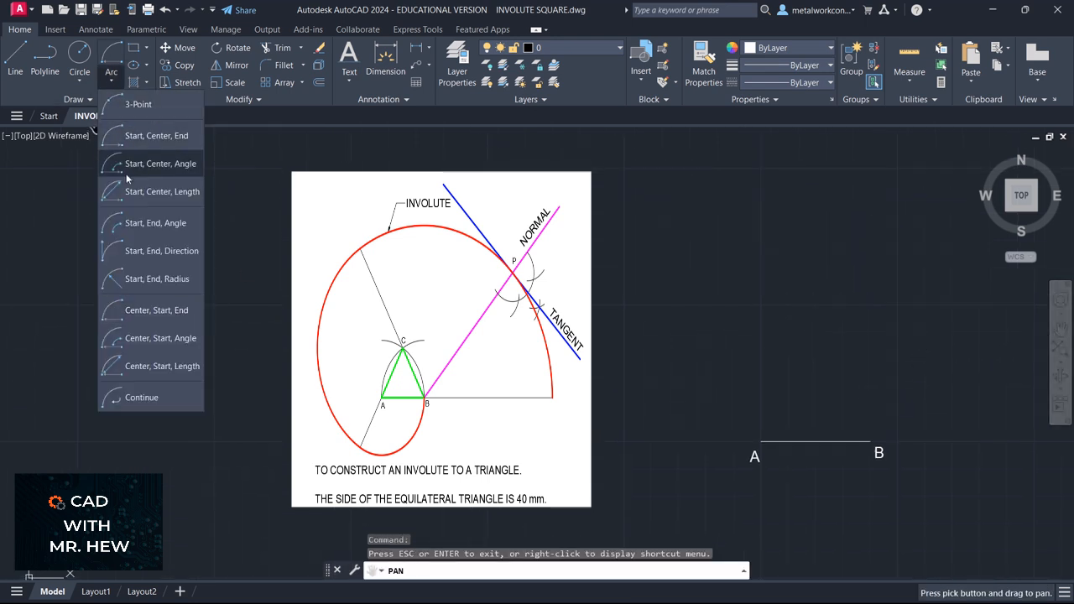
left_click(150, 315)
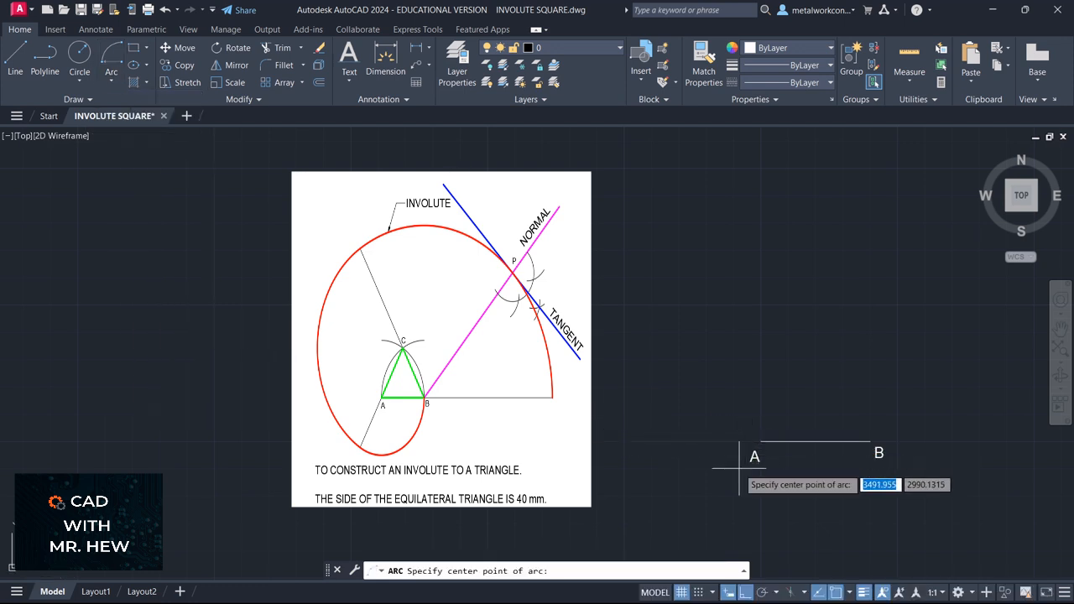
left_click(698, 592)
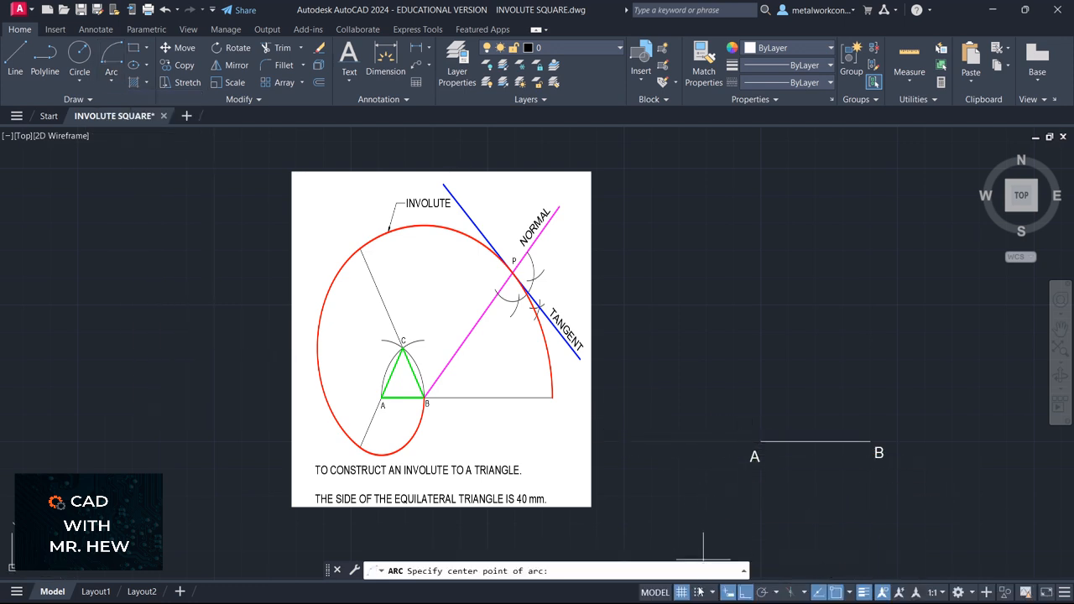
left_click(760, 441)
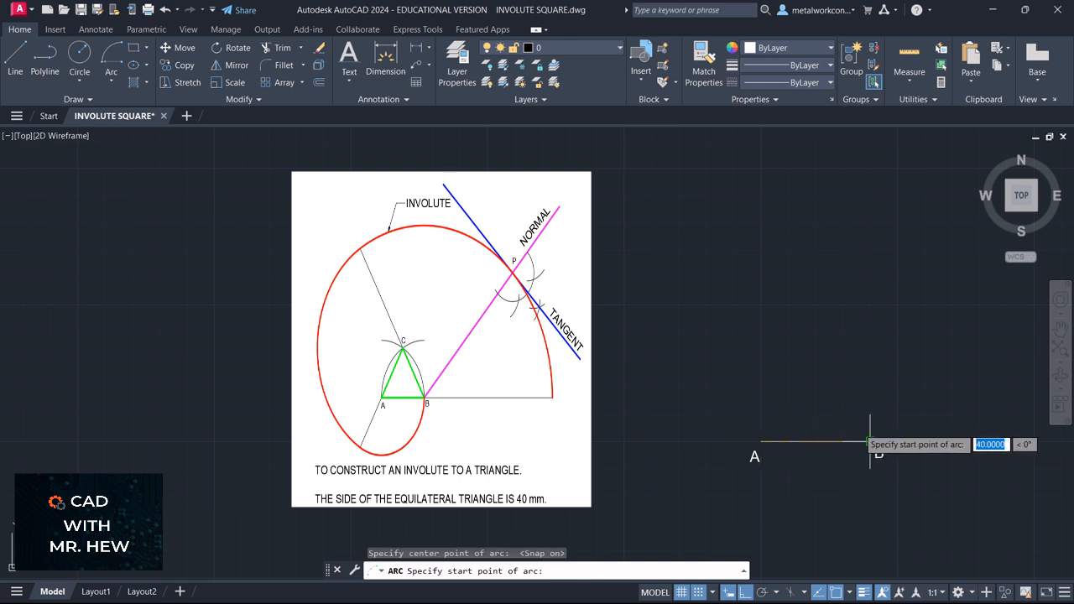
left_click(869, 442)
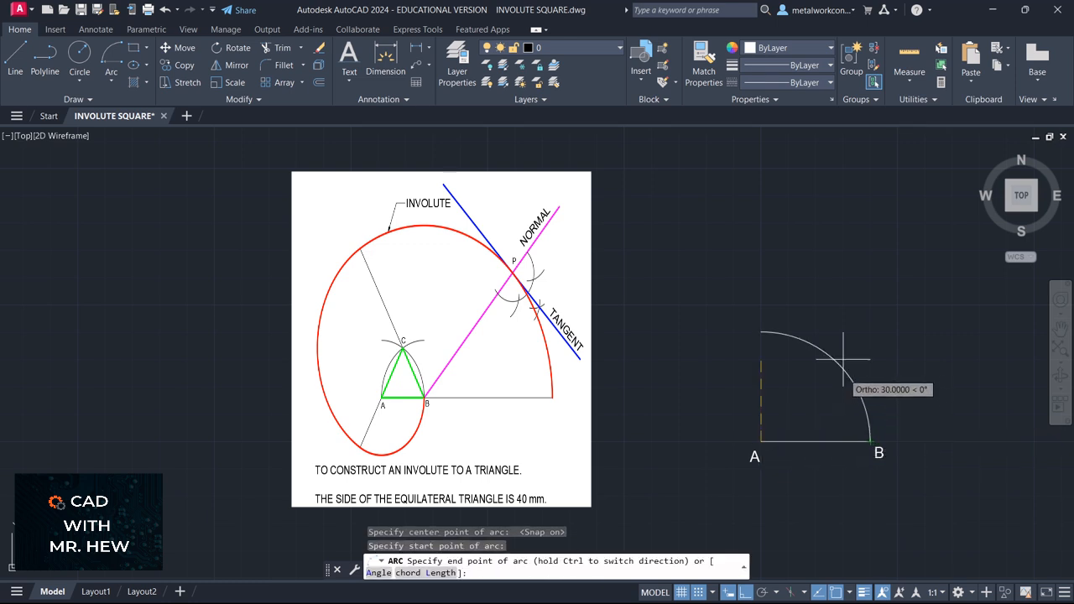
left_click(786, 330)
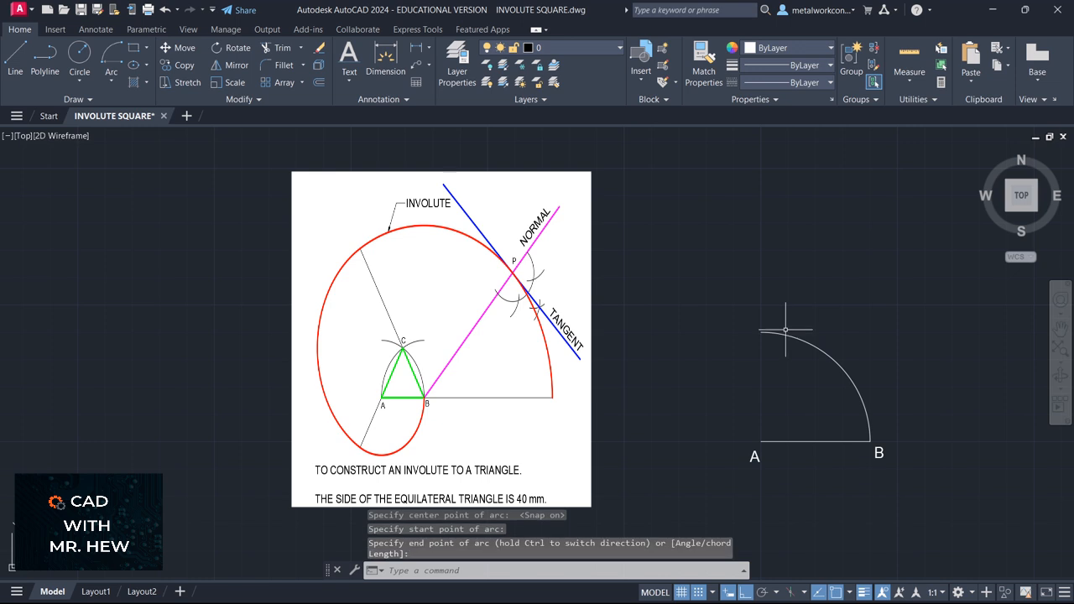
Draw a Center, Start, End quarter arc centred at B from A to directly above B, crossing the first arc
key("space")
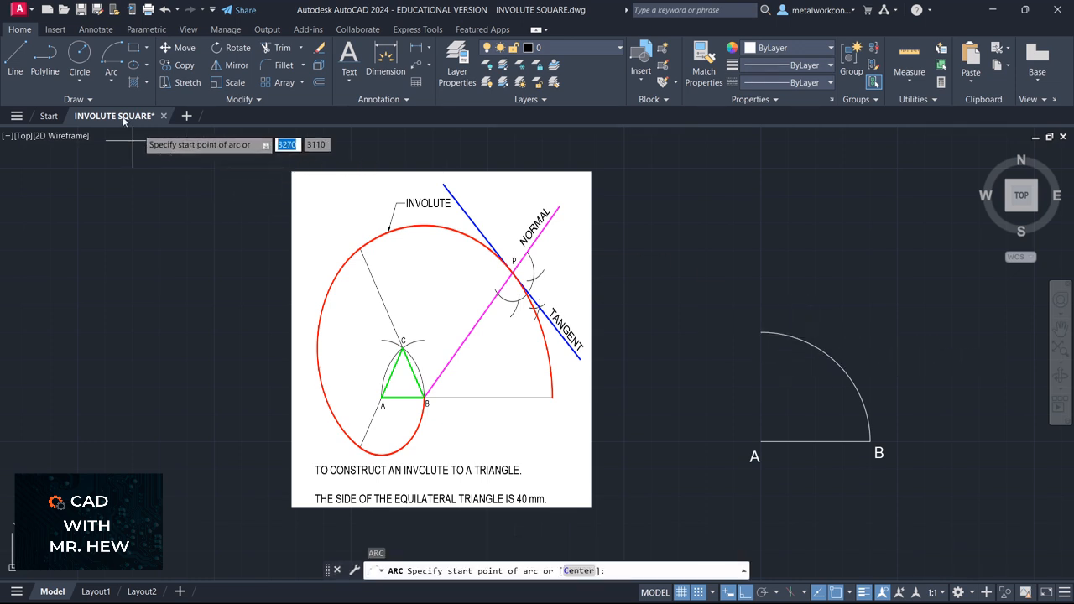
left_click(112, 85)
left_click(143, 310)
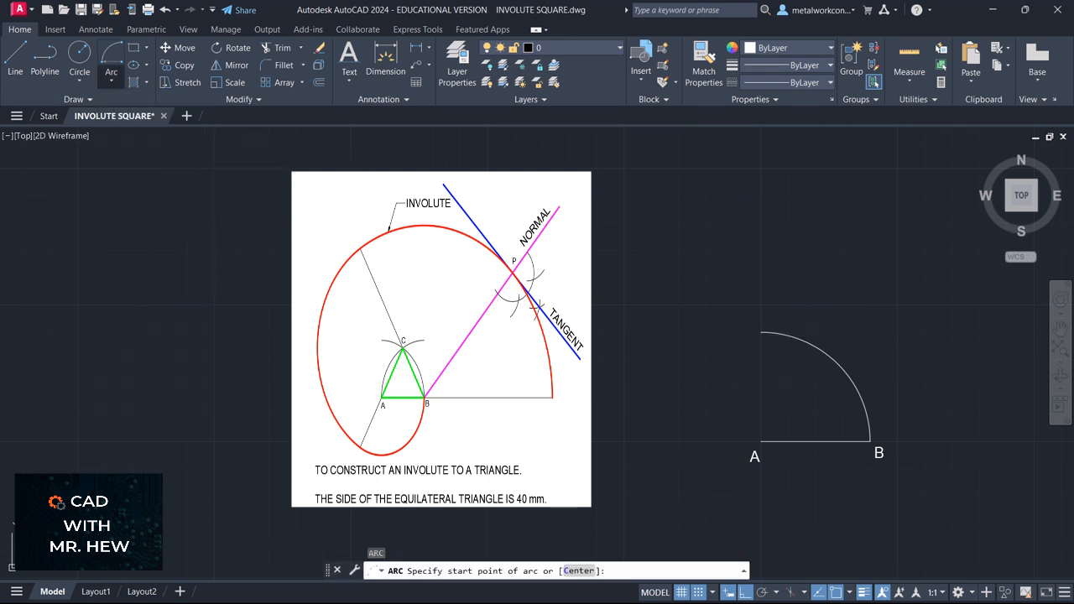
left_click(761, 441)
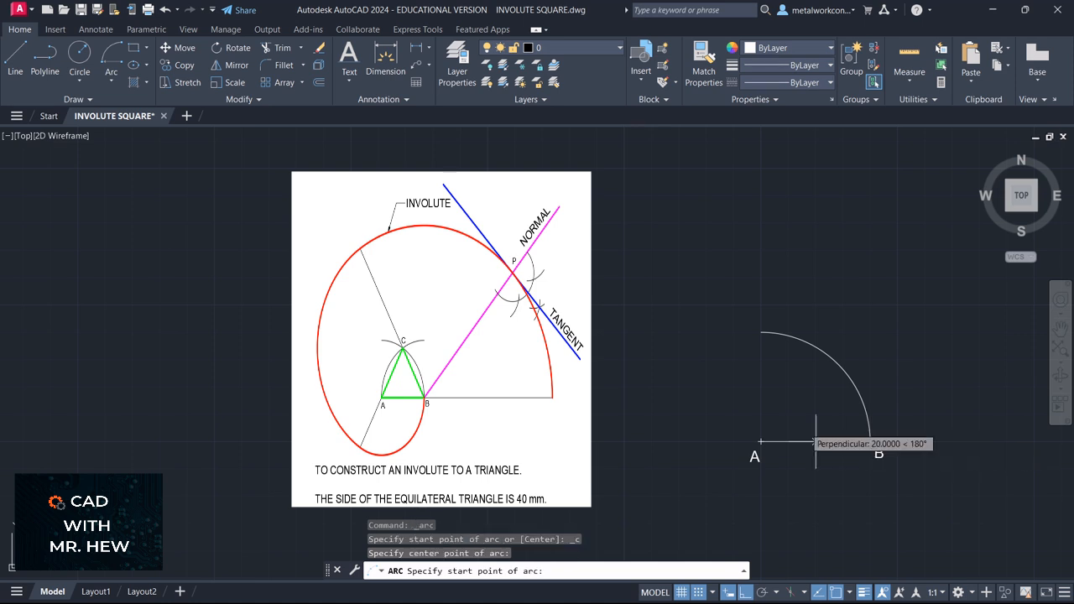
left_click(870, 442)
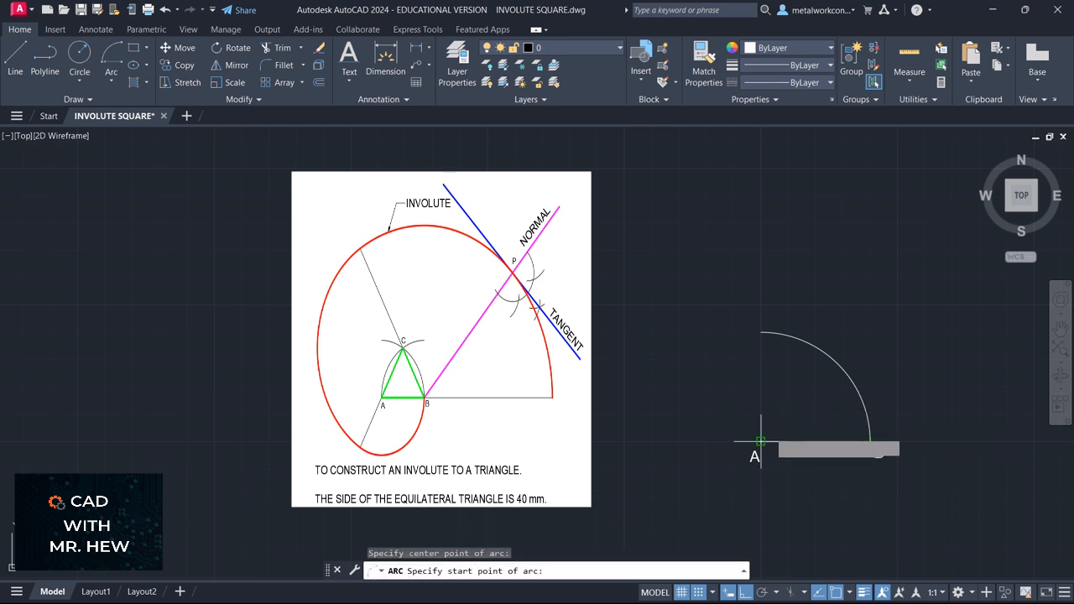
left_click(870, 441)
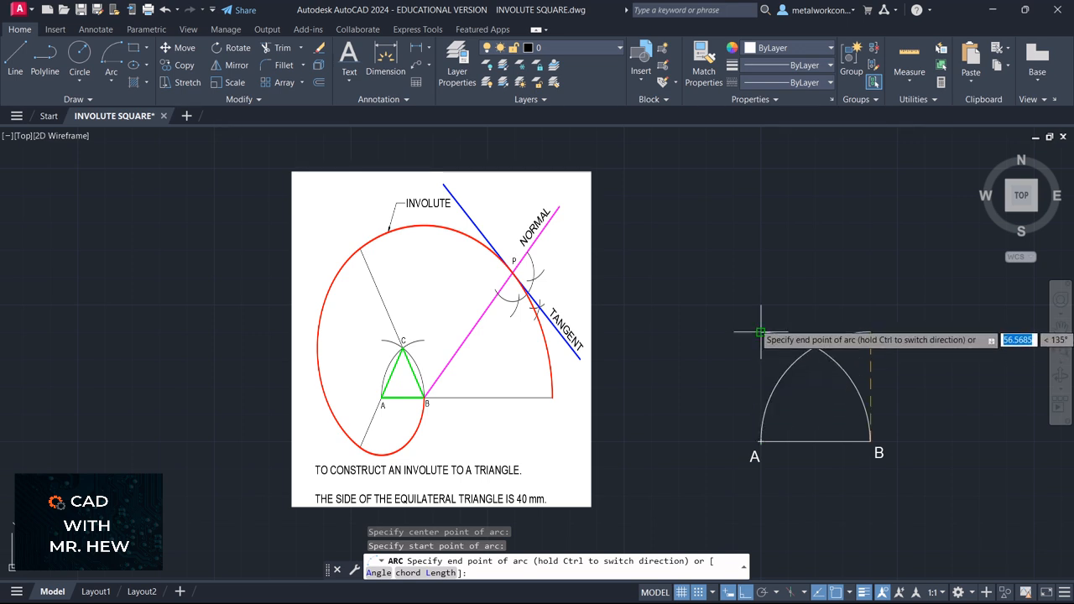
left_click(870, 330)
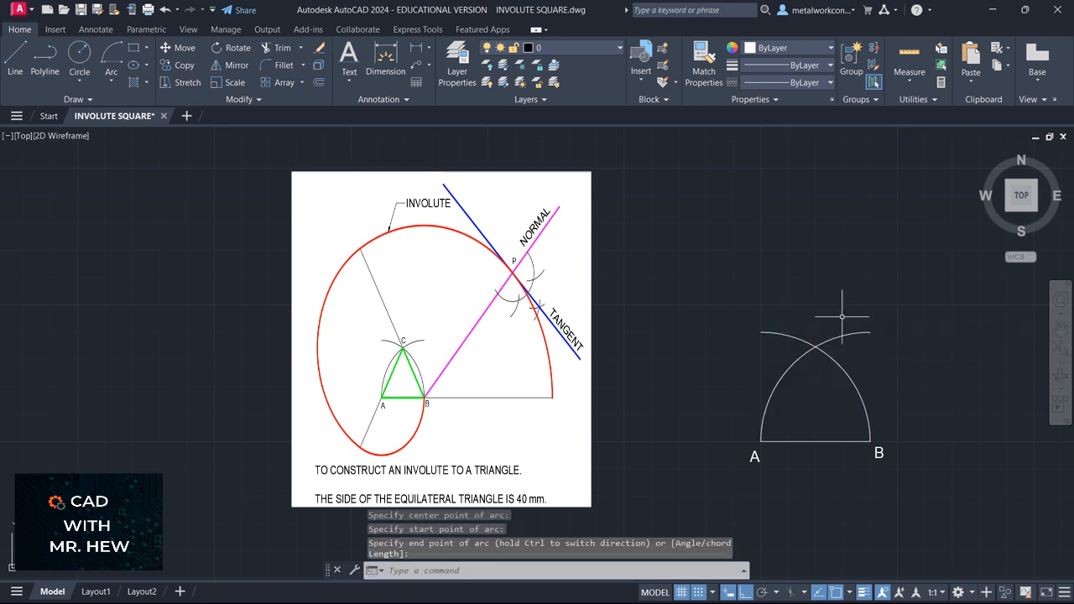
Label the arcs' intersection C with single-line text, height 4 and rotation 0, with snap and object snap off
left_click(348, 79)
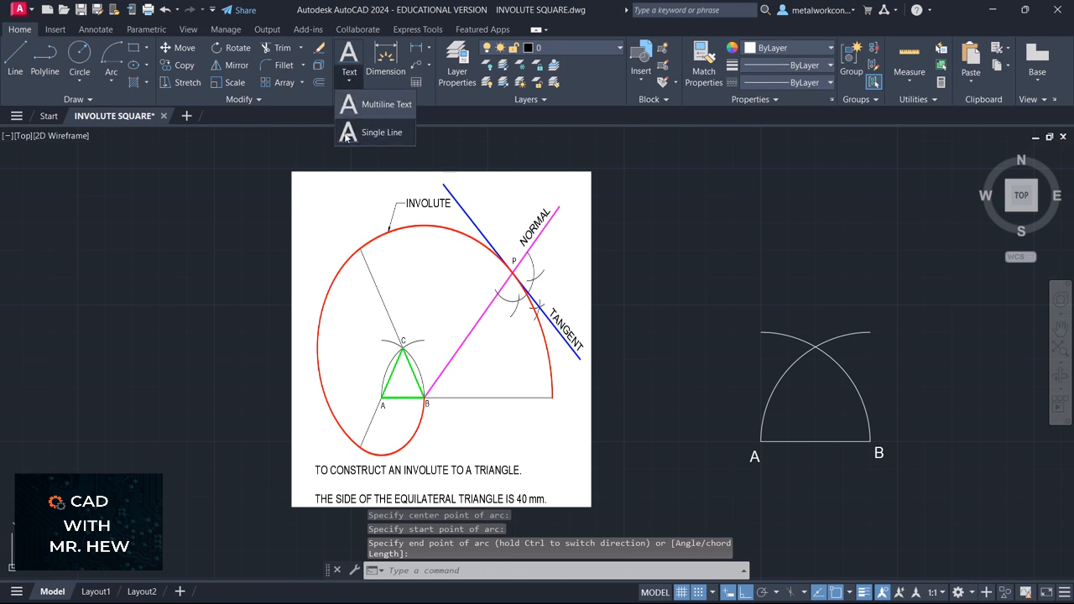
left_click(352, 135)
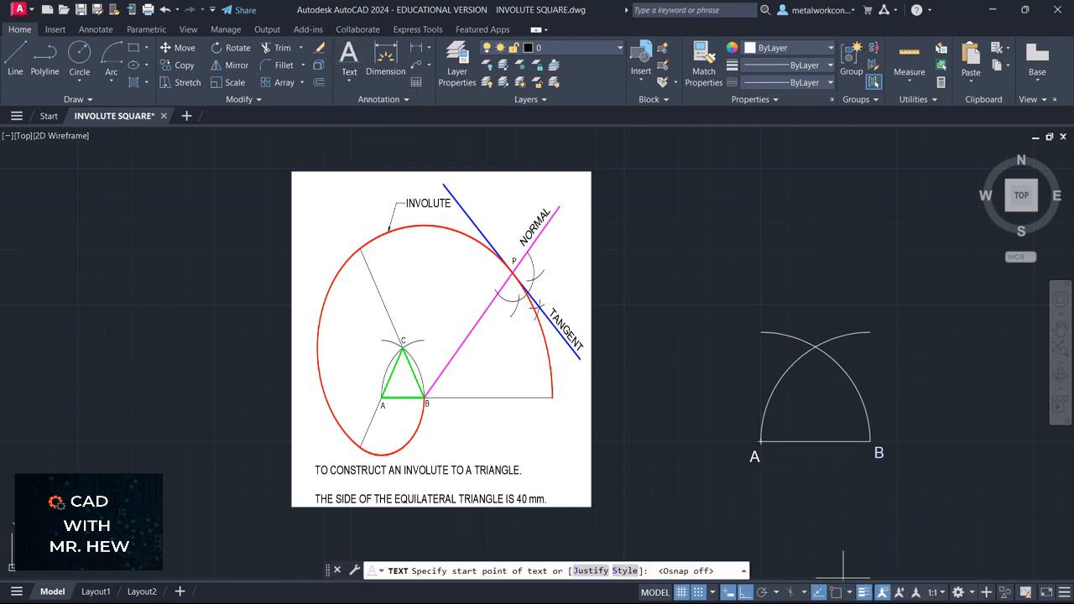
left_click(699, 593)
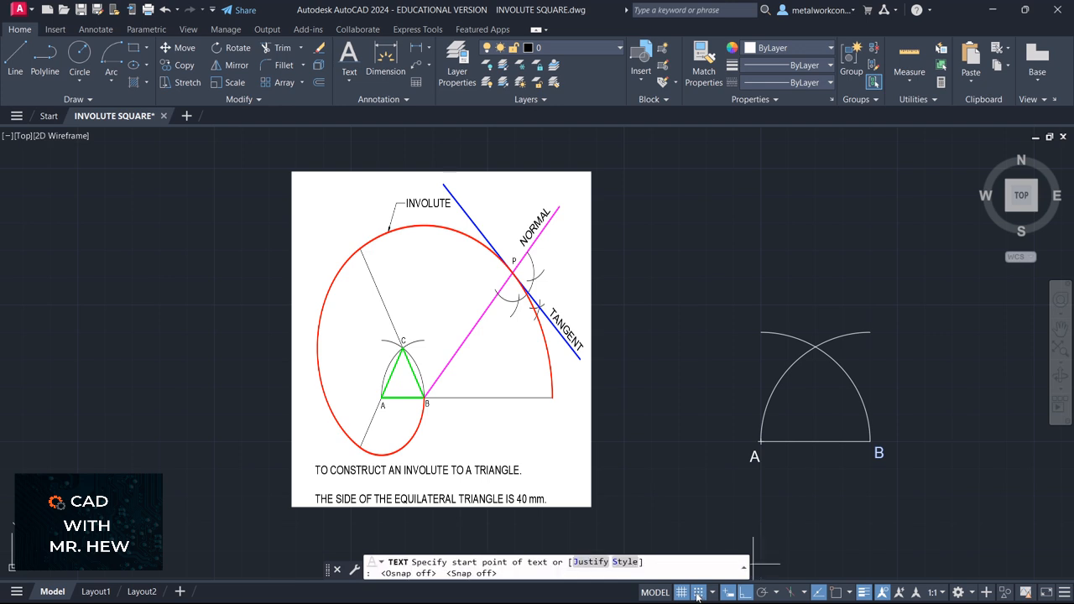
left_click(812, 339)
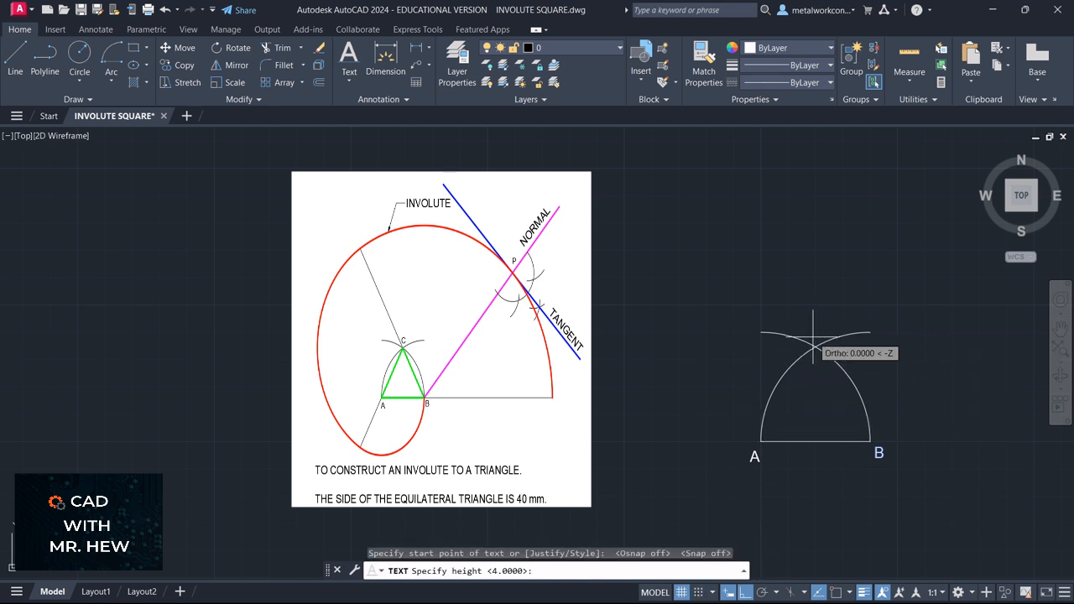
key("Return")
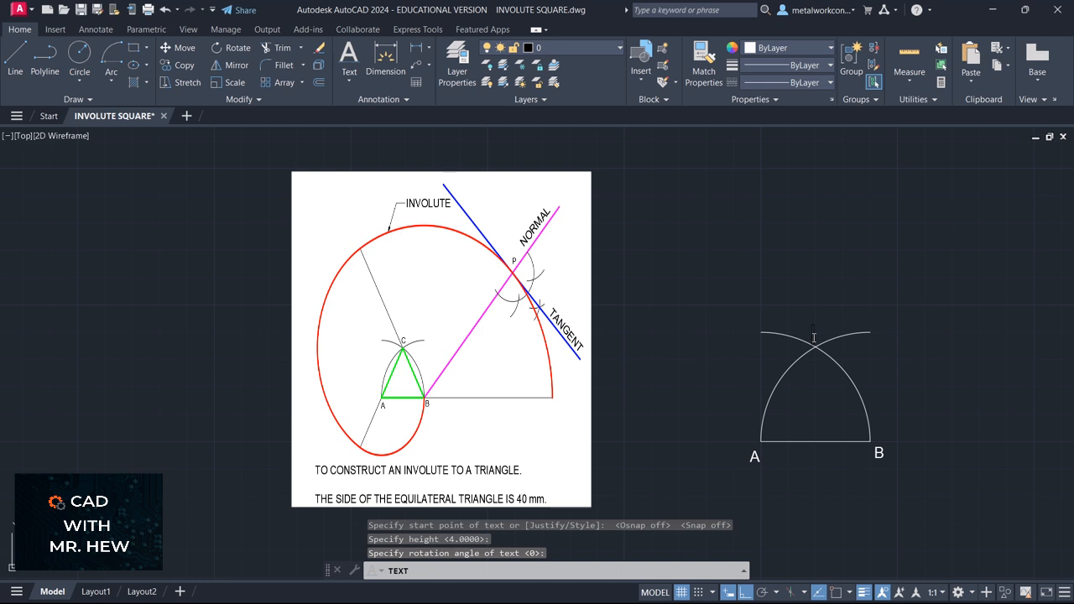
key("Return")
key("Return")
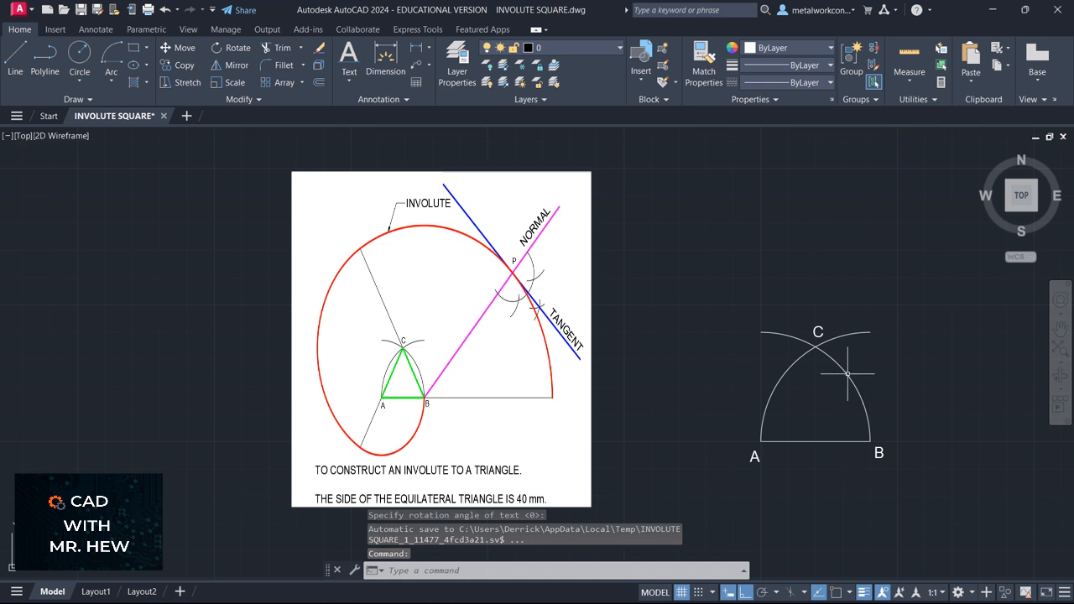
Draw the triangle's sides from A to C to B as lines, with object snap on and ortho off
left_click(15, 57)
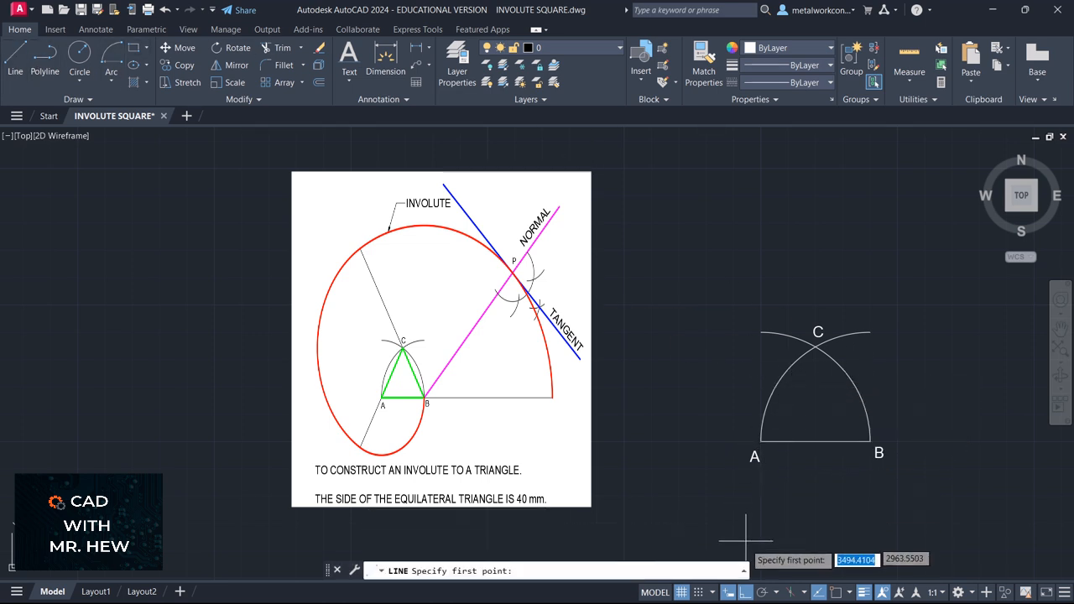
left_click(837, 594)
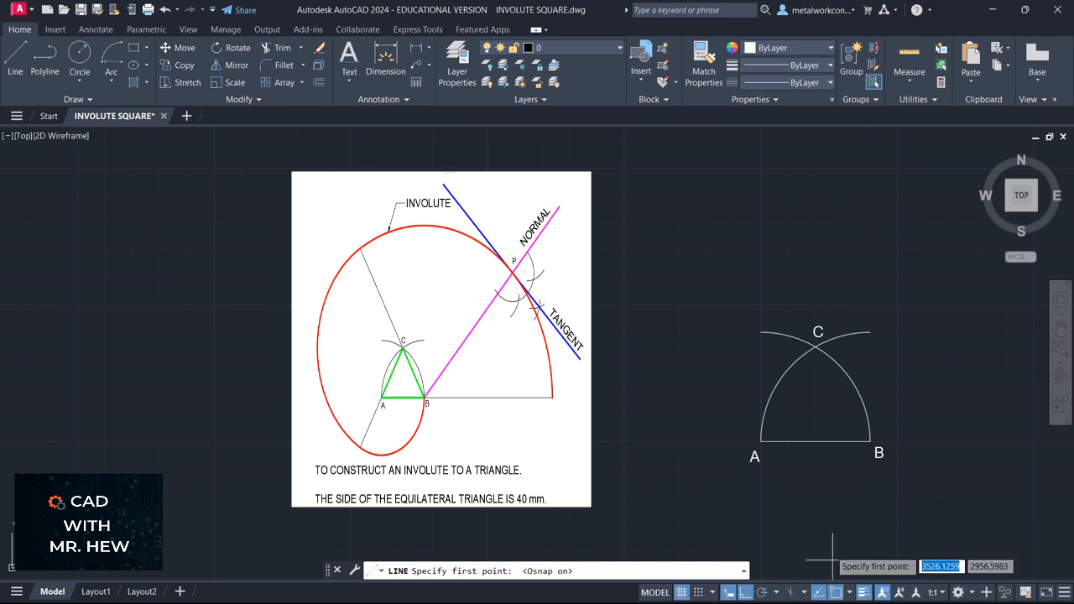
left_click(760, 442)
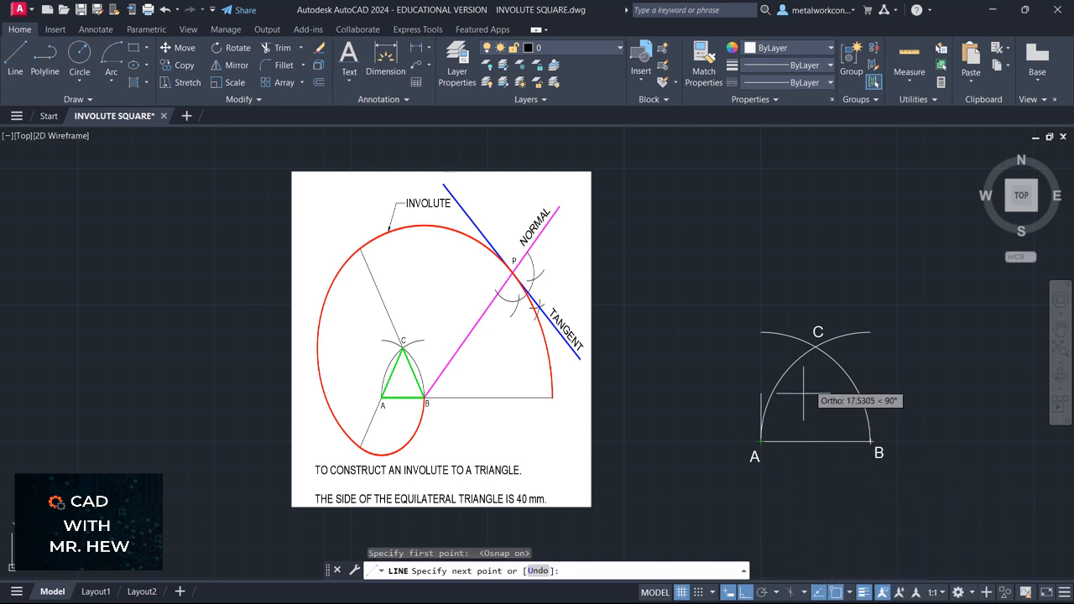
left_click(743, 592)
left_click(816, 345)
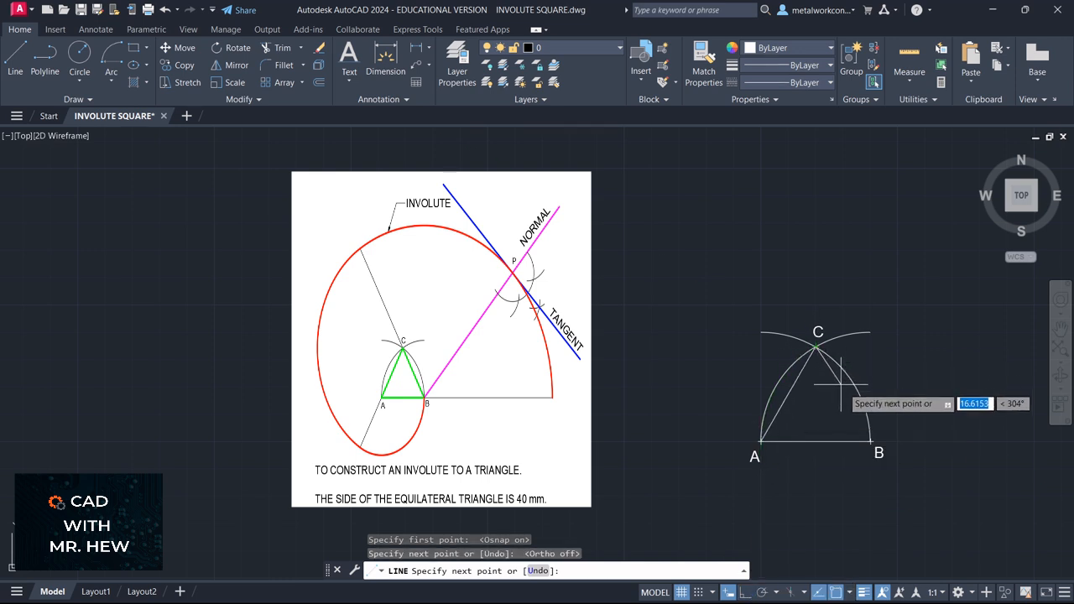
left_click(869, 436)
key("Return")
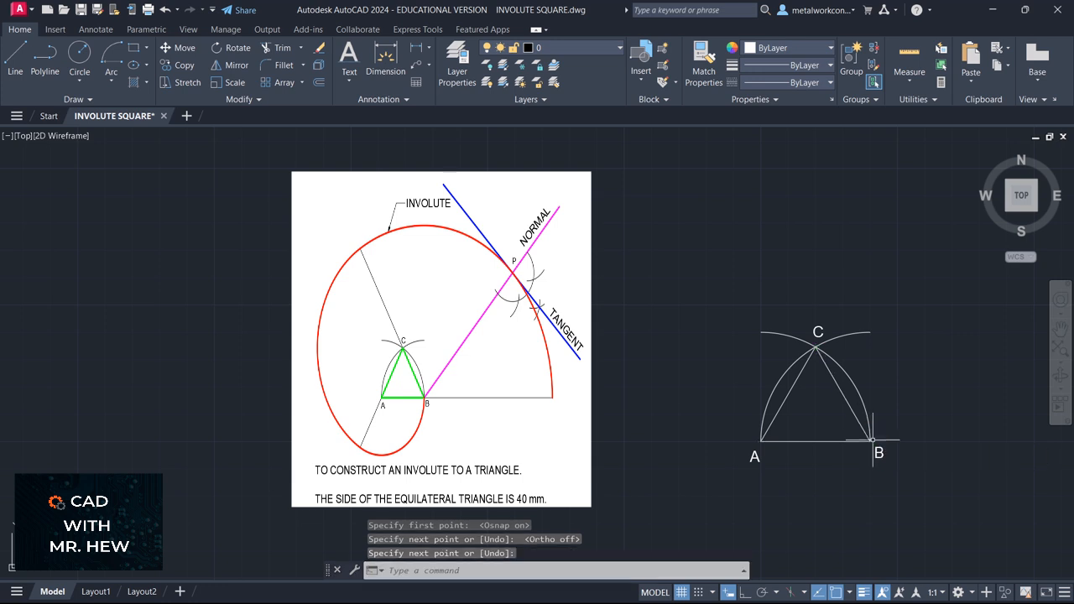
Move the triangle's three sides to the OUTLINE layer
left_click(846, 399)
left_click(845, 401)
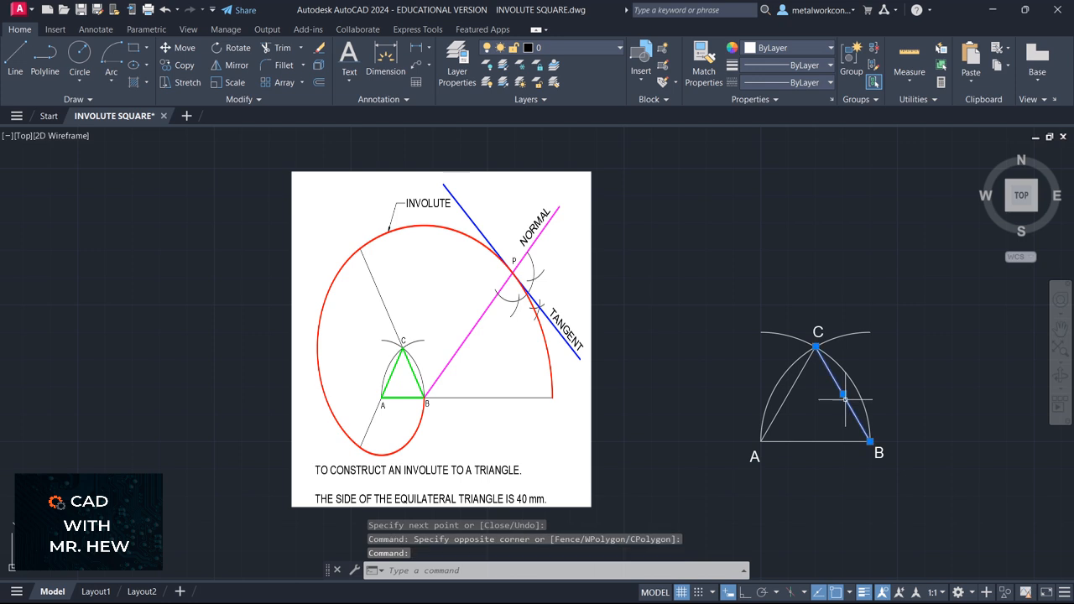
left_click(823, 441)
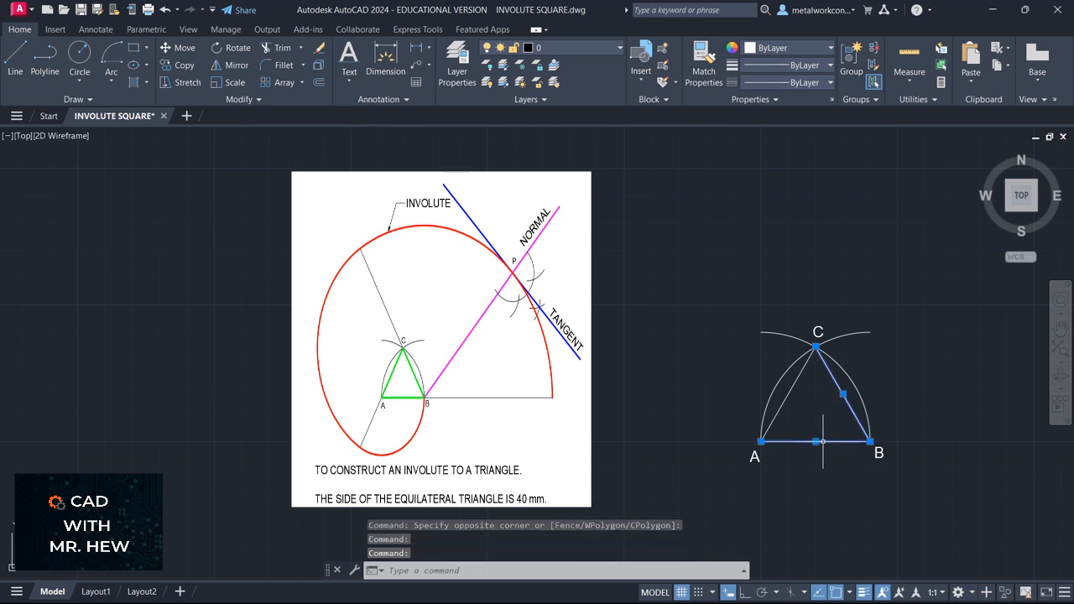
left_click(788, 399)
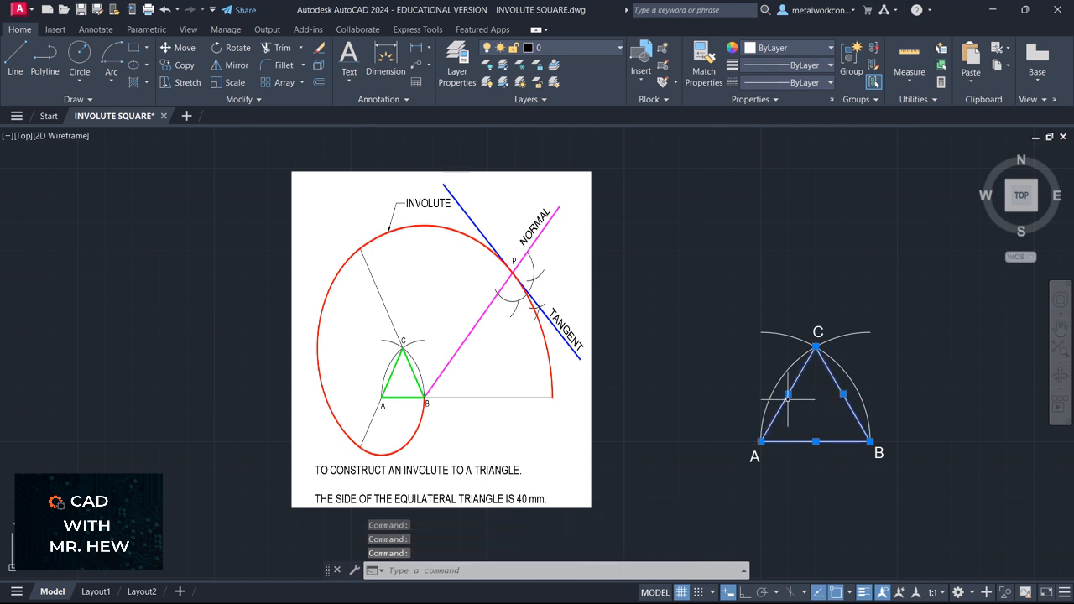
left_click(576, 47)
left_click(554, 98)
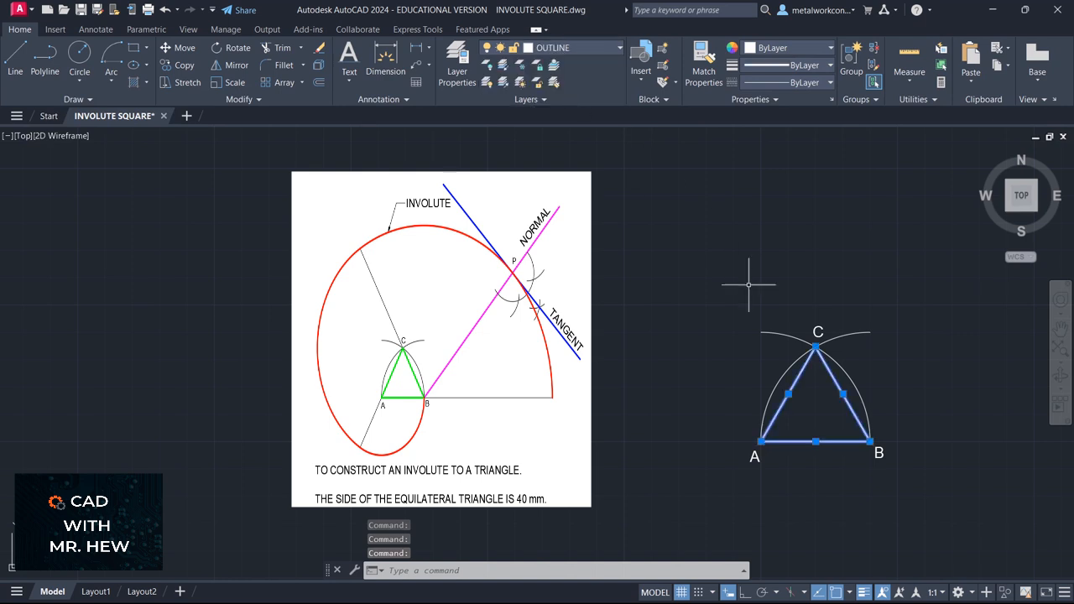
key("Escape")
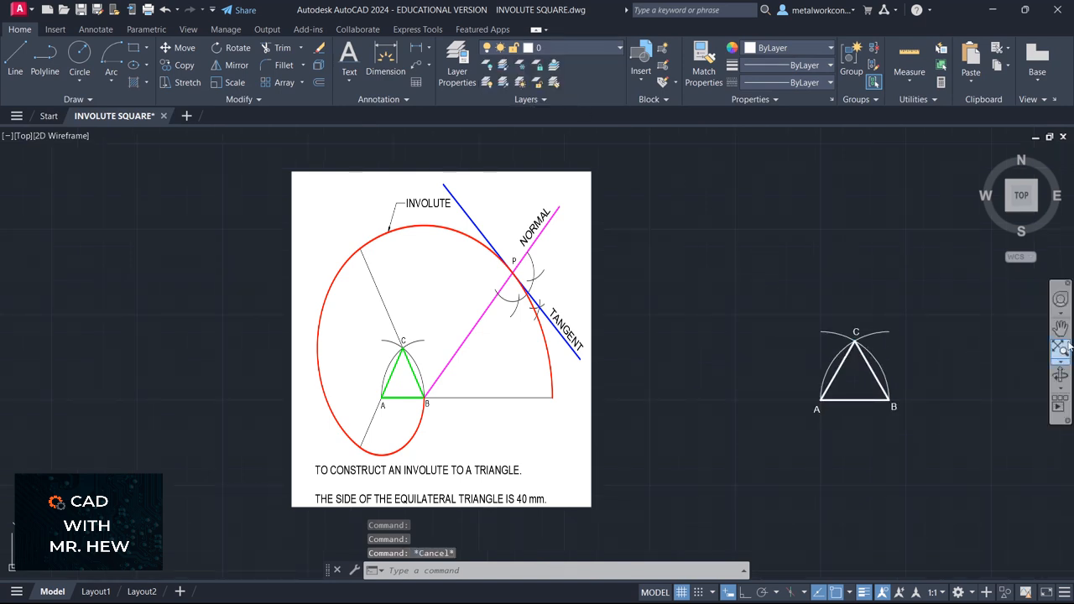
Draw a large circle centred inside triangle ABC at half its height, well outside the triangle all round, with snap on
left_click(1060, 327)
scroll(920, 331, "down", 1)
left_click_drag(954, 336, 870, 281)
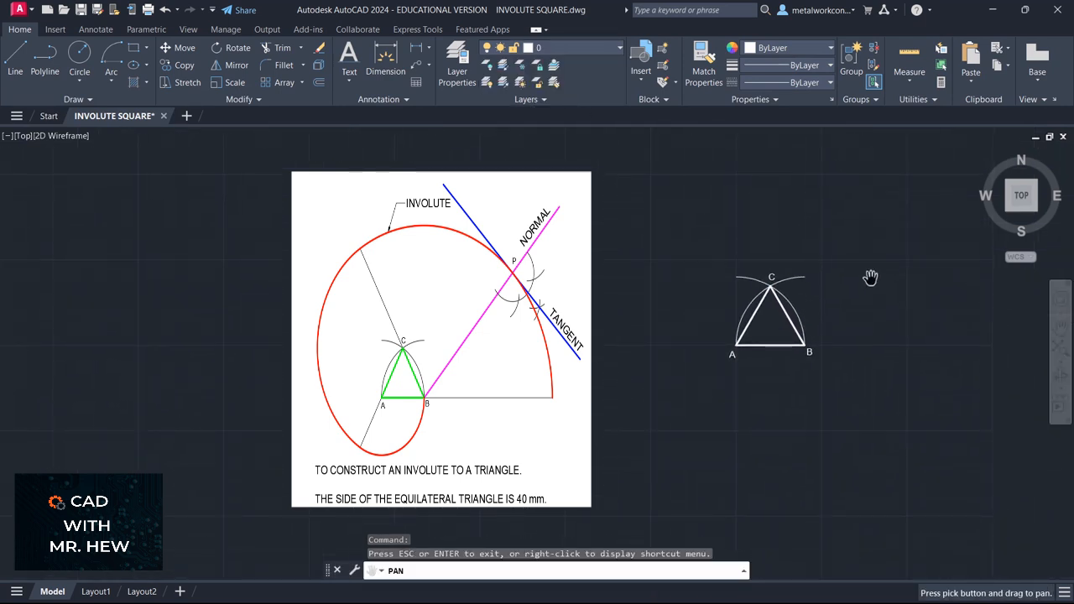
key("Escape")
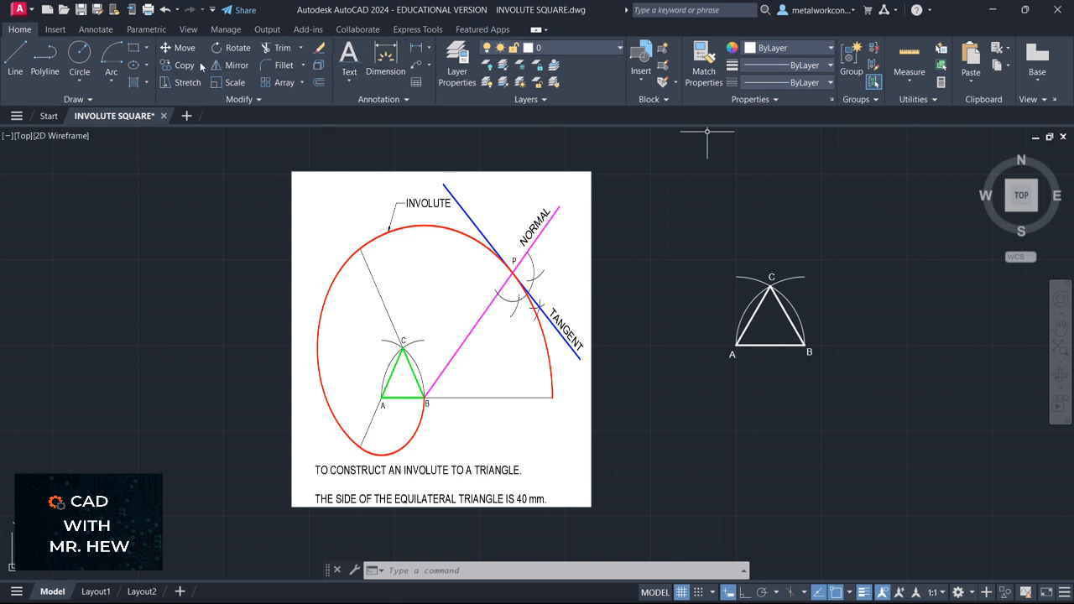
left_click(80, 53)
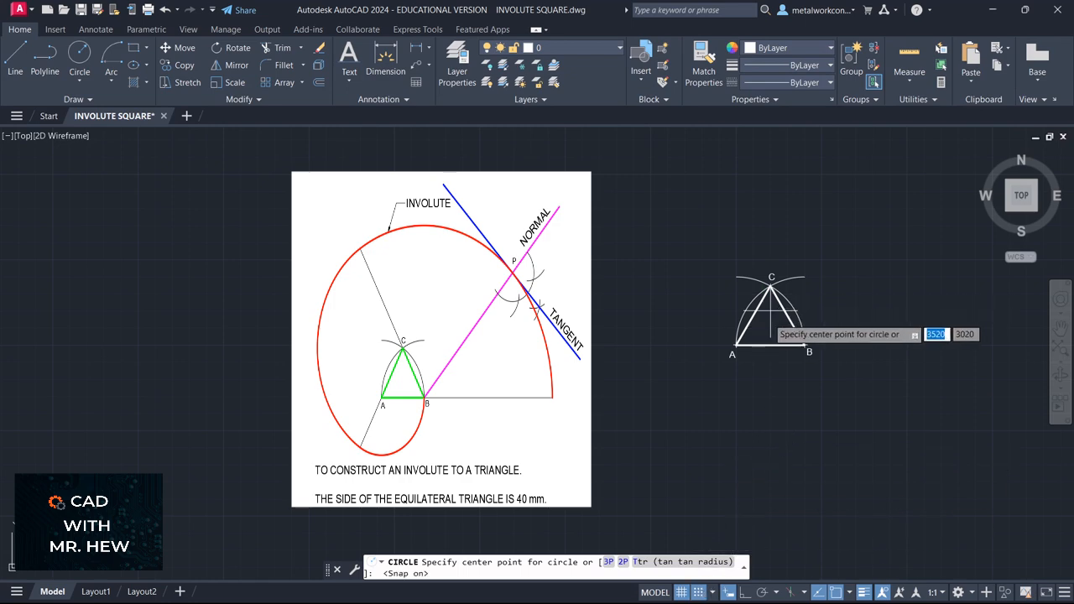
left_click(770, 344)
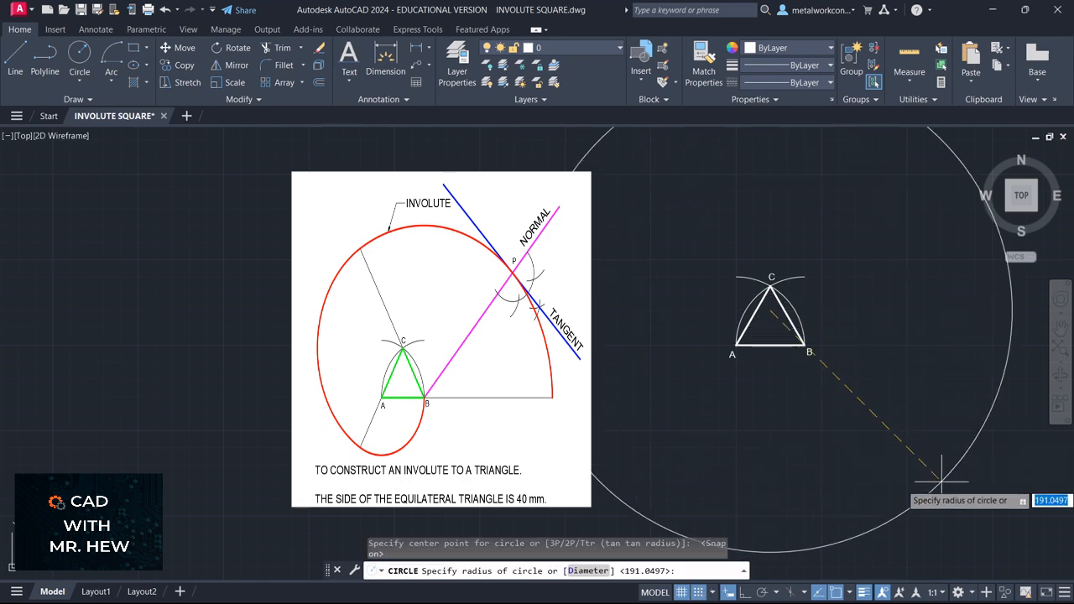
left_click(945, 484)
key("Return")
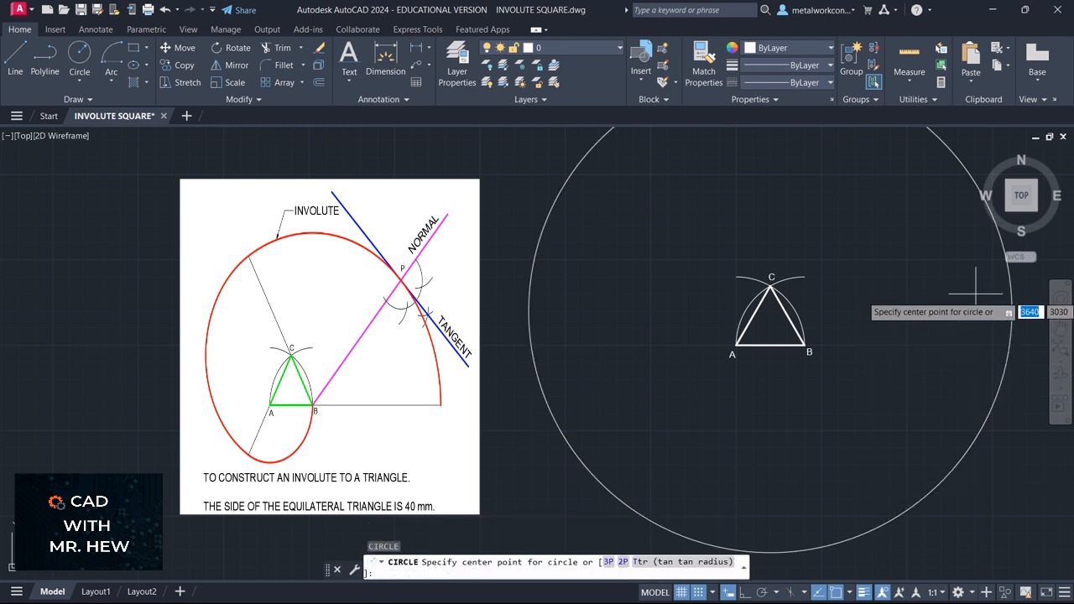
scroll(976, 295, "down", 2)
scroll(977, 296, "up", 2)
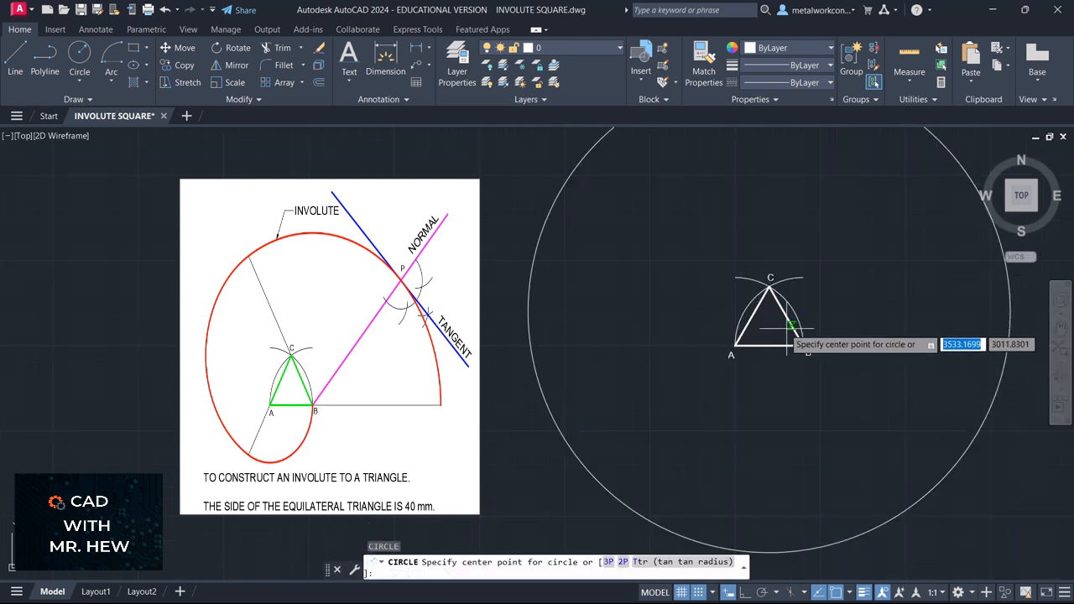
key("Escape")
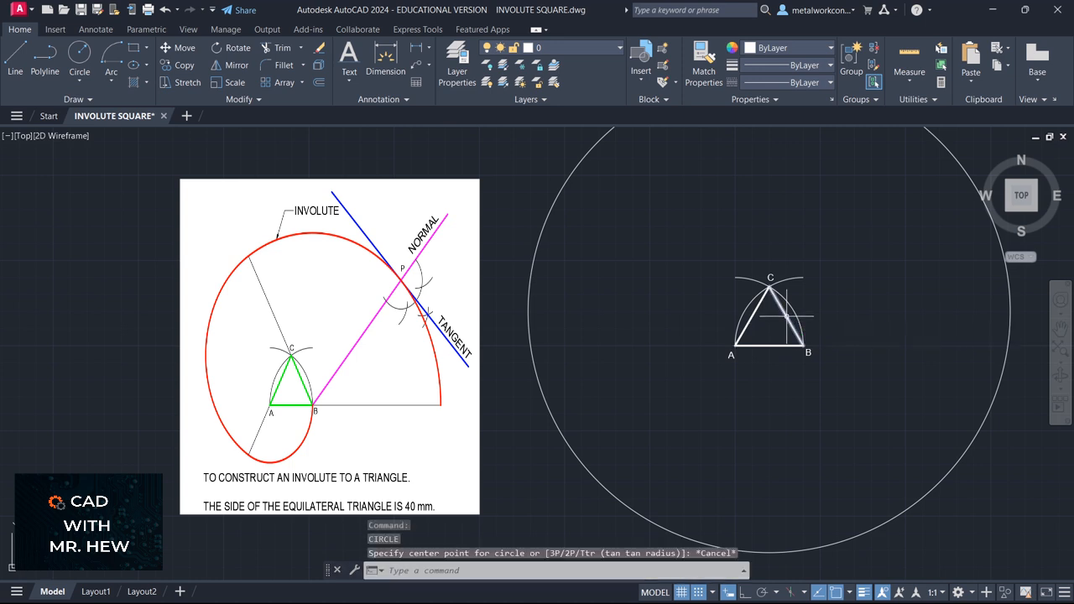
left_click(786, 317)
left_click(784, 345)
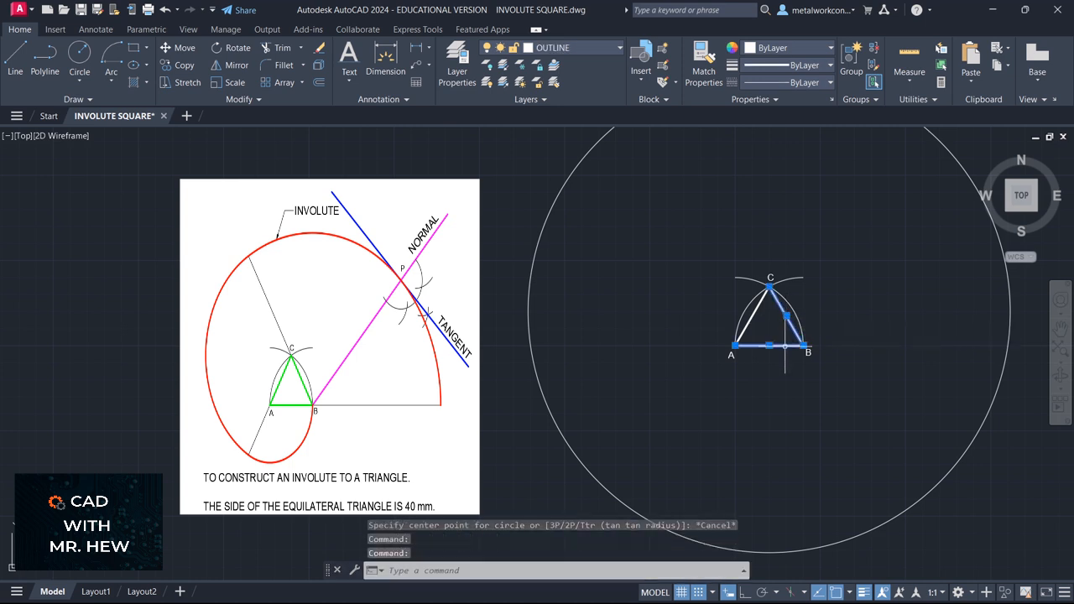
left_click(750, 322)
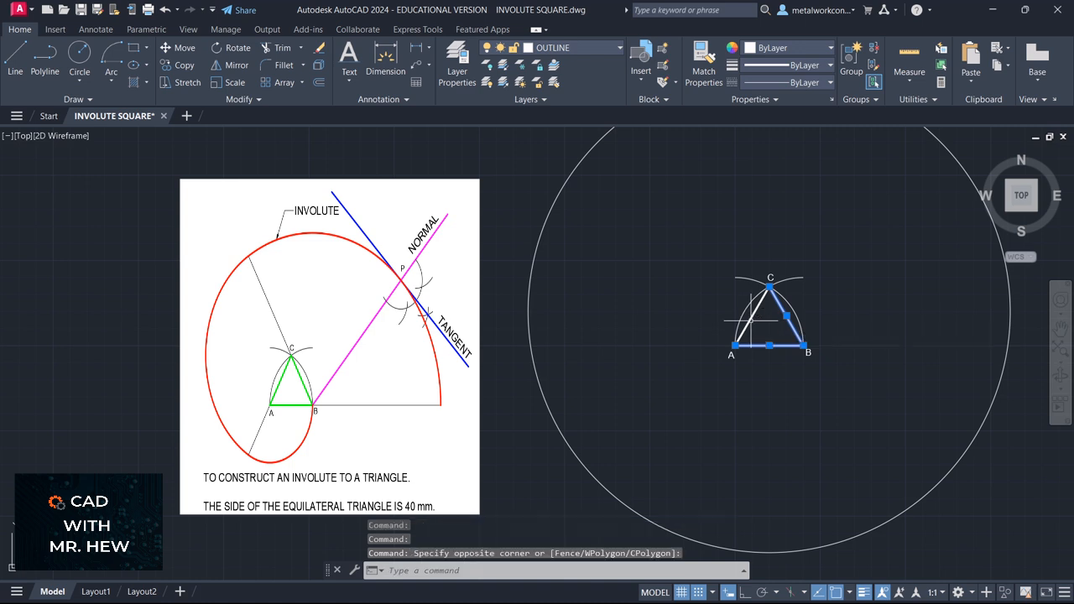
key("Escape")
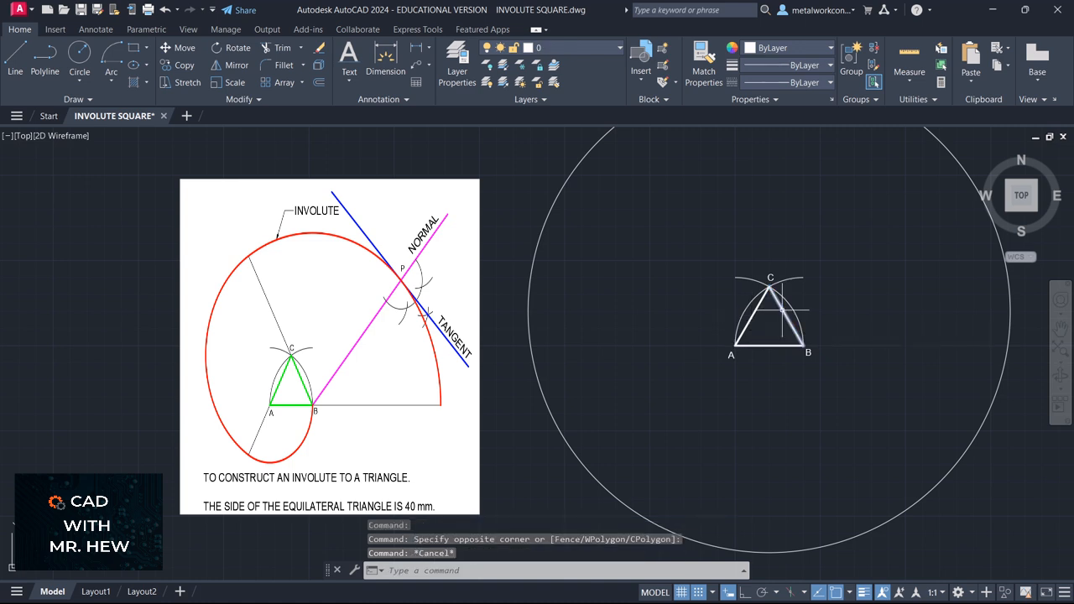
Move the triangle's three sides AB, BC and AC back to layer 0
left_click(783, 315)
left_click(773, 341)
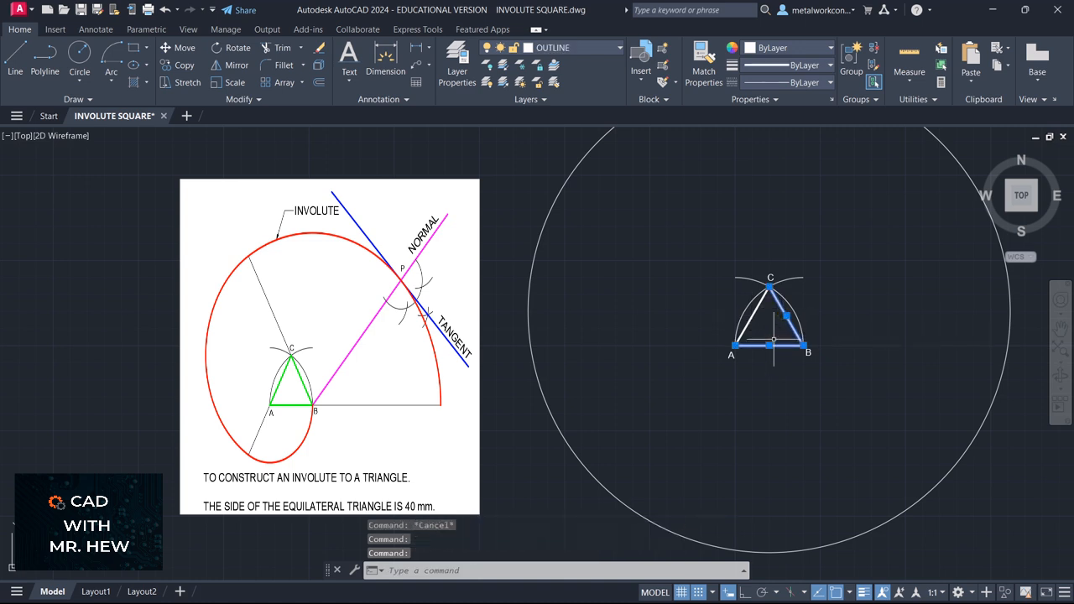
left_click(752, 318)
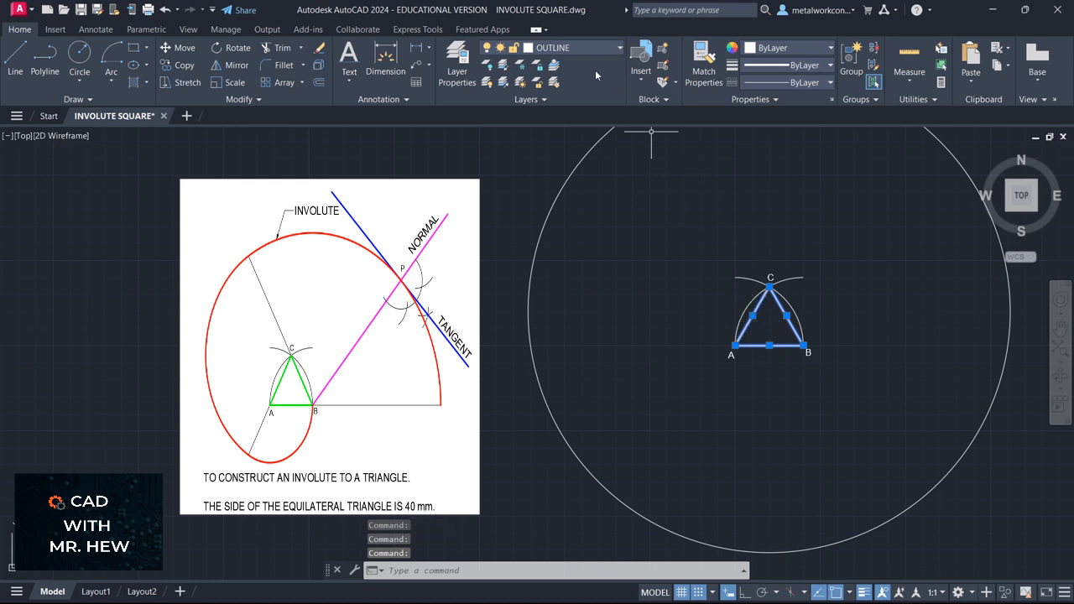
left_click(590, 48)
left_click(574, 64)
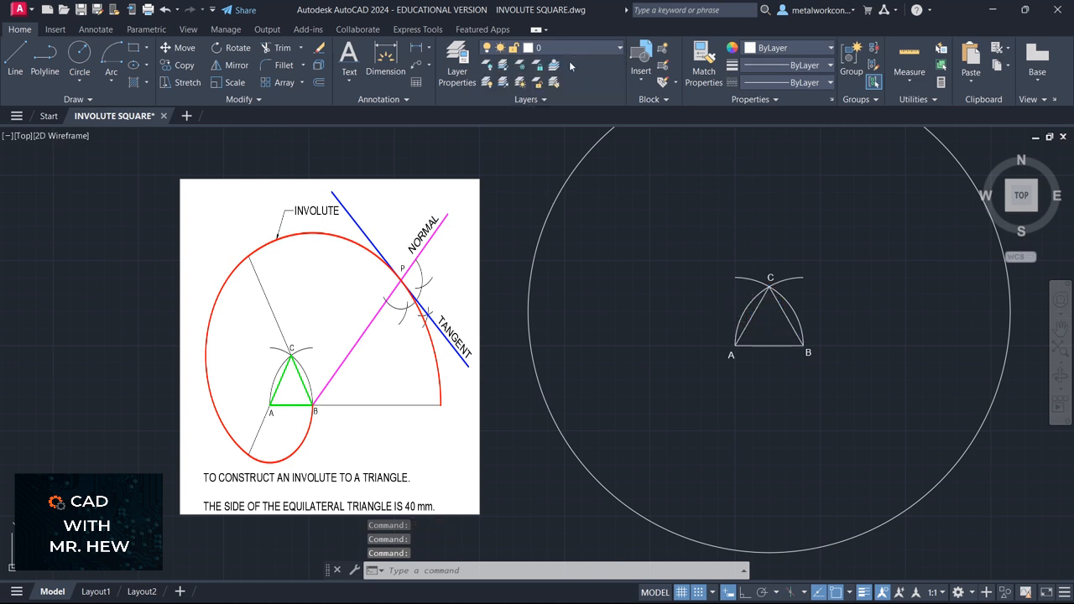
Extend CA beyond A, BC beyond C and AB beyond B to the large circle, and erase the circle
key("Escape")
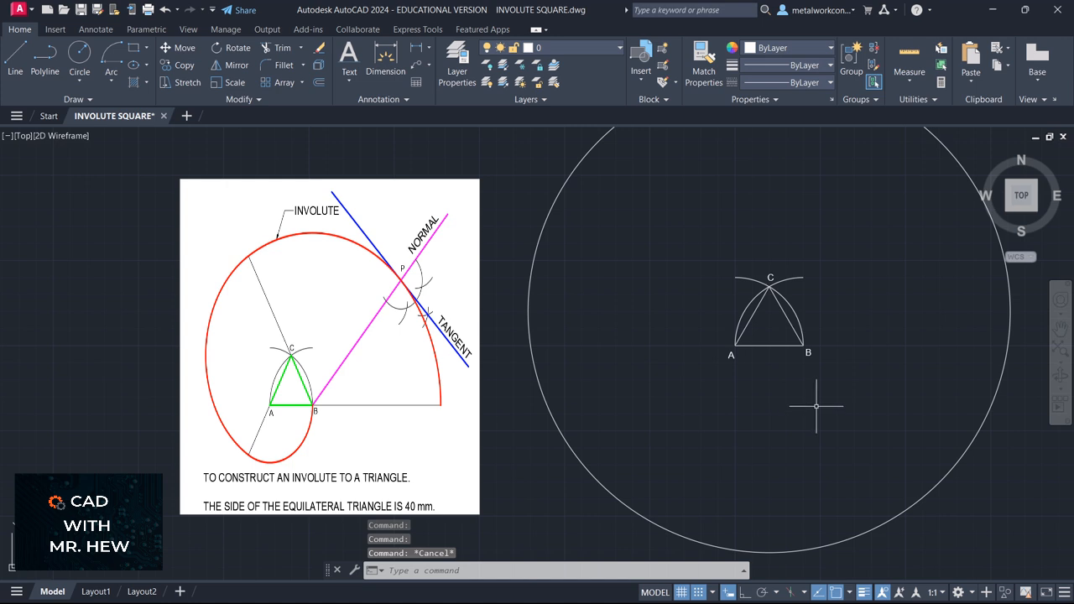
type("EX")
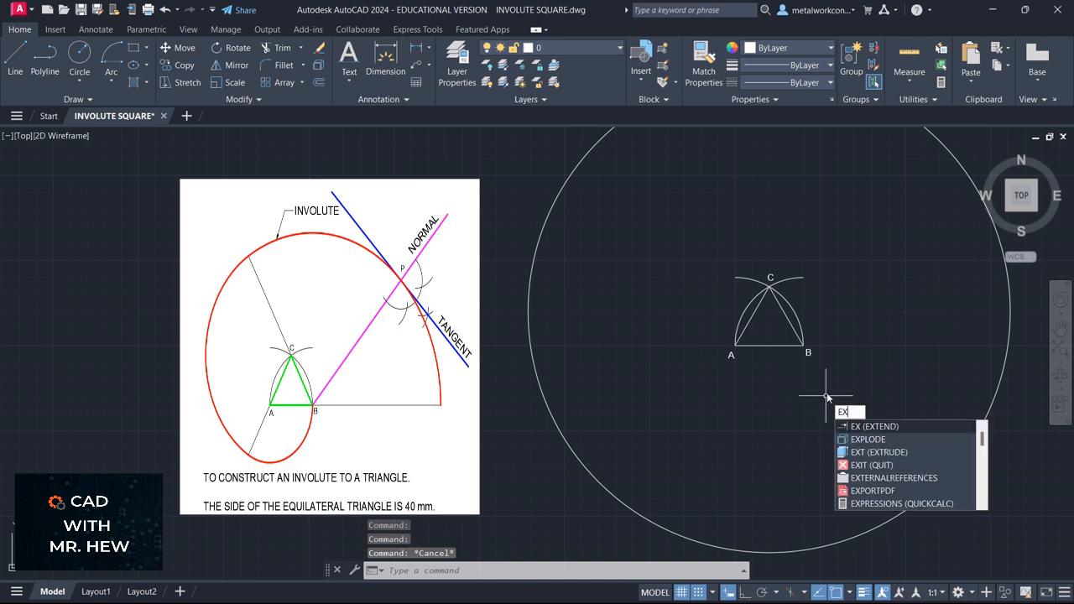
left_click(879, 428)
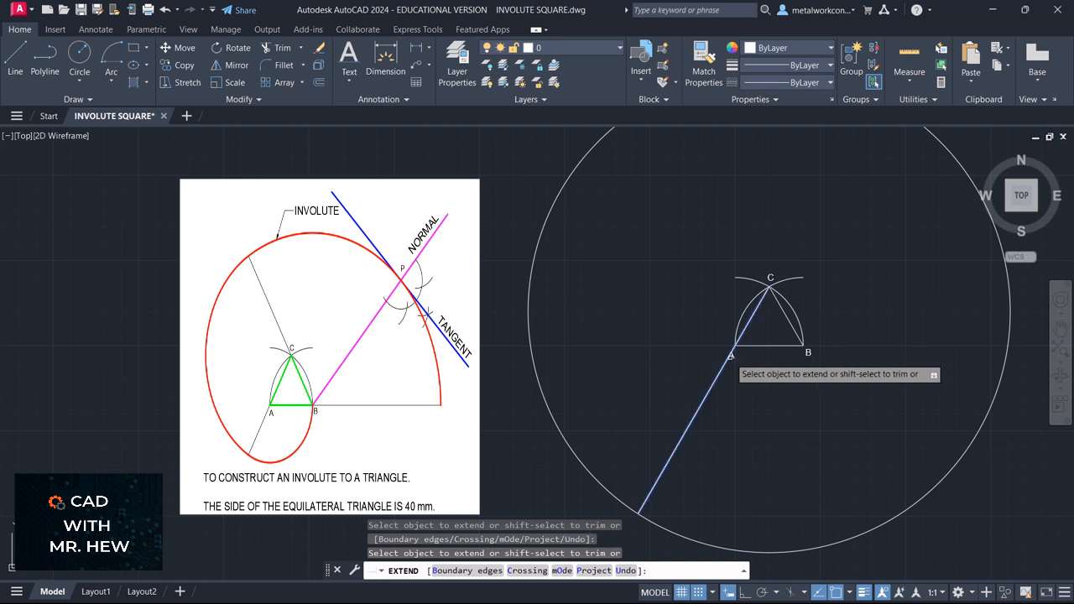
left_click(729, 354)
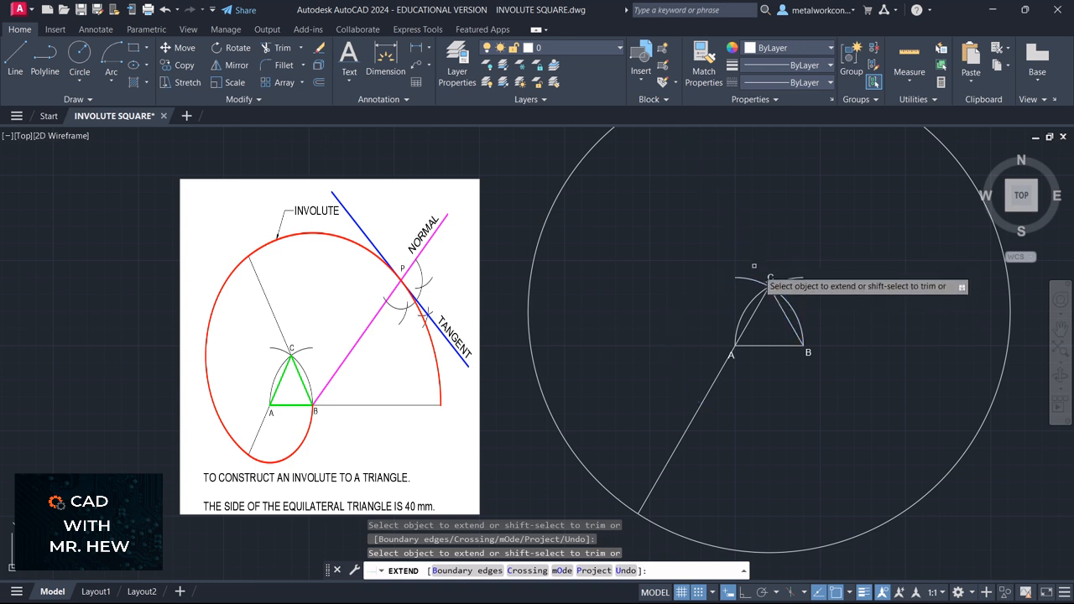
left_click(768, 280)
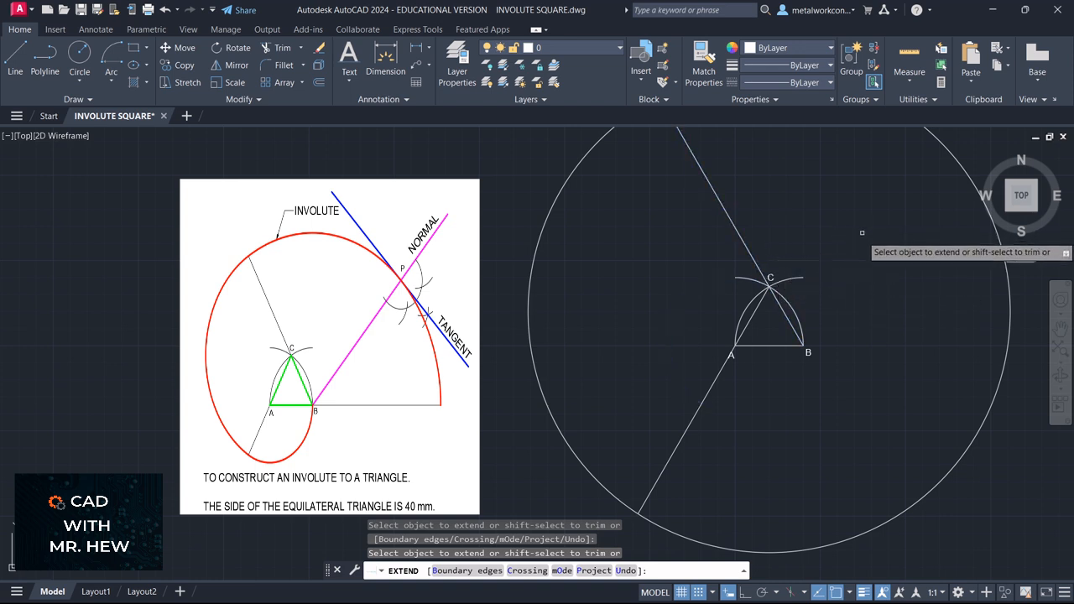
left_click(792, 346)
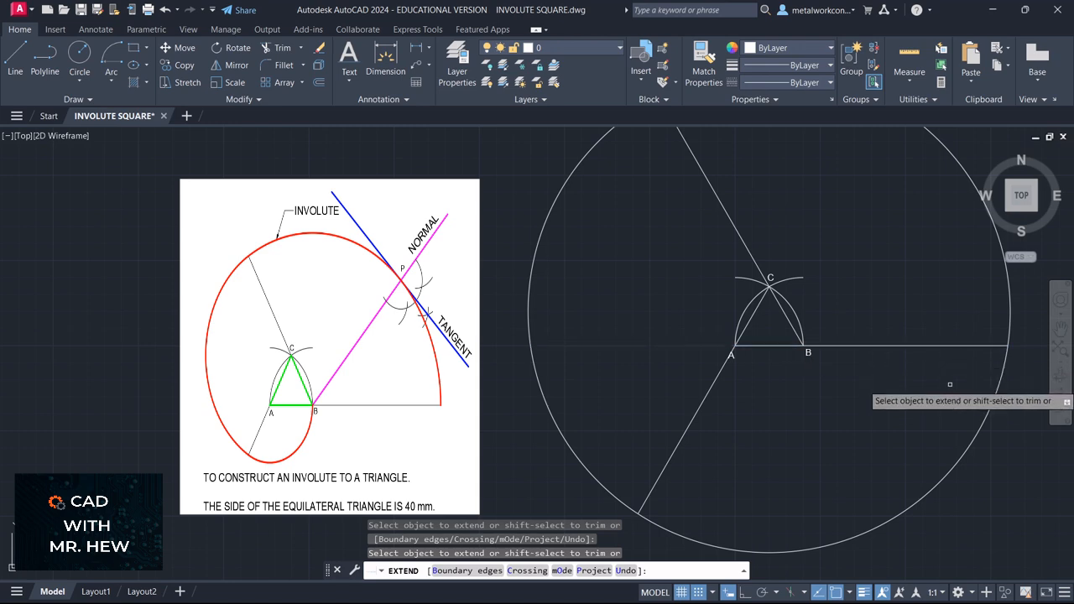
key("Return")
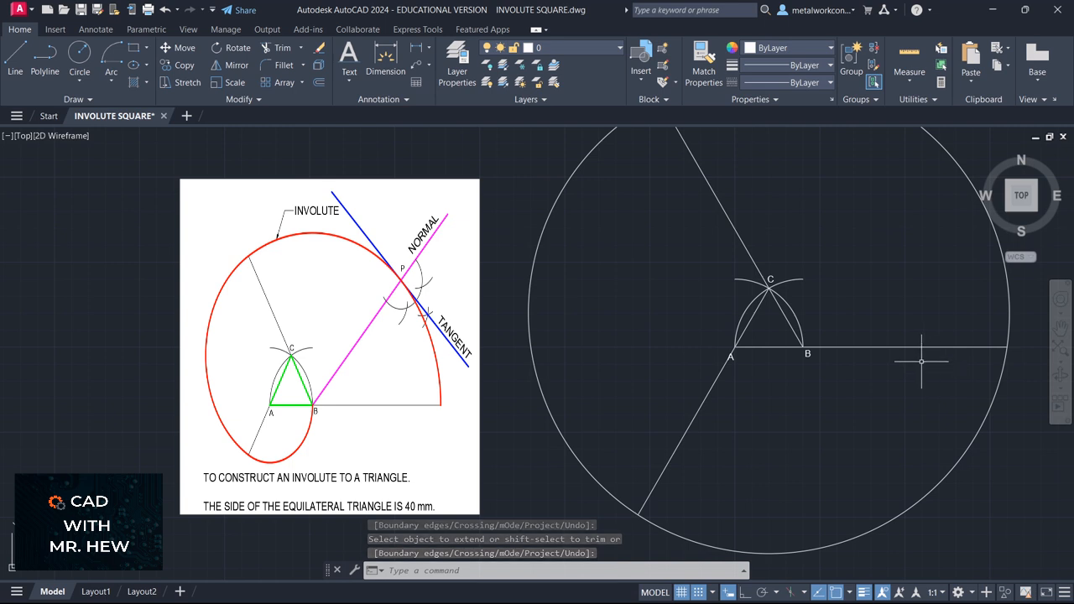
left_click(989, 412)
key("Delete")
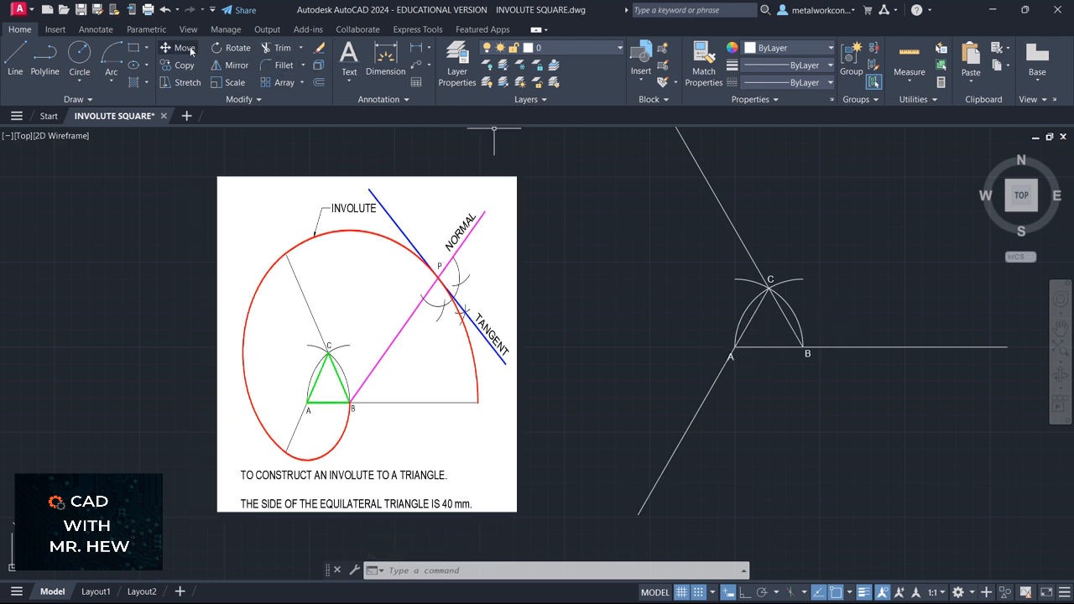
Try to move the label A slightly to the right, off the extended line CA
left_click(732, 357)
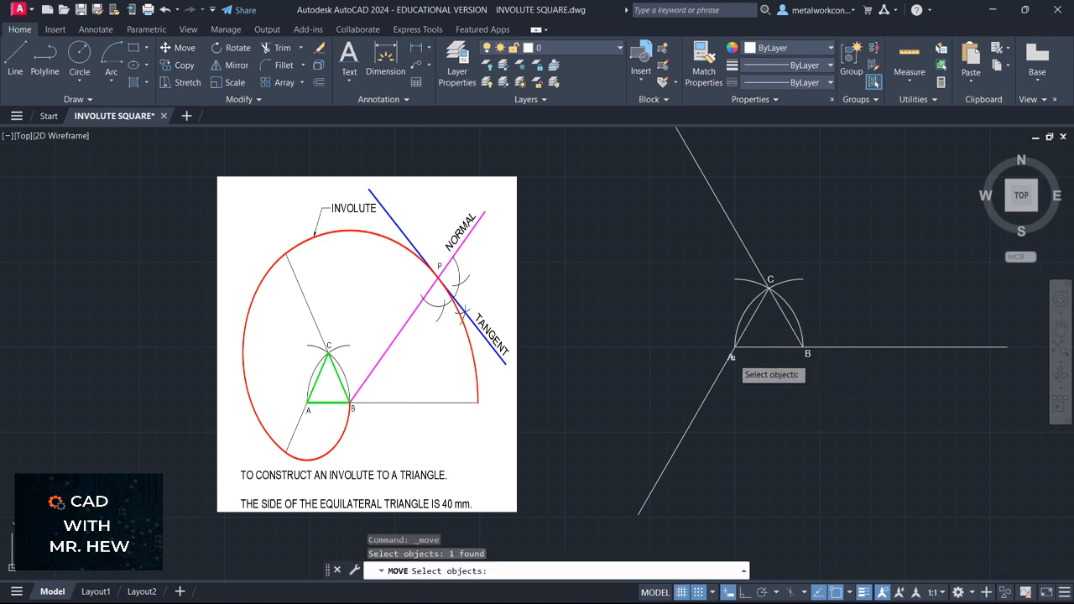
key("Return")
left_click(733, 360)
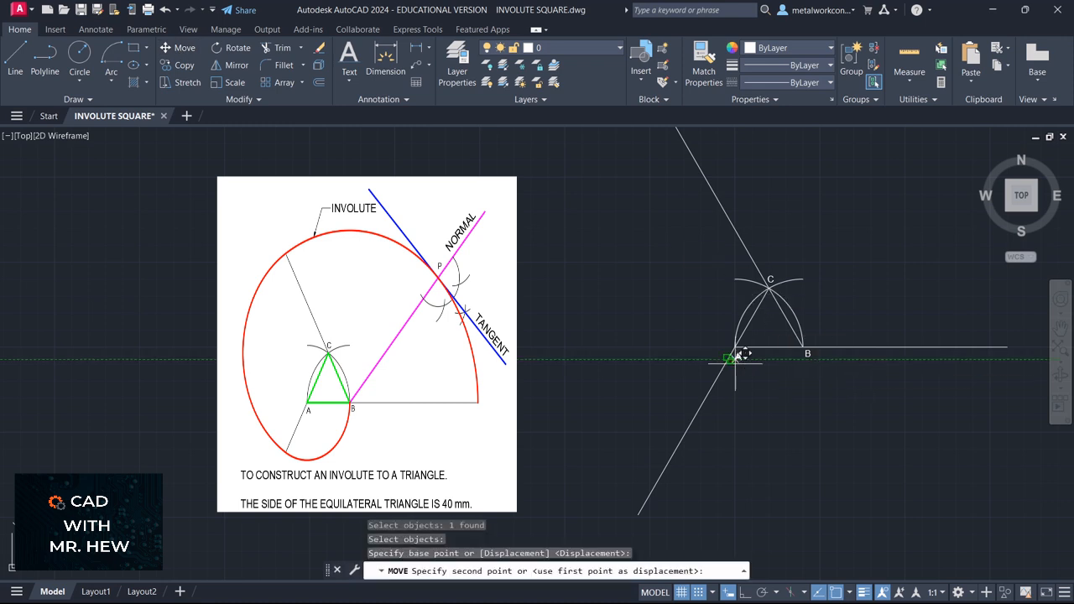
left_click(752, 366)
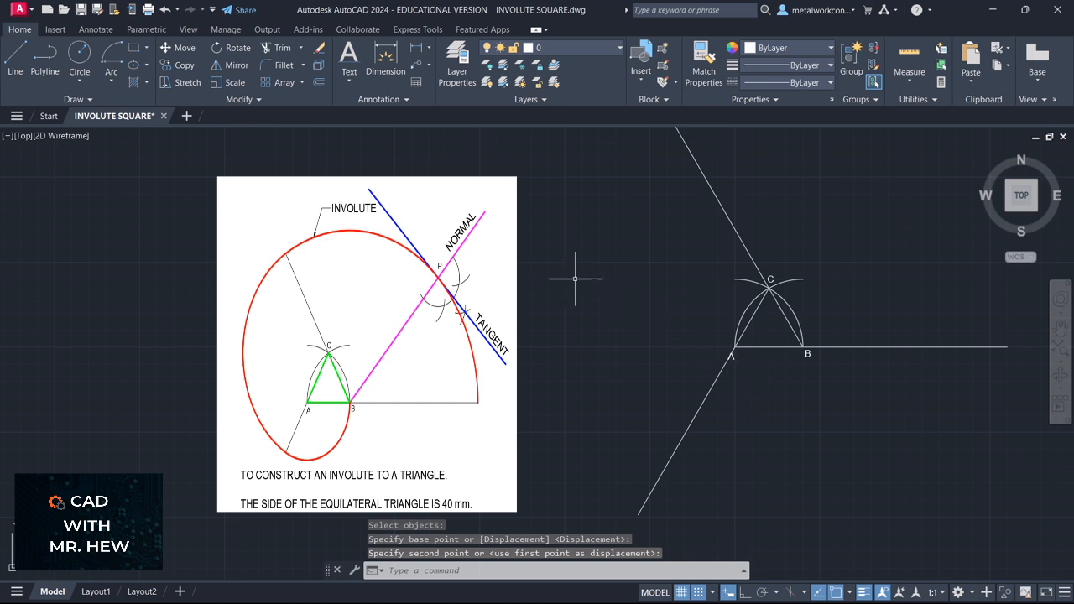
Move the label A slightly to the right, clear of the extended line CA, with object snap and grid snap off
left_click(176, 49)
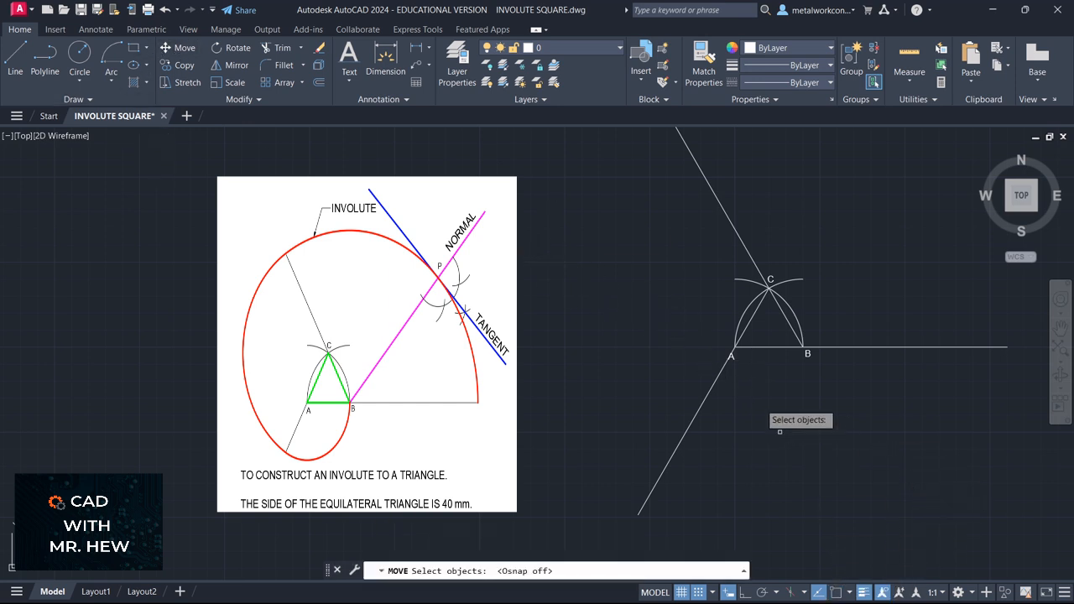
left_click(731, 356)
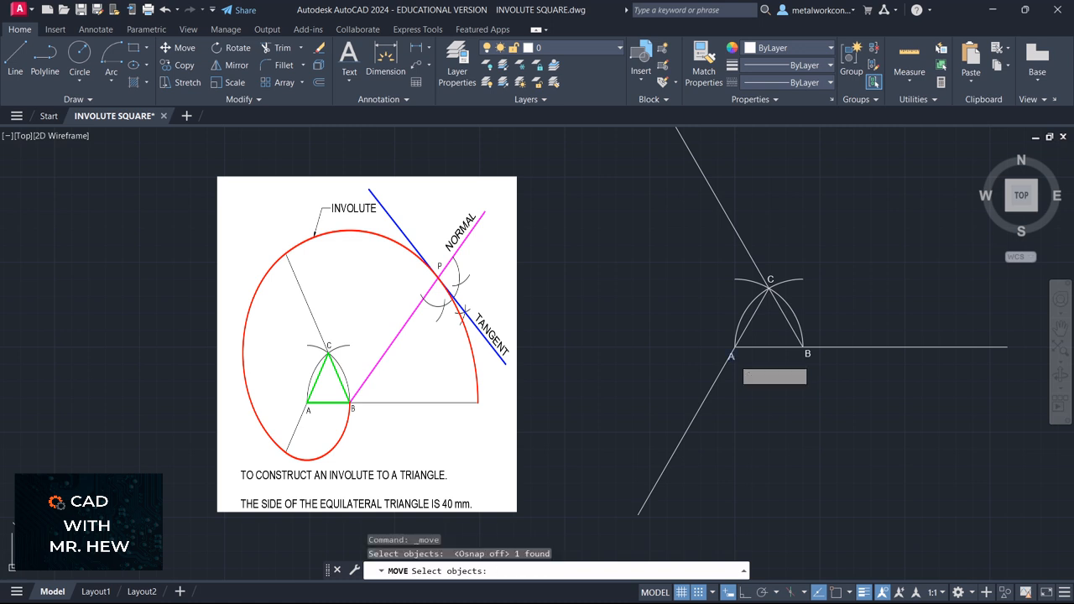
key("Return")
left_click(732, 355)
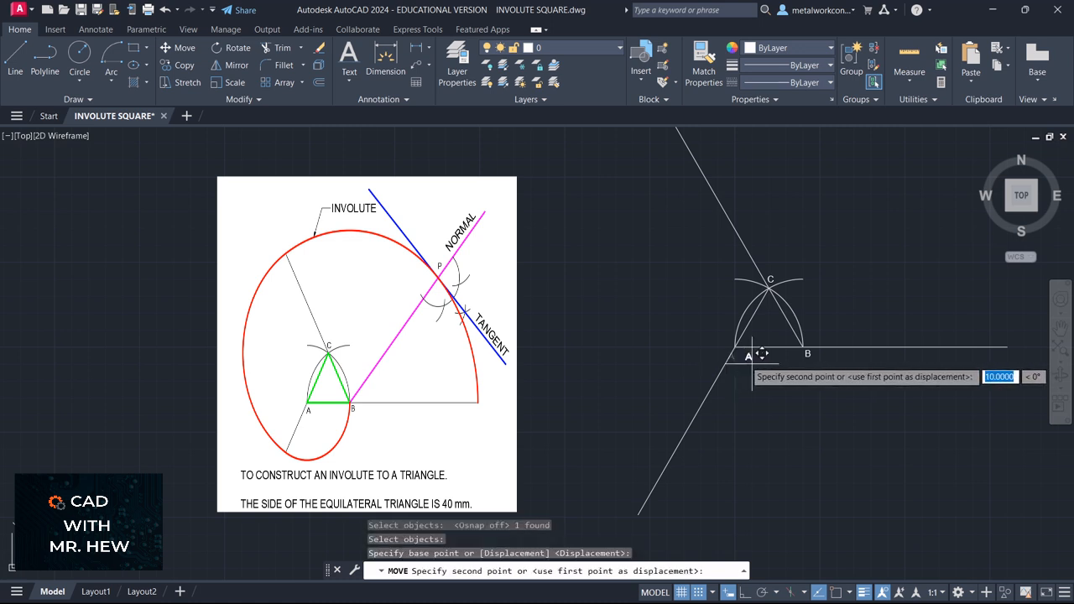
left_click(699, 592)
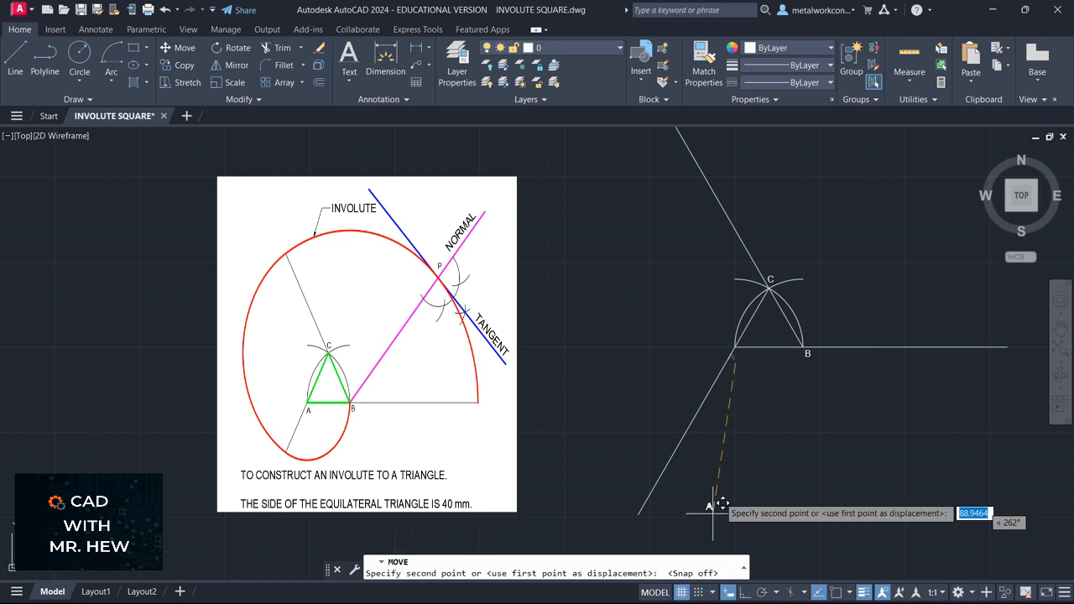
left_click(740, 360)
key("Return")
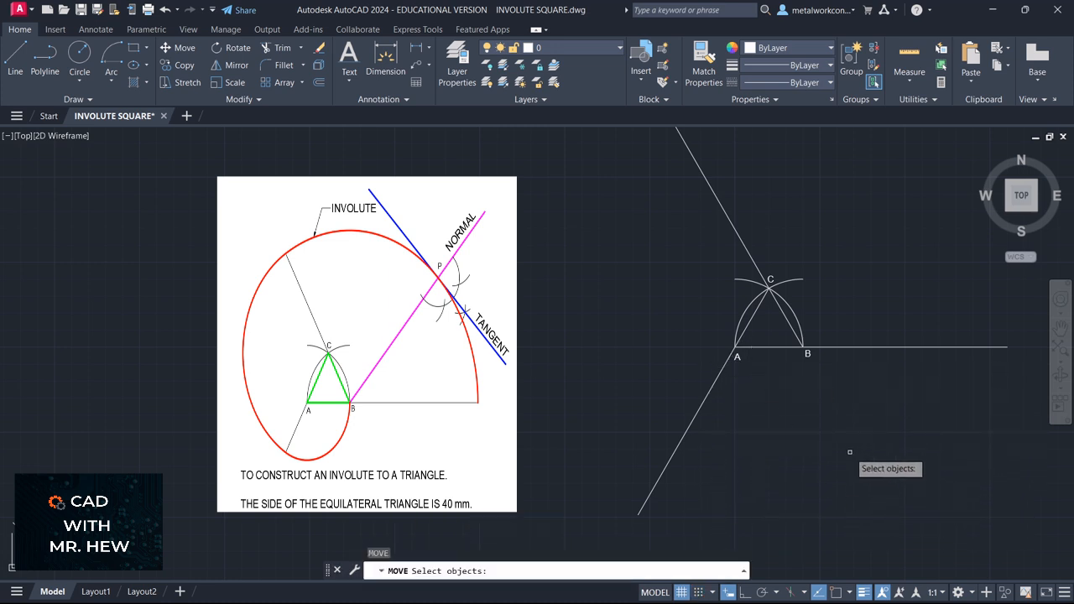
key("Escape")
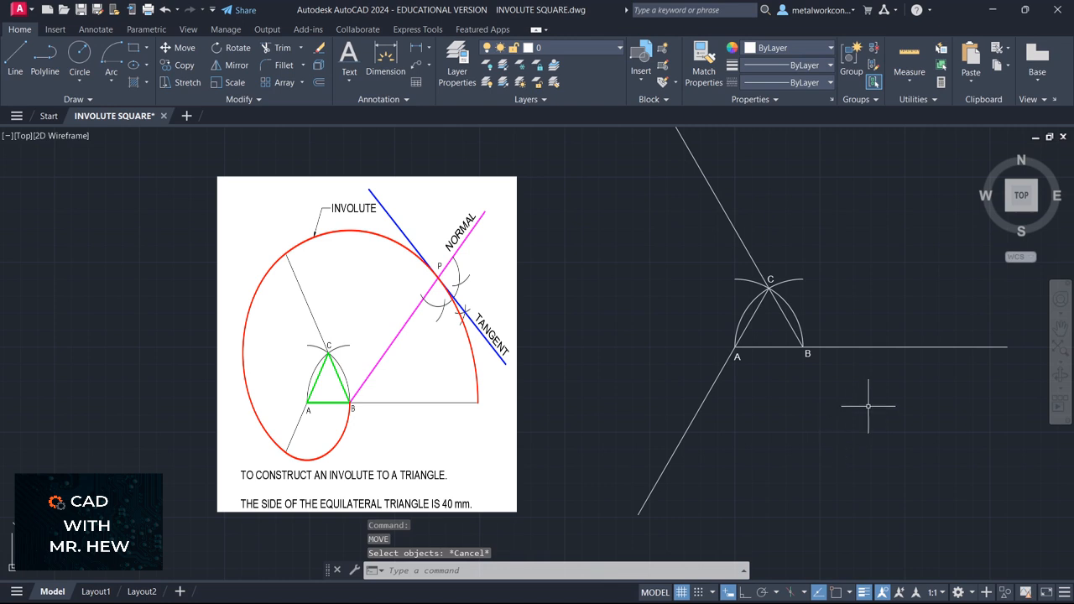
key("Escape")
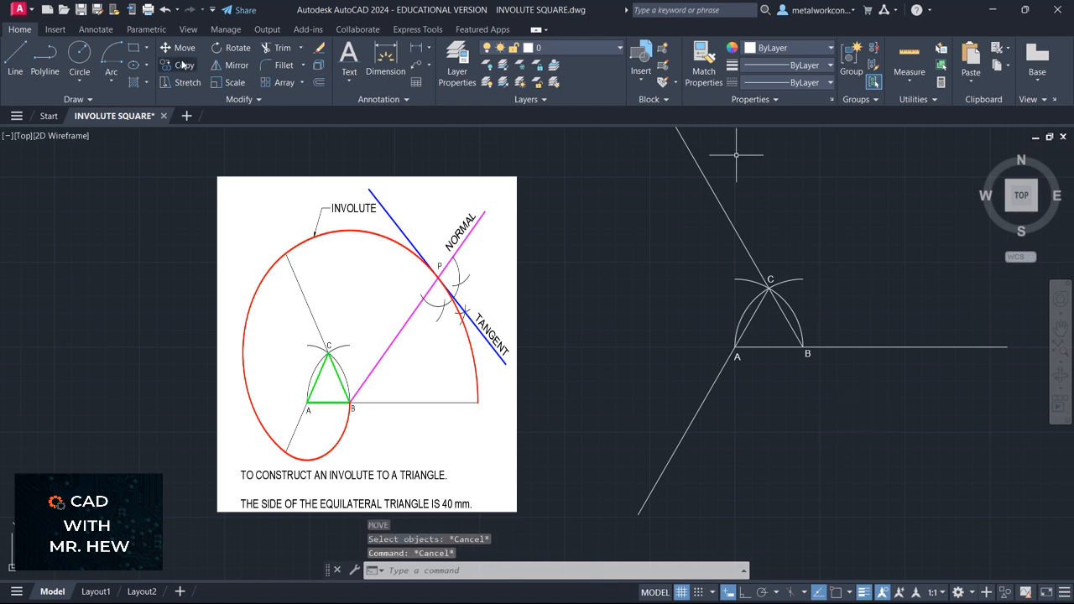
Draw a Center, Start, End arc centred at A from B clockwise to the extended line CA, with object snap on
left_click(112, 81)
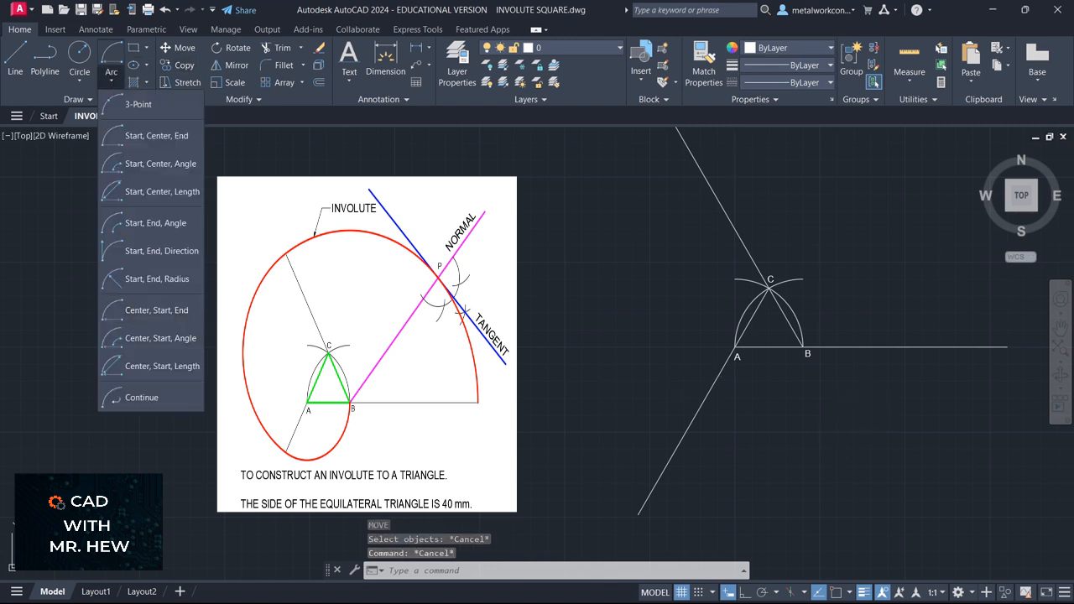
left_click(162, 310)
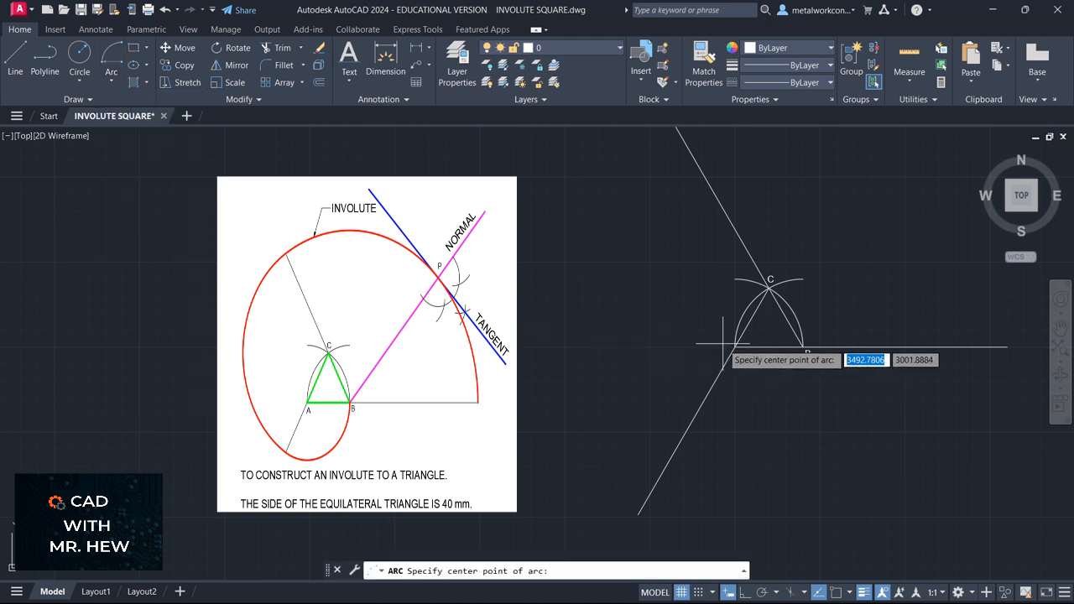
scroll(723, 343, "up", 2)
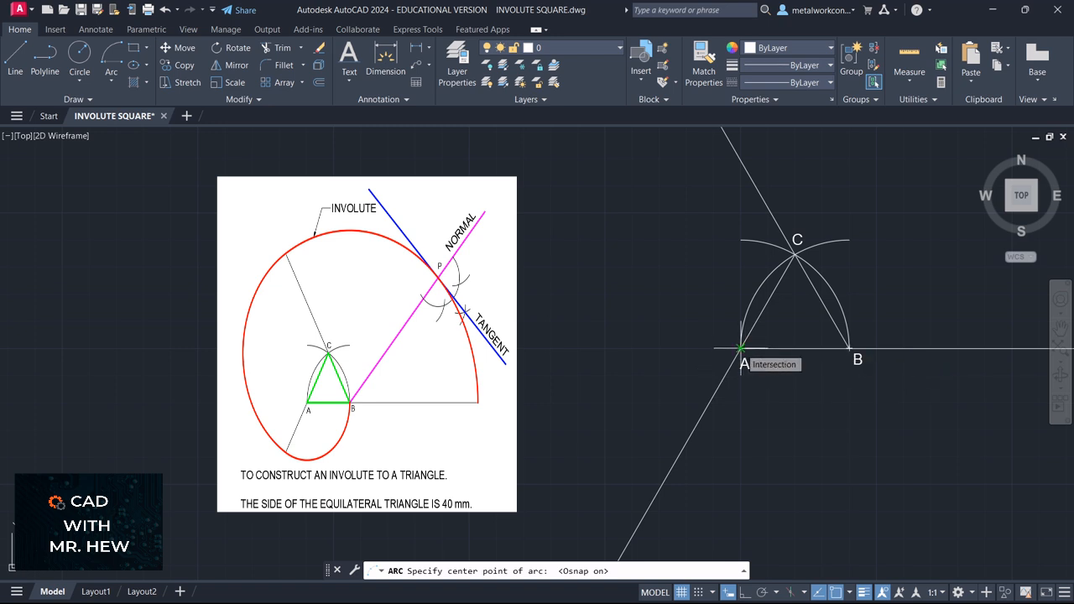
left_click(741, 347)
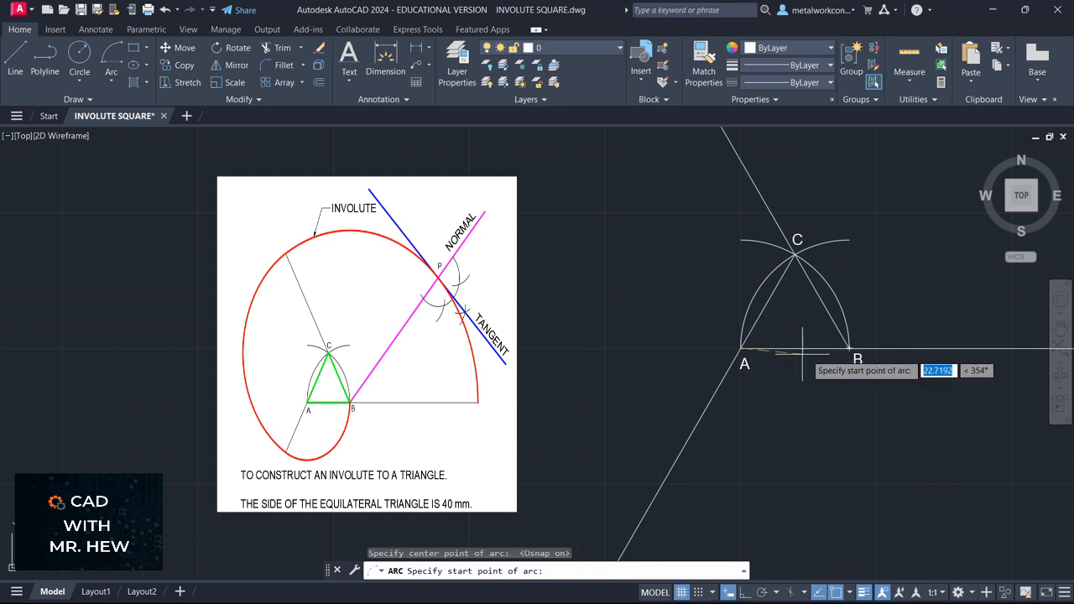
left_click(849, 347)
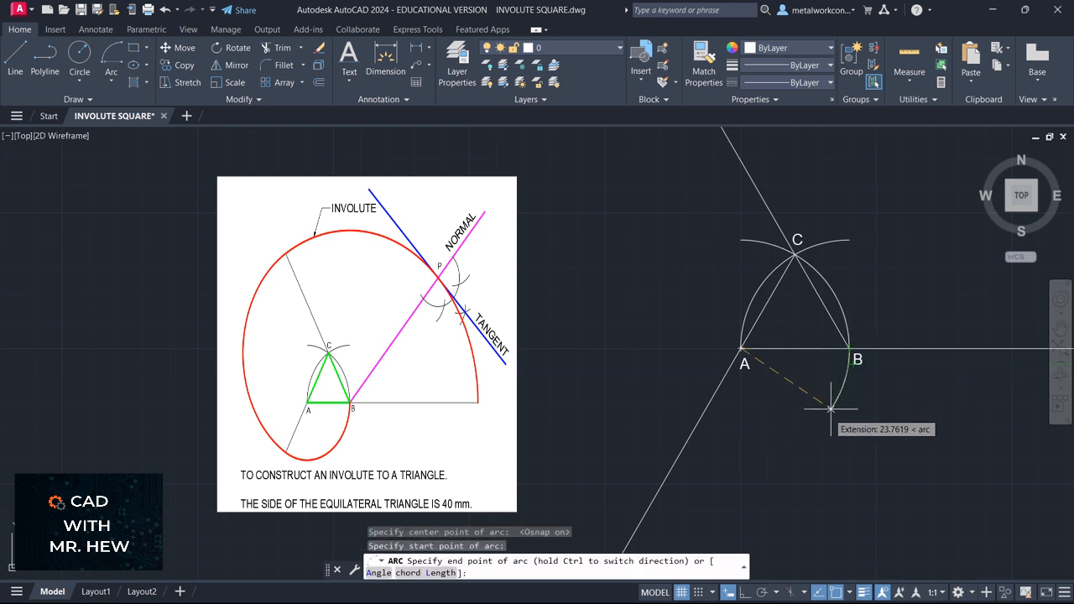
left_click(688, 442)
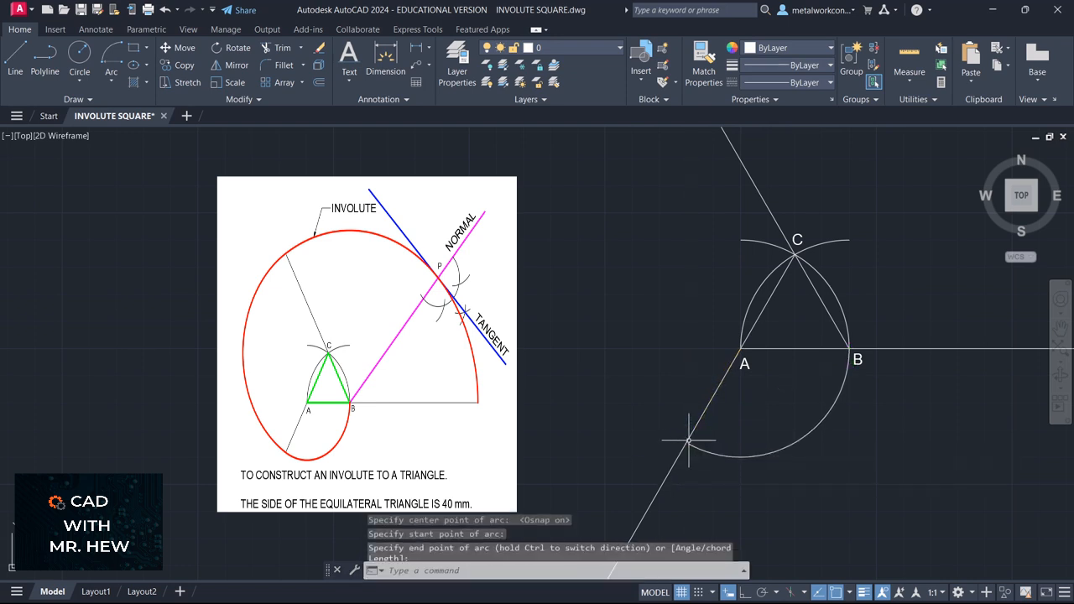
key("Return")
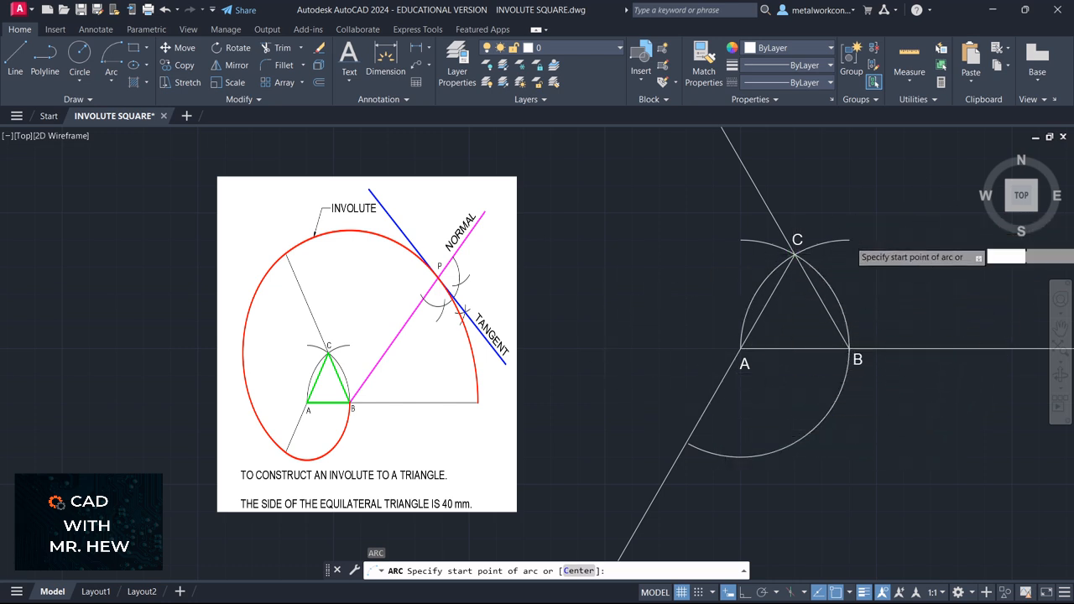
scroll(923, 244, "down", 3)
left_click(1060, 327)
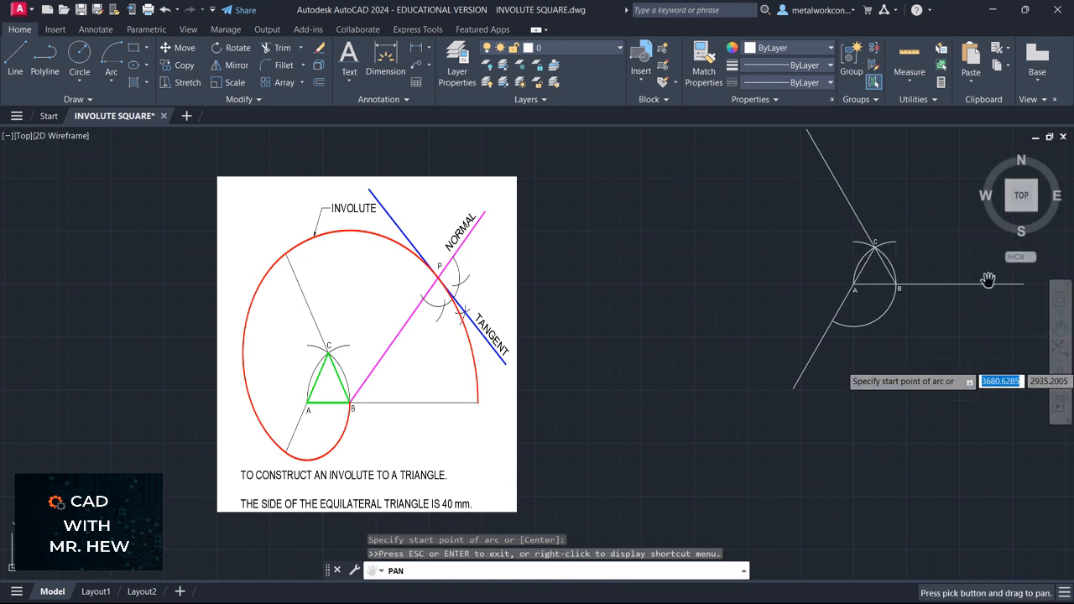
mouse_move(950, 221)
left_mouse_down()
mouse_move(914, 260)
mouse_move(883, 343)
left_mouse_up()
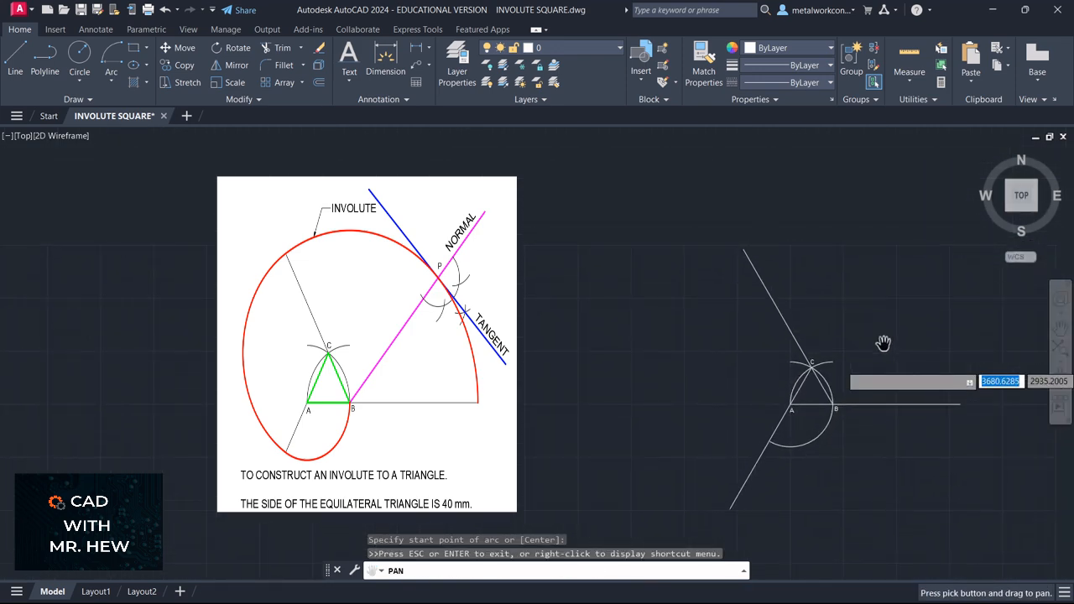
key("Escape")
scroll(885, 347, "up", 2)
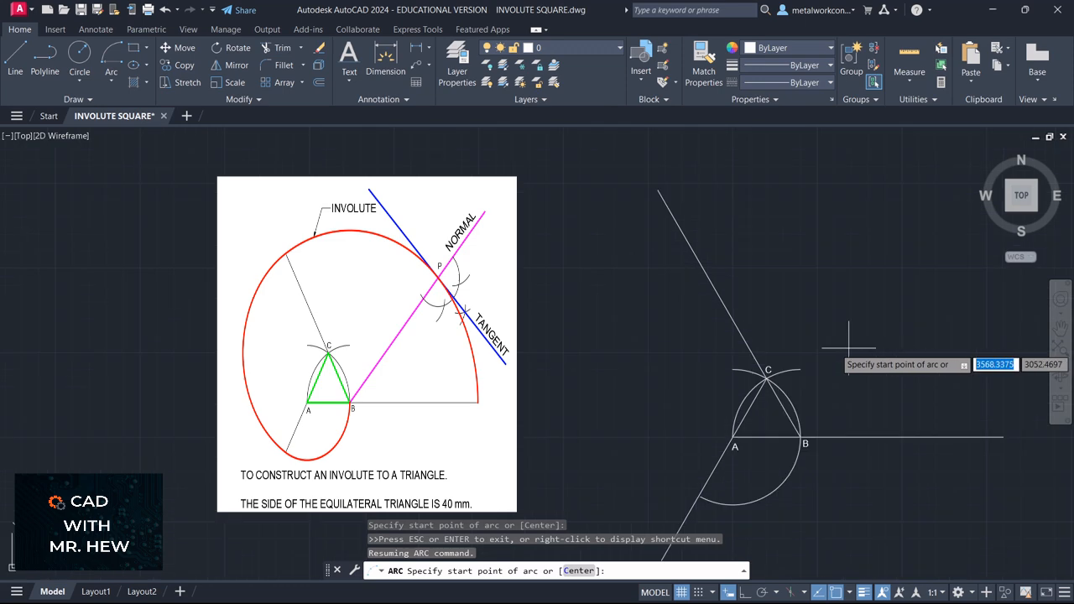
left_click(834, 347)
key("Escape")
left_click(1060, 328)
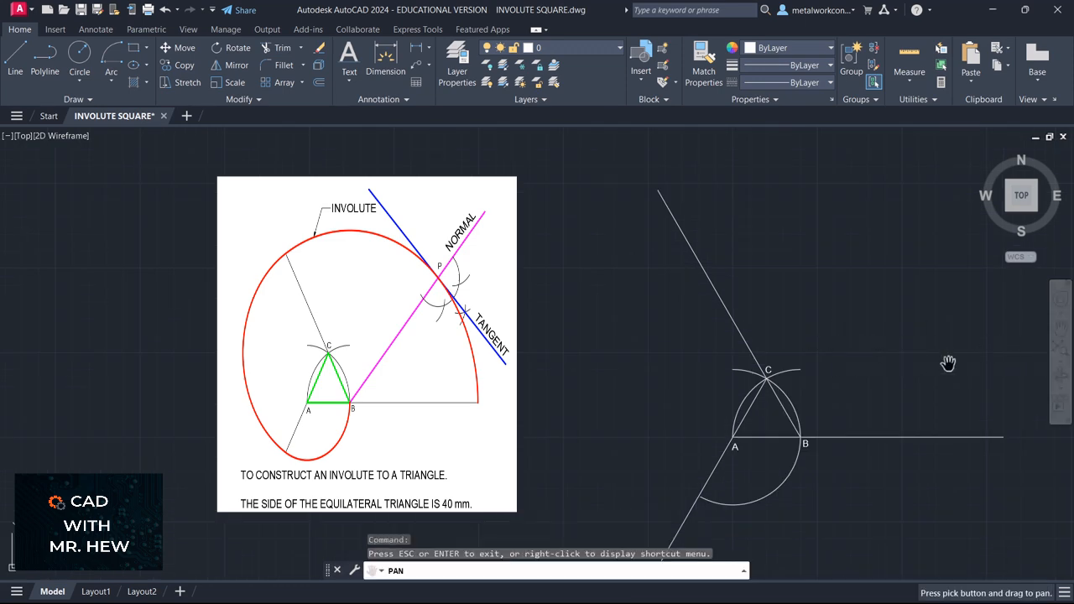
left_click_drag(917, 376, 970, 351)
key("Escape")
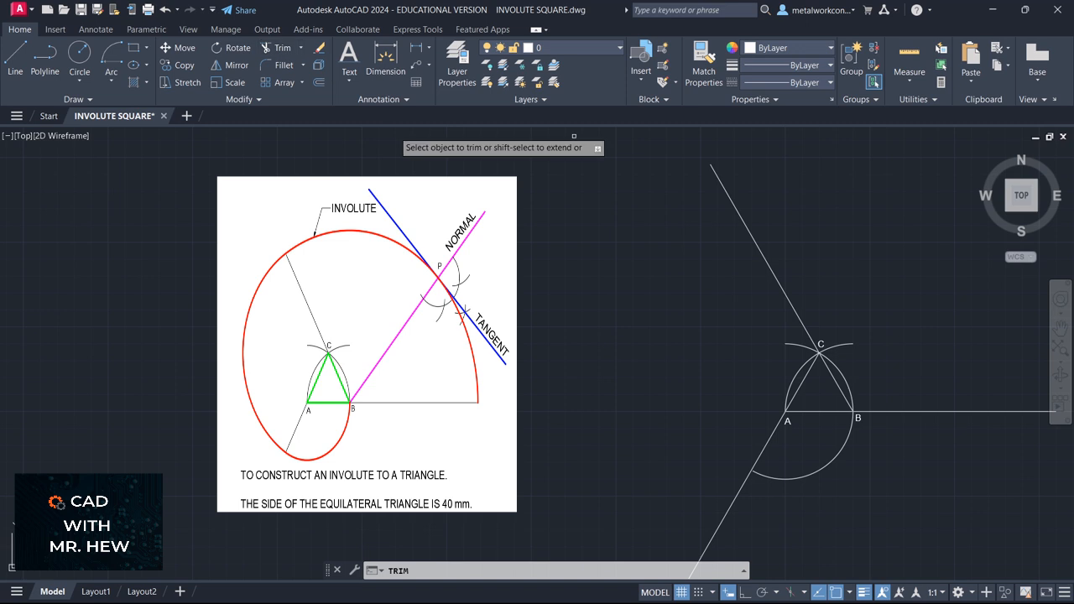
left_click(277, 48)
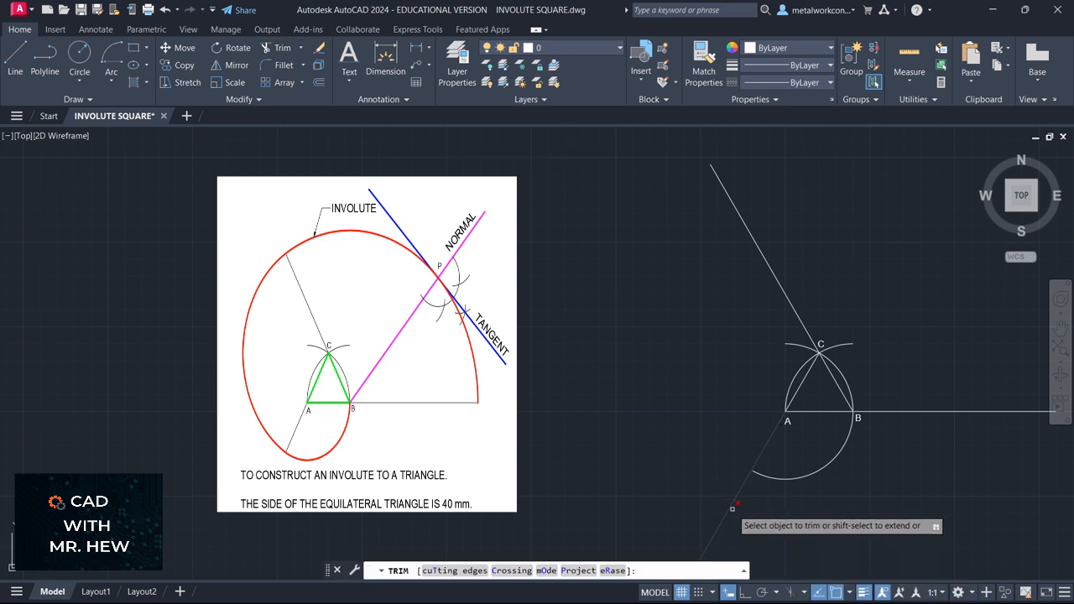
key("Escape")
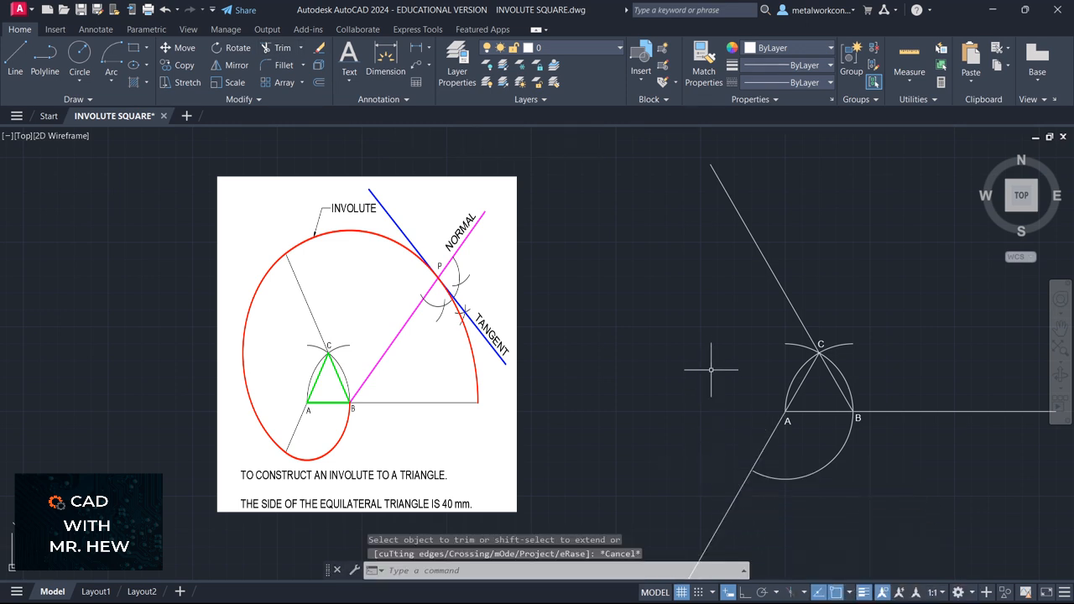
Stretch the lower end of the arc centred at A so that it meets the extended line CA
left_click(758, 473)
left_click(753, 470)
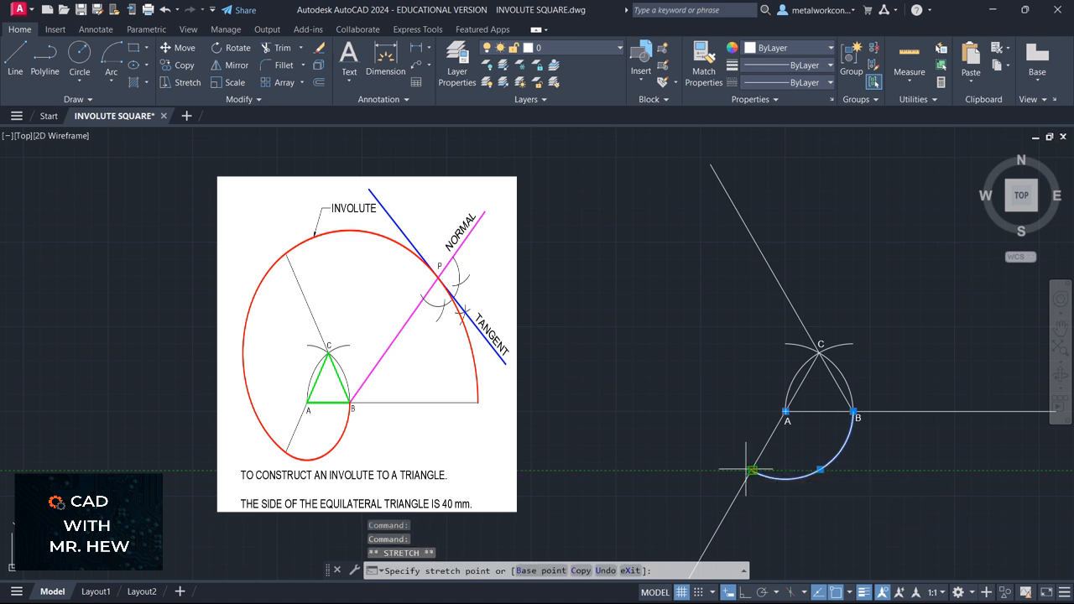
key("Escape")
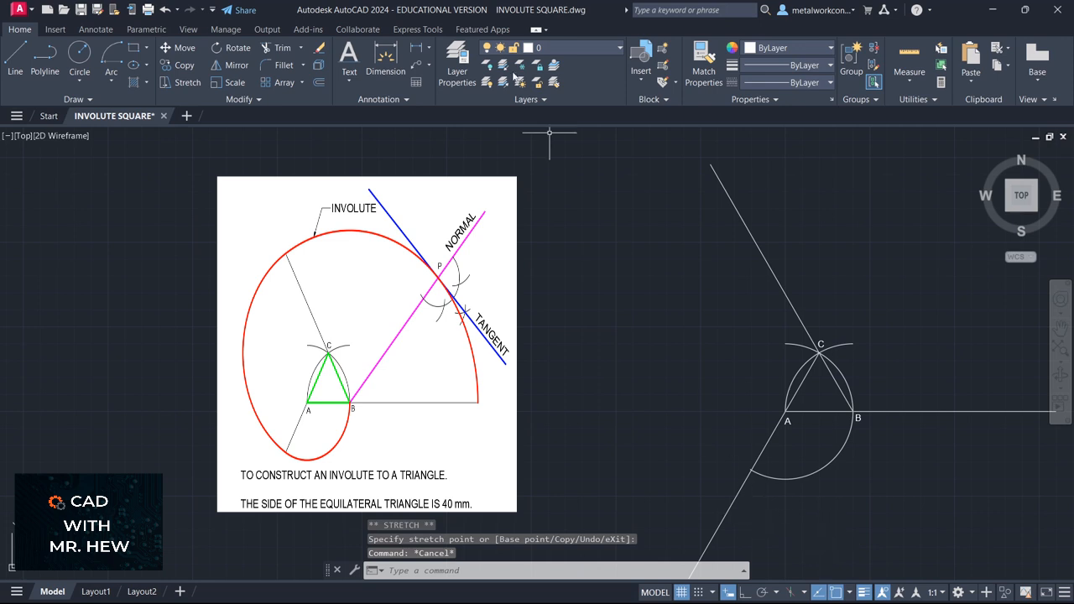
Trim the part of the extended line CA that runs beyond the arc centred at A
left_click(281, 48)
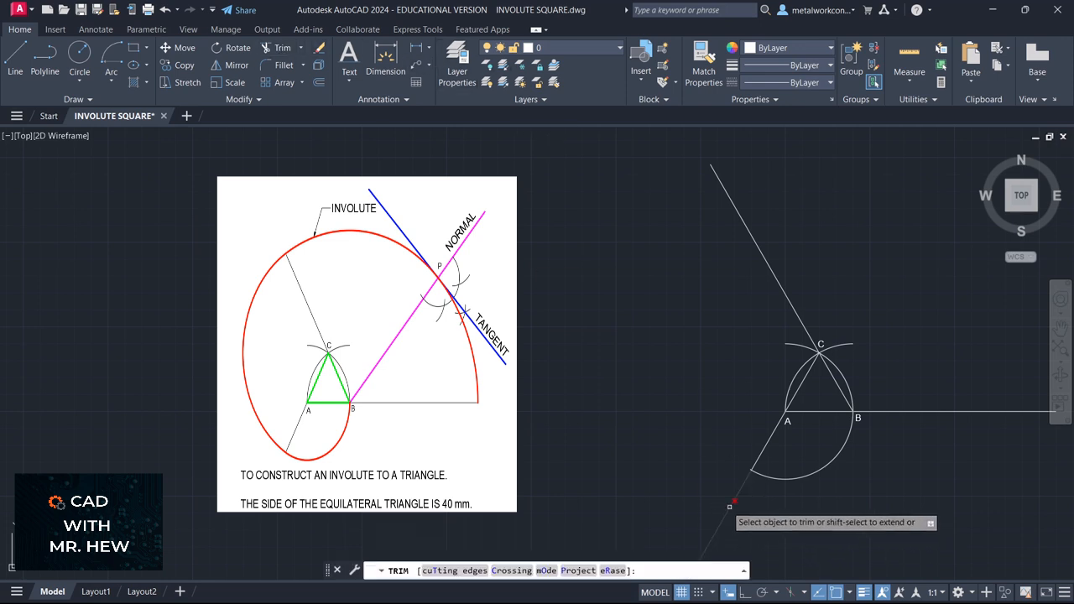
left_click(734, 505)
left_click(732, 509)
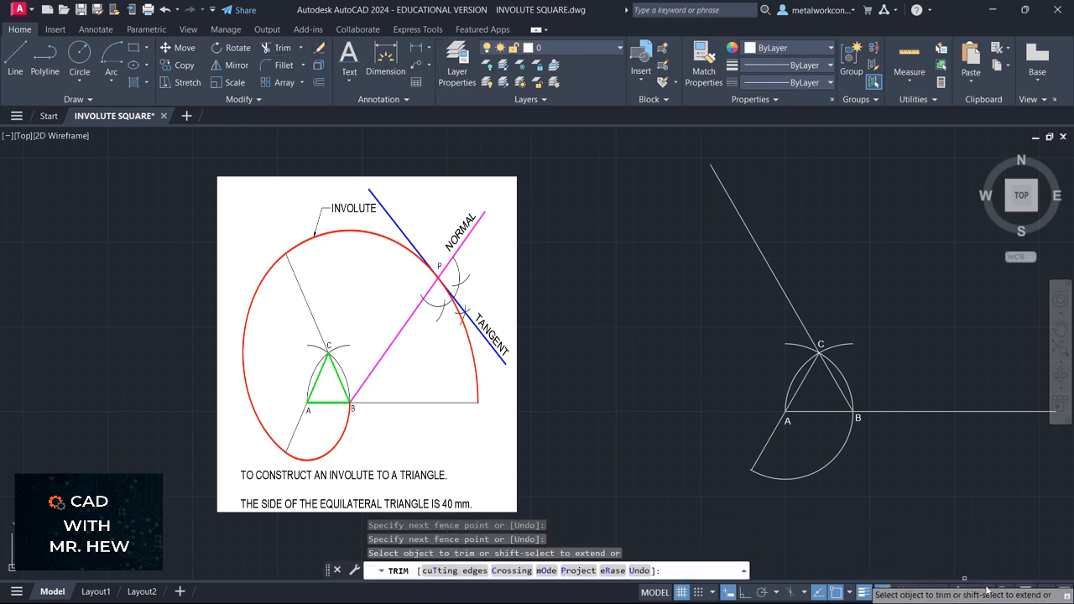
key("Return")
Trim the short overshoot of the arc centred at A past the end of the extended line CA
scroll(877, 528, "up", 2)
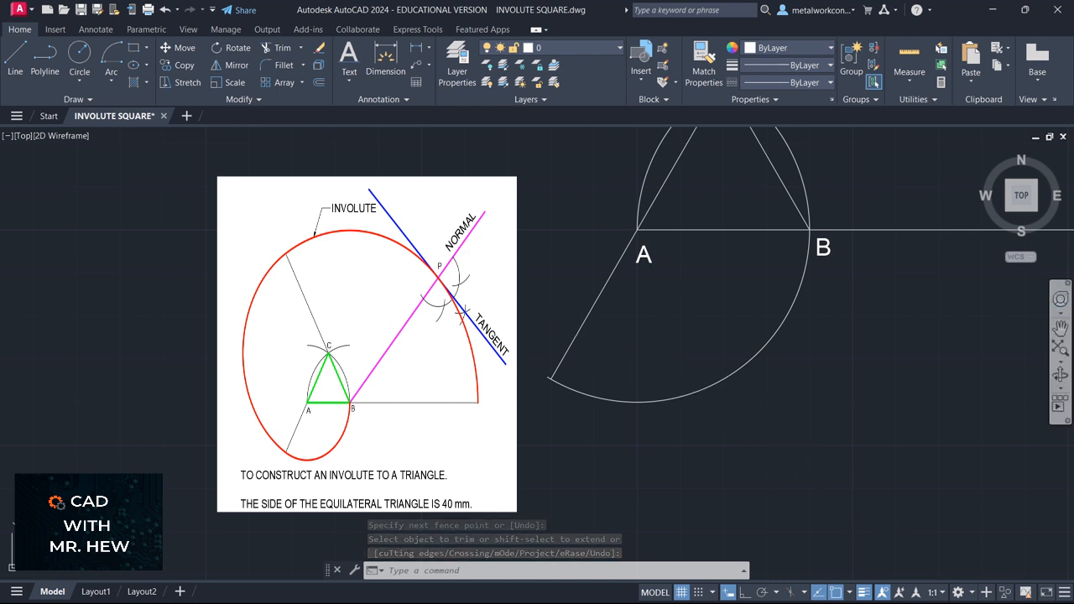
left_click(1060, 329)
left_click_drag(700, 334, 943, 409)
scroll(829, 494, "up", 4)
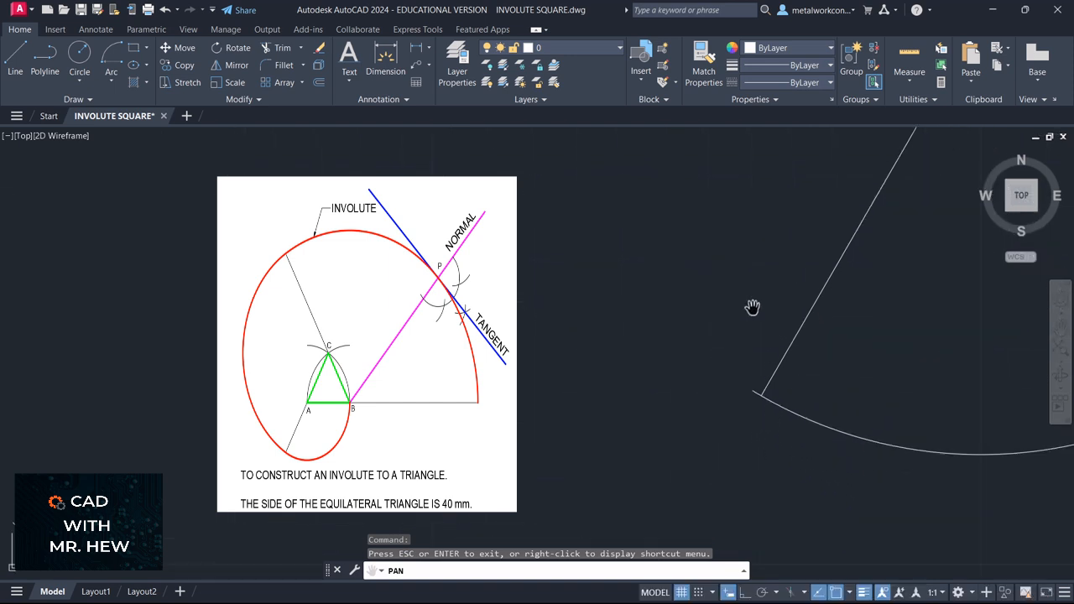
key("Escape")
left_click(277, 49)
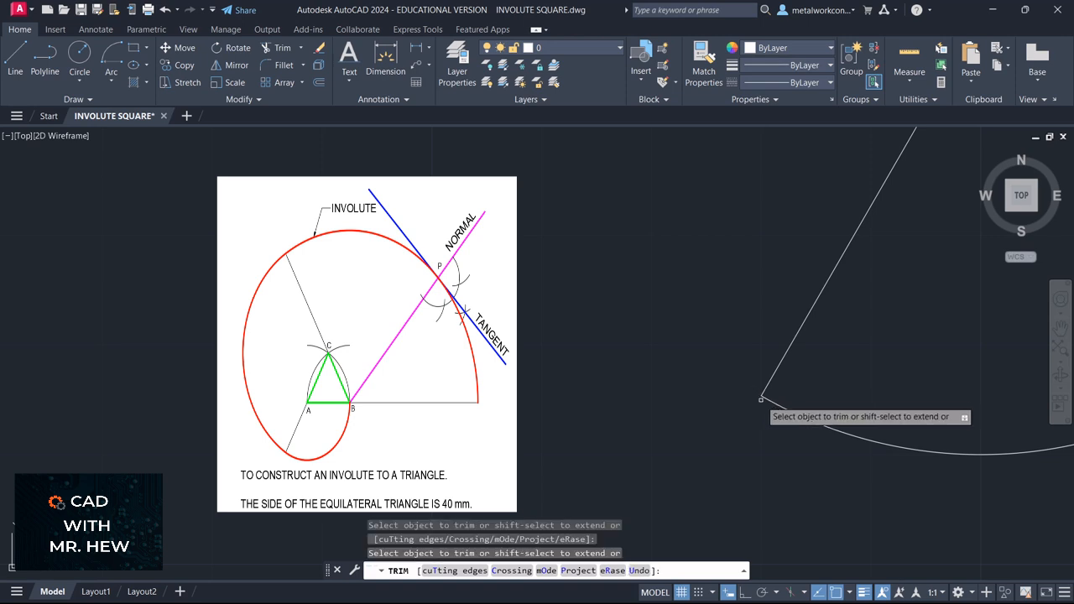
key("Escape")
Draw a Center, Start, End arc centred at C from the lower end of the extended line CA clockwise to the extended line BC
scroll(764, 398, "down", 4)
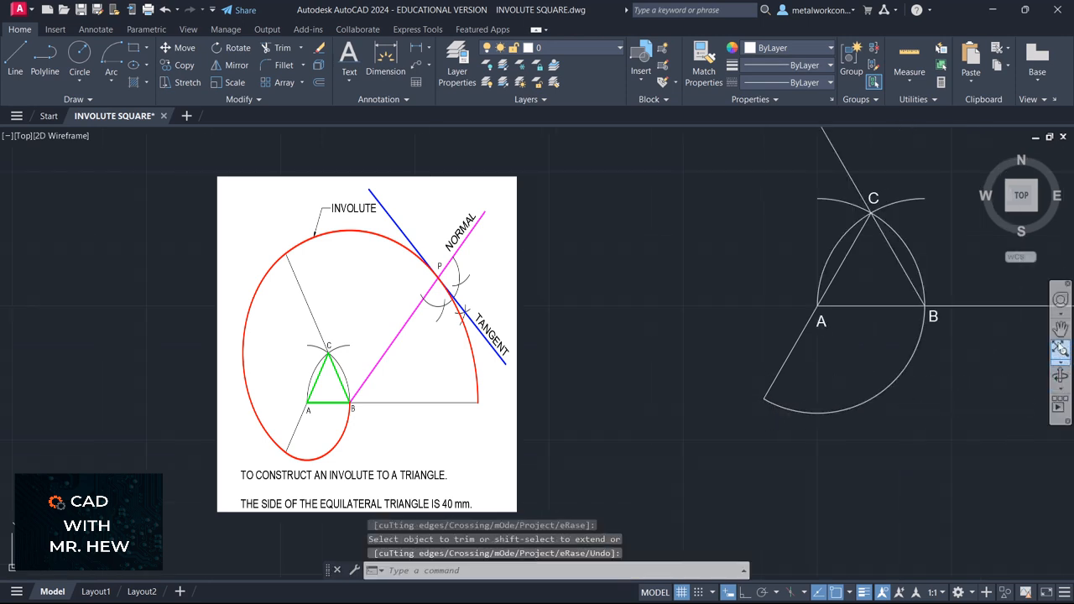
left_click(1059, 329)
mouse_move(962, 352)
left_mouse_down()
mouse_move(959, 463)
mouse_move(989, 467)
left_mouse_up()
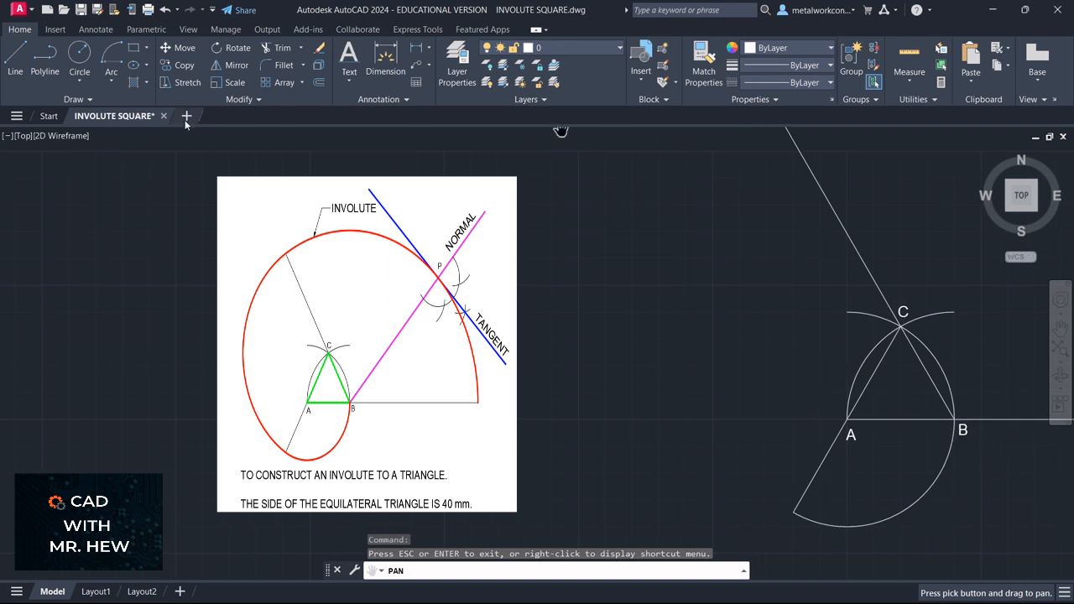
left_click(105, 81)
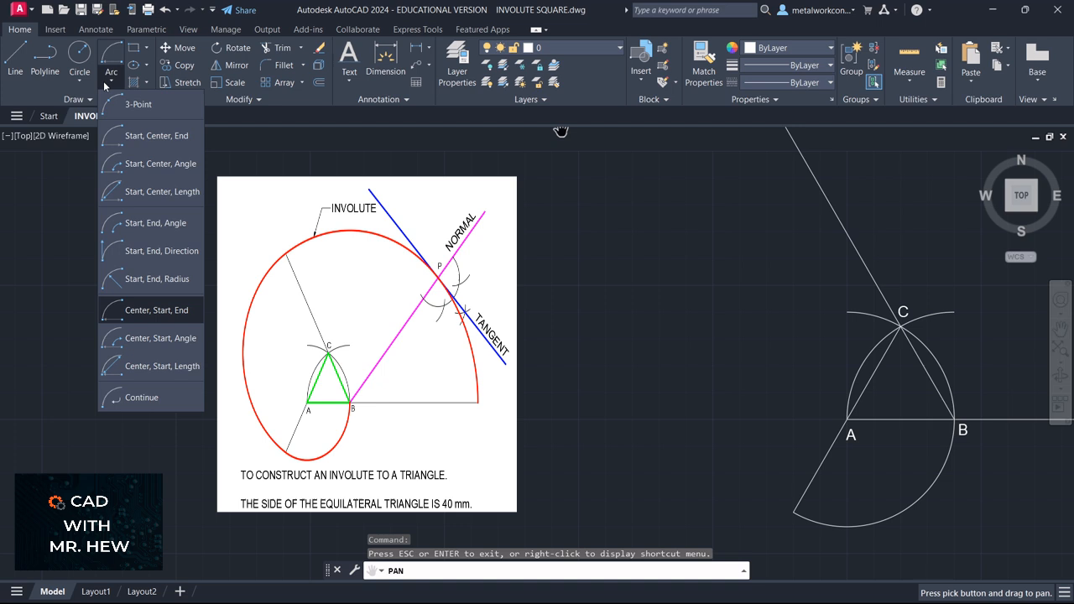
left_click(127, 309)
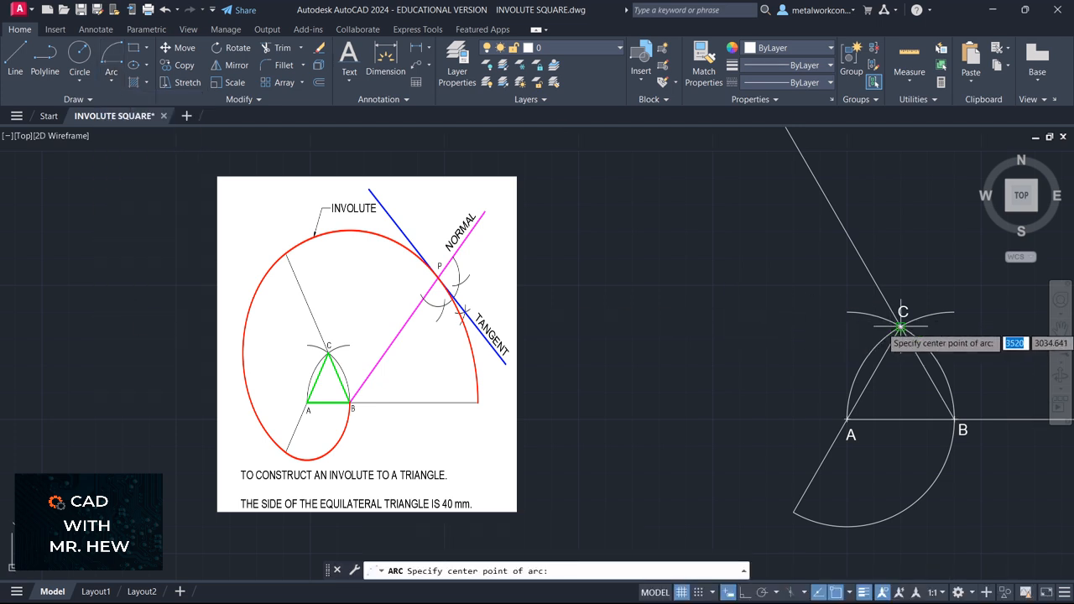
left_click(896, 327)
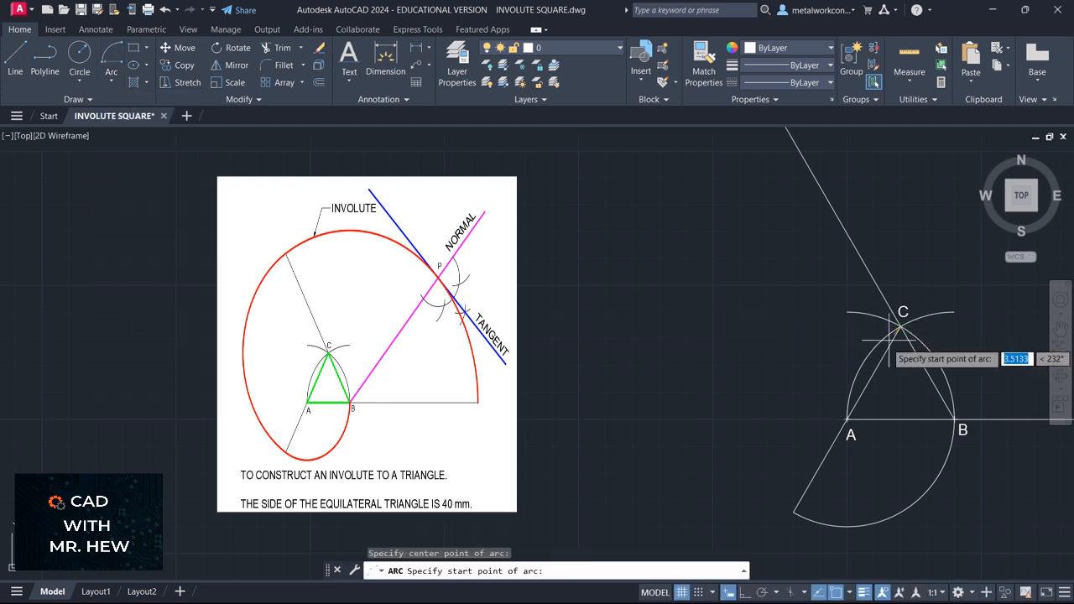
left_click(793, 511)
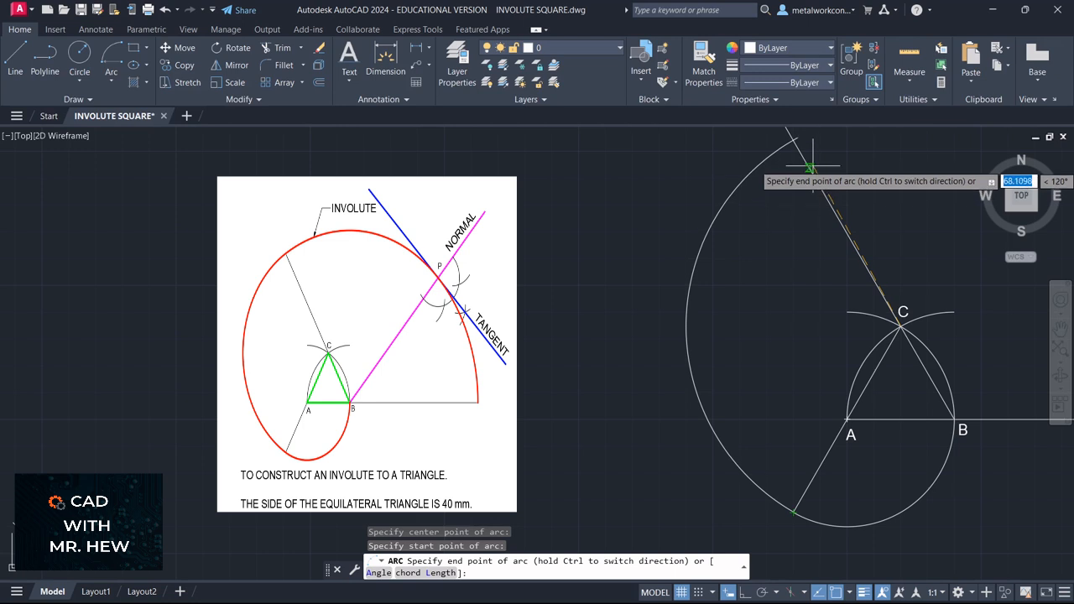
left_click(791, 137)
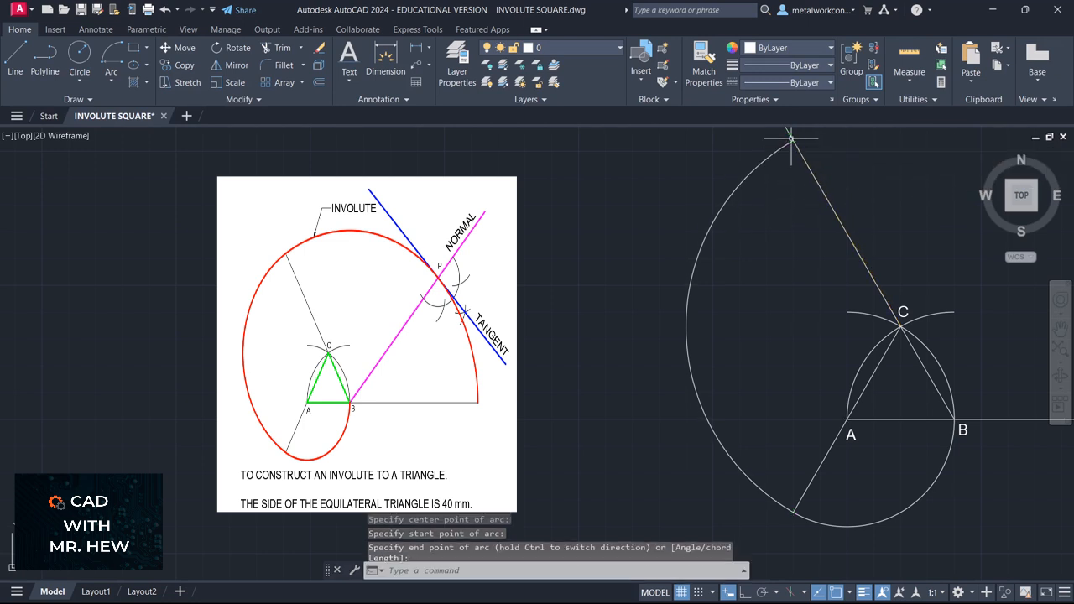
key("Return")
scroll(868, 208, "down", 4)
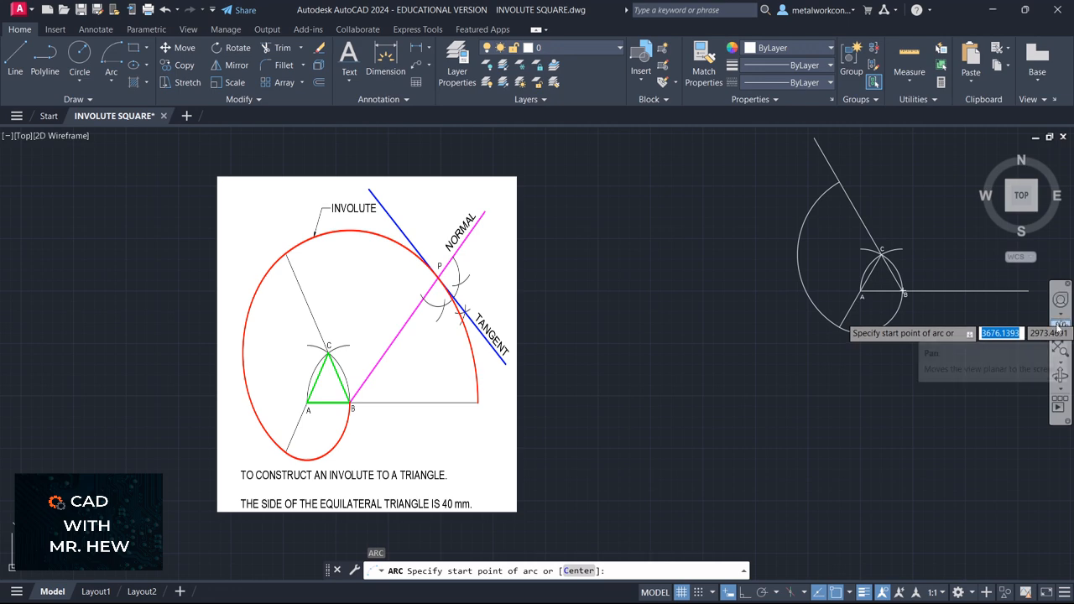
left_click(1060, 324)
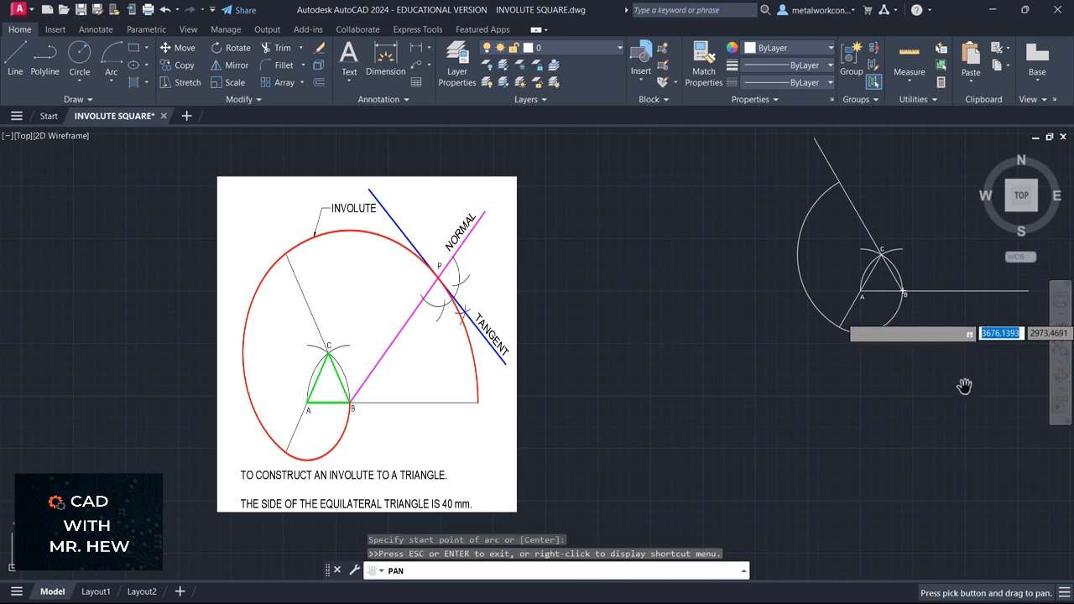
key("Escape")
key("Return")
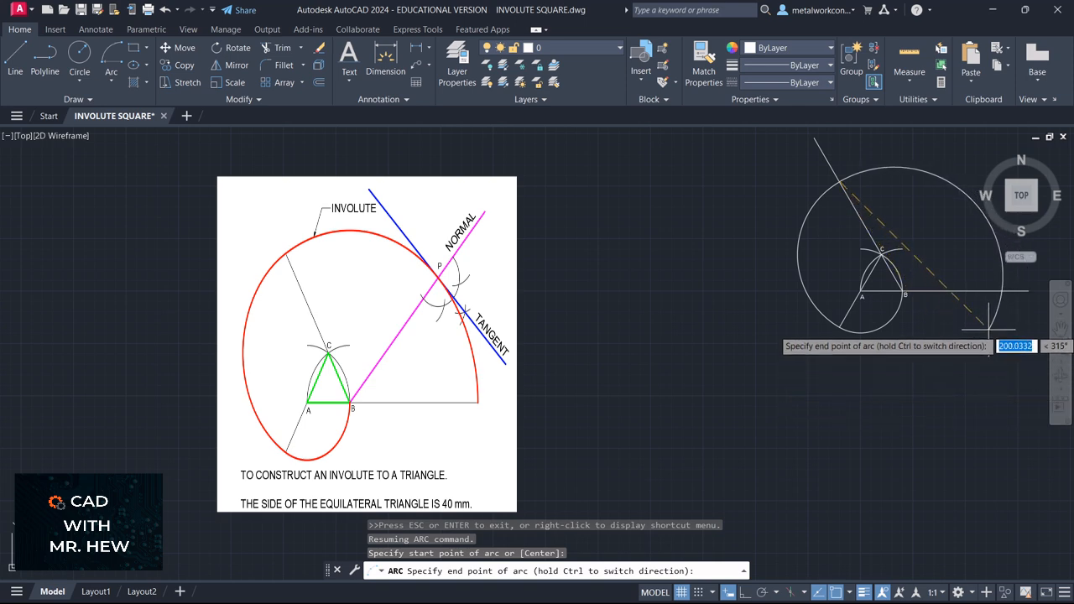
key("Escape")
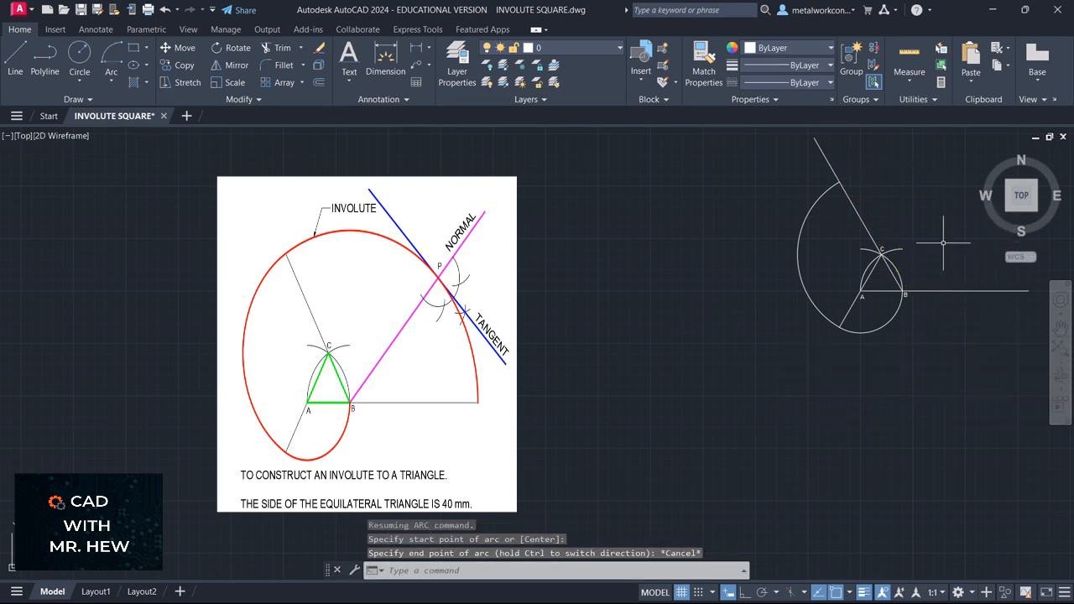
Trim the part of the extended line BC that runs beyond the arc centred at C
left_click(1060, 327)
left_click_drag(913, 245, 907, 359)
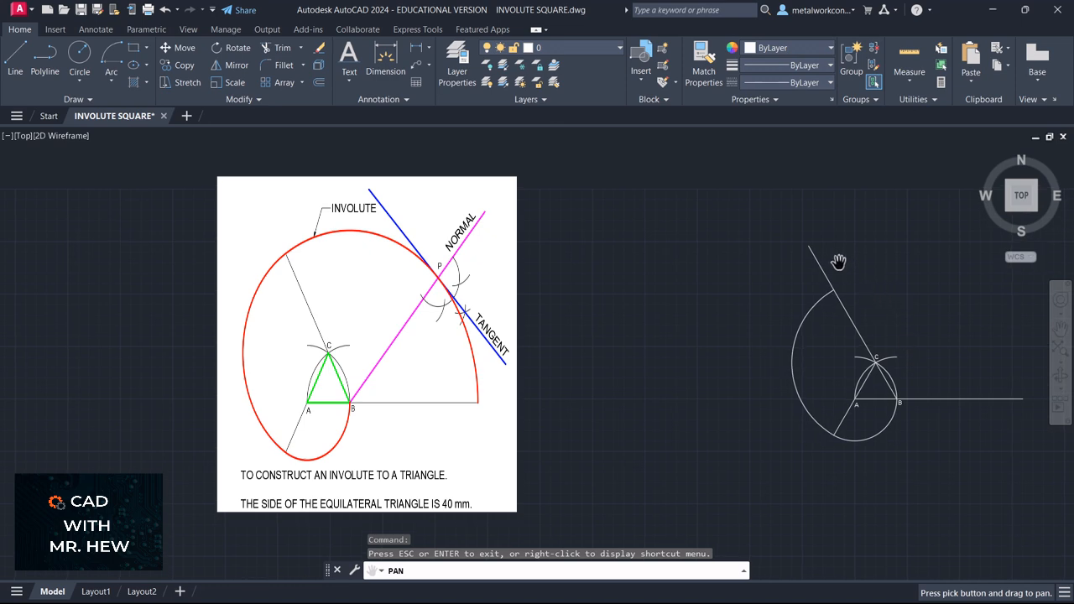
key("Escape")
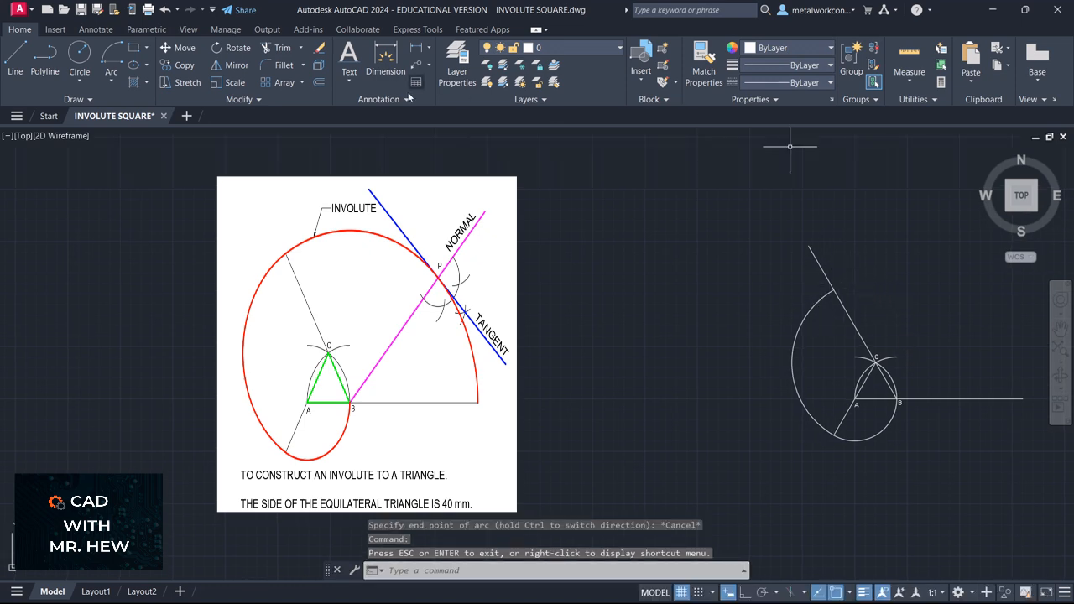
left_click(273, 48)
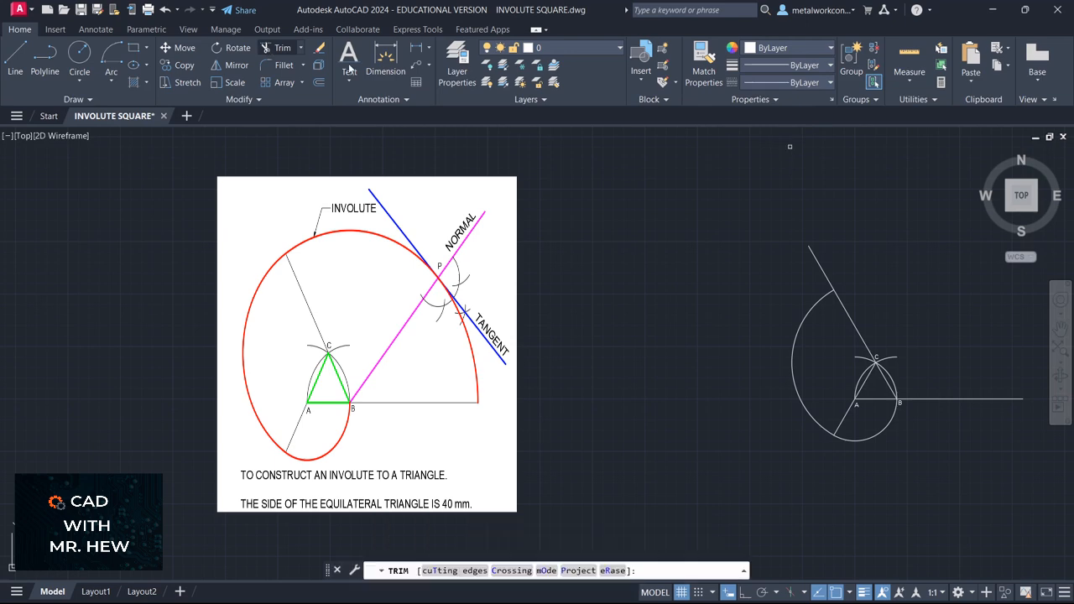
left_click(818, 266)
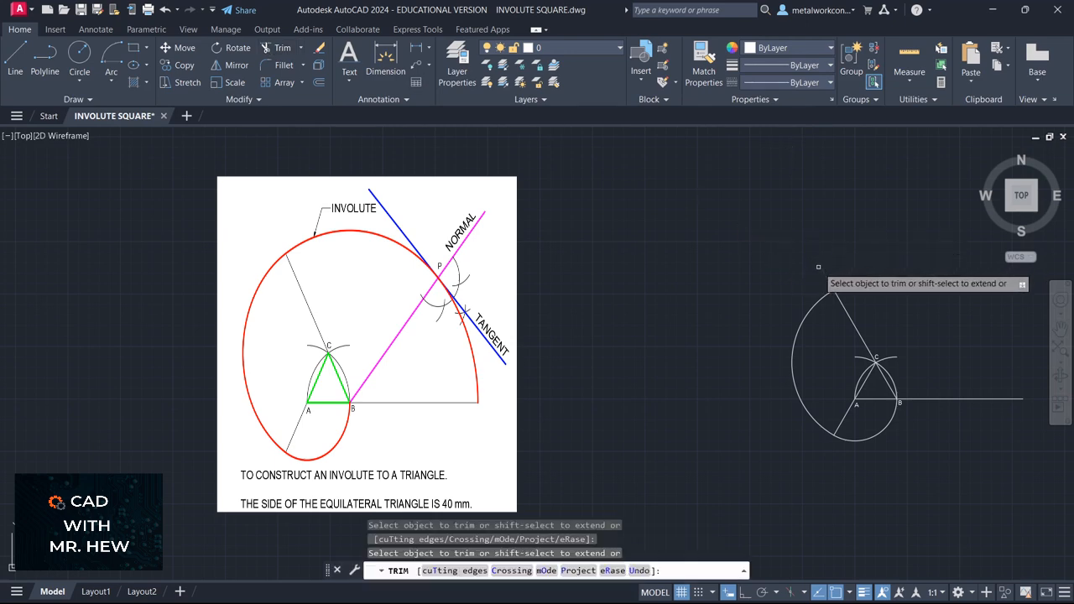
key("Return")
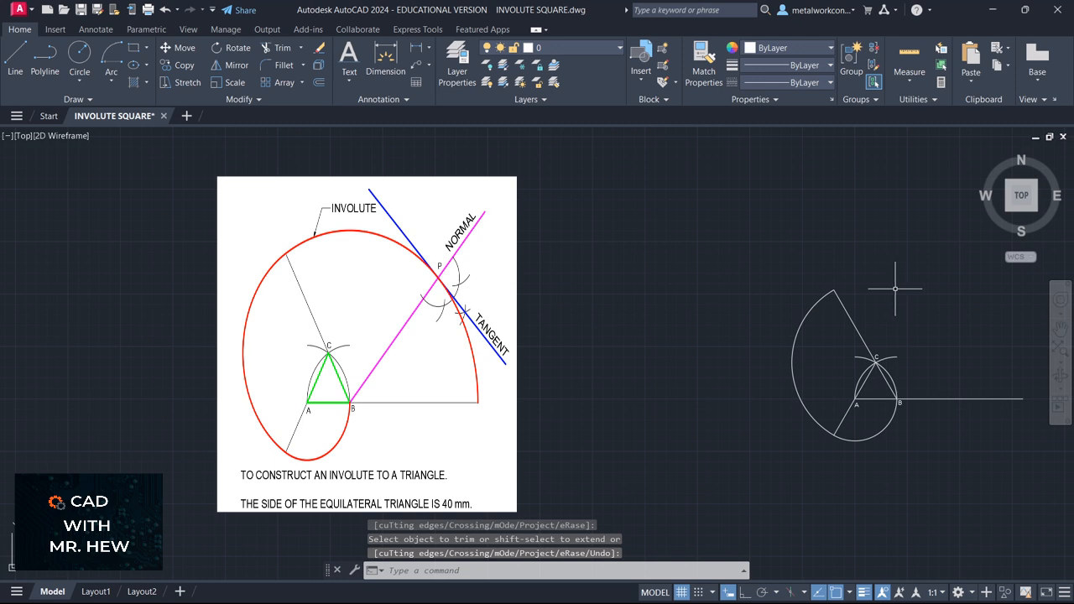
Draw a Center, Start, End arc centred at B from the upper end of the extended line BC clockwise to the extended line AB
scroll(897, 309, "up", 2)
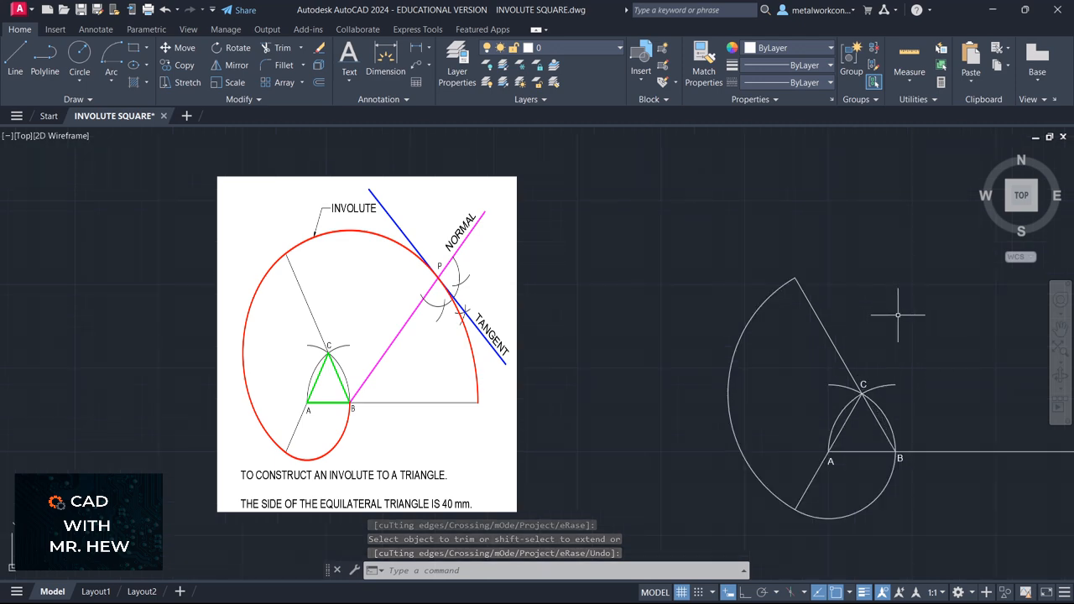
left_click(1061, 329)
mouse_move(990, 328)
left_mouse_down()
mouse_move(909, 252)
mouse_move(884, 249)
left_mouse_up()
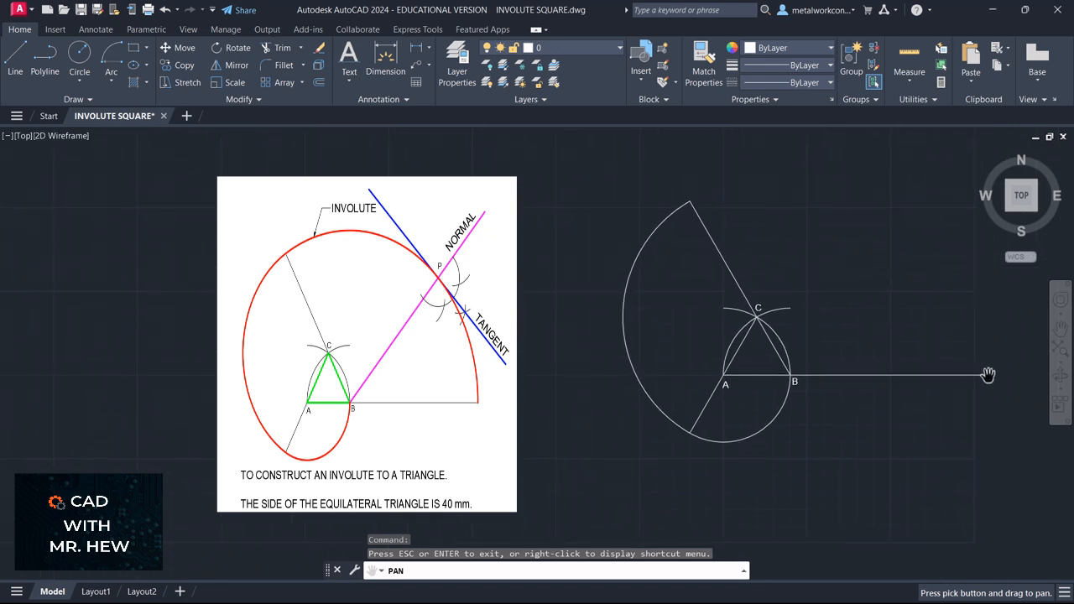
key("Escape")
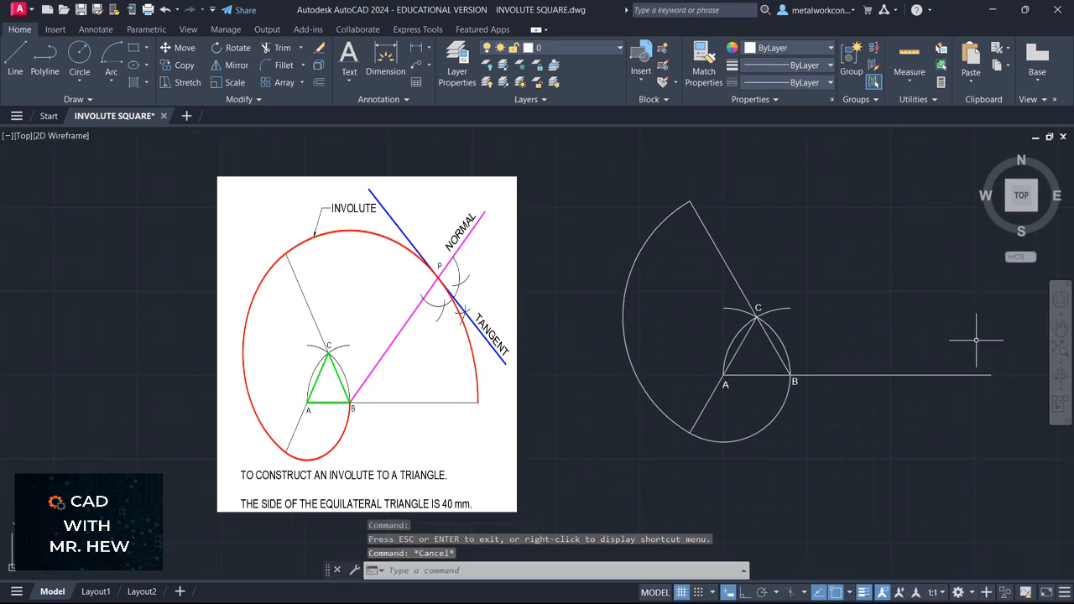
left_click(112, 82)
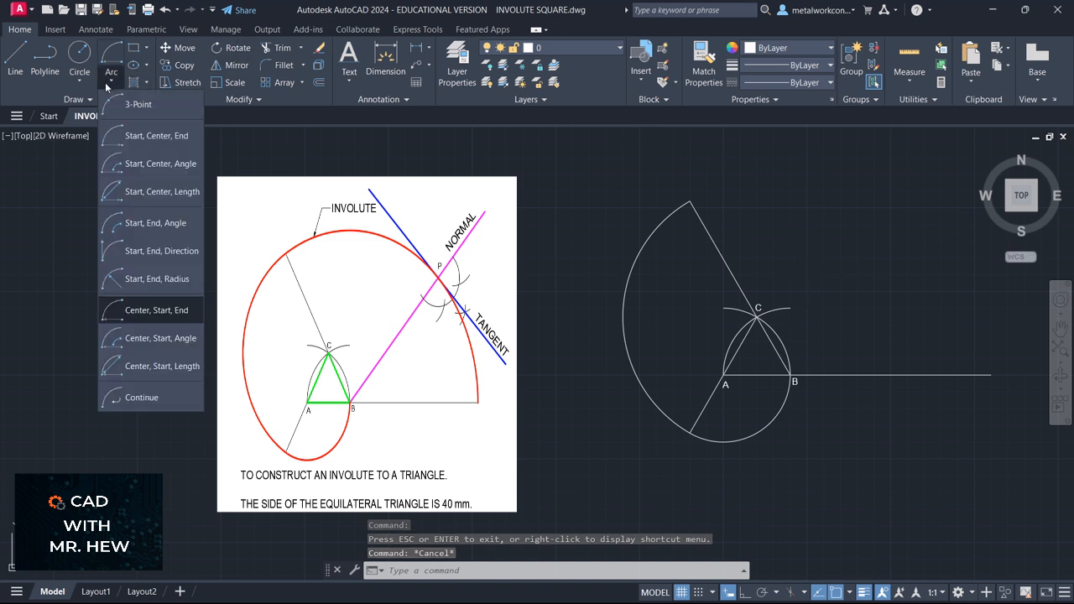
left_click(129, 314)
left_click(789, 375)
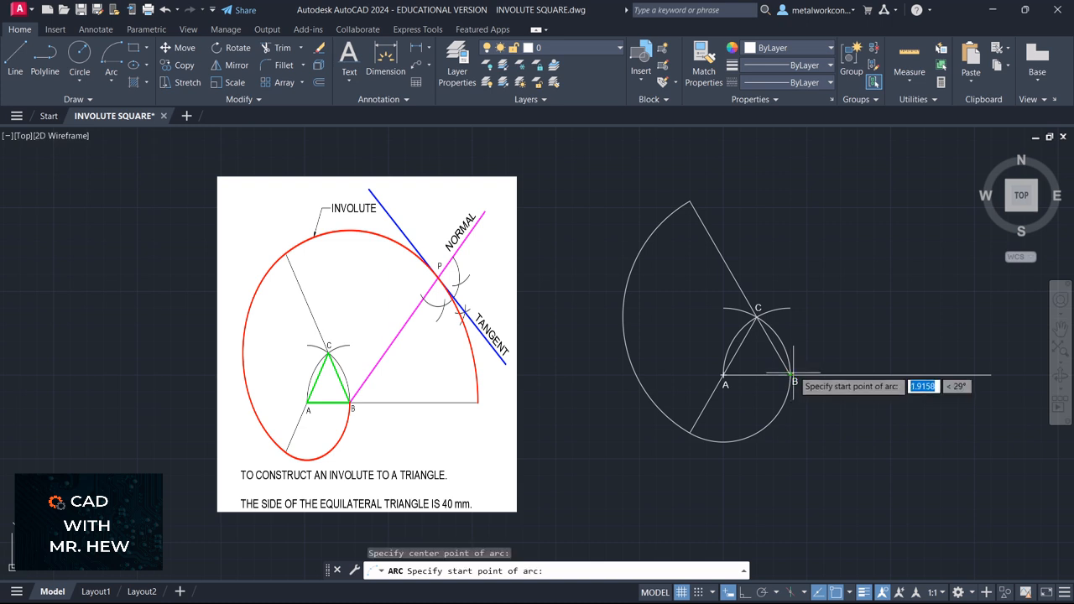
left_click(690, 202)
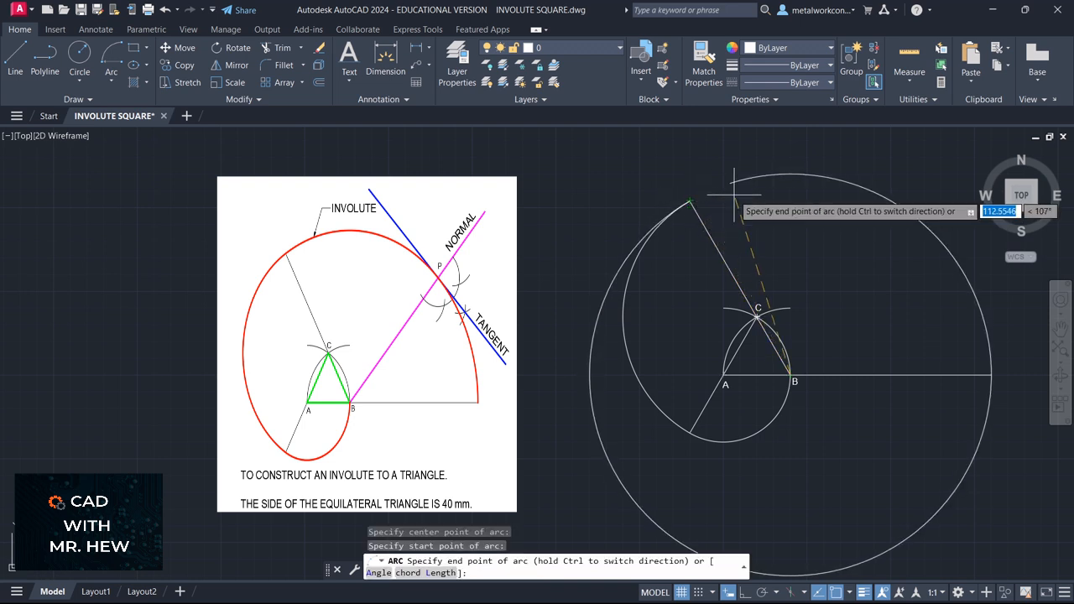
left_click(975, 373)
key("Return")
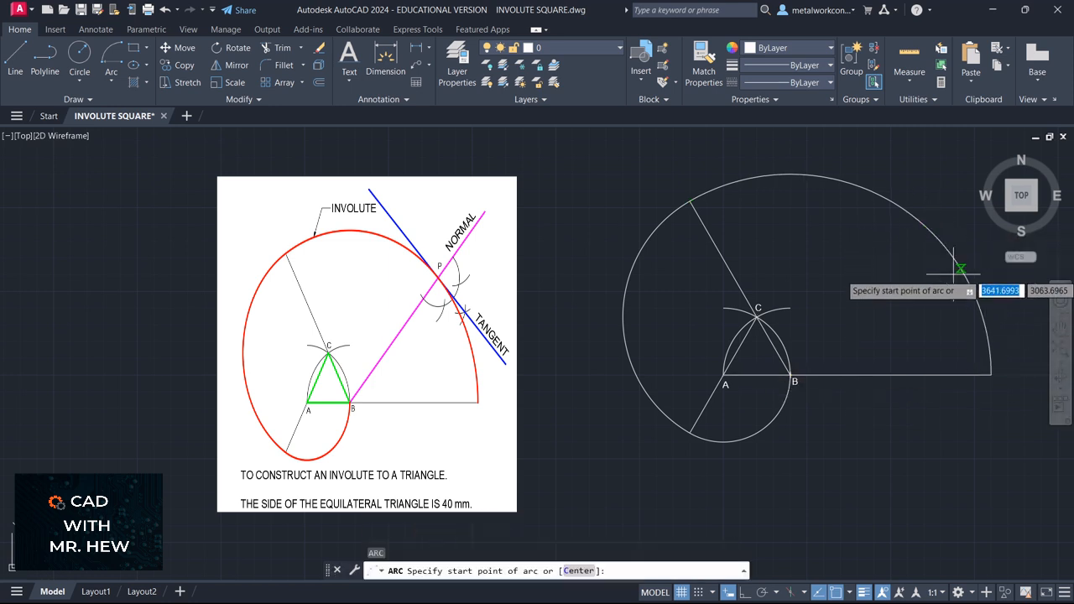
key("Return")
key("Escape")
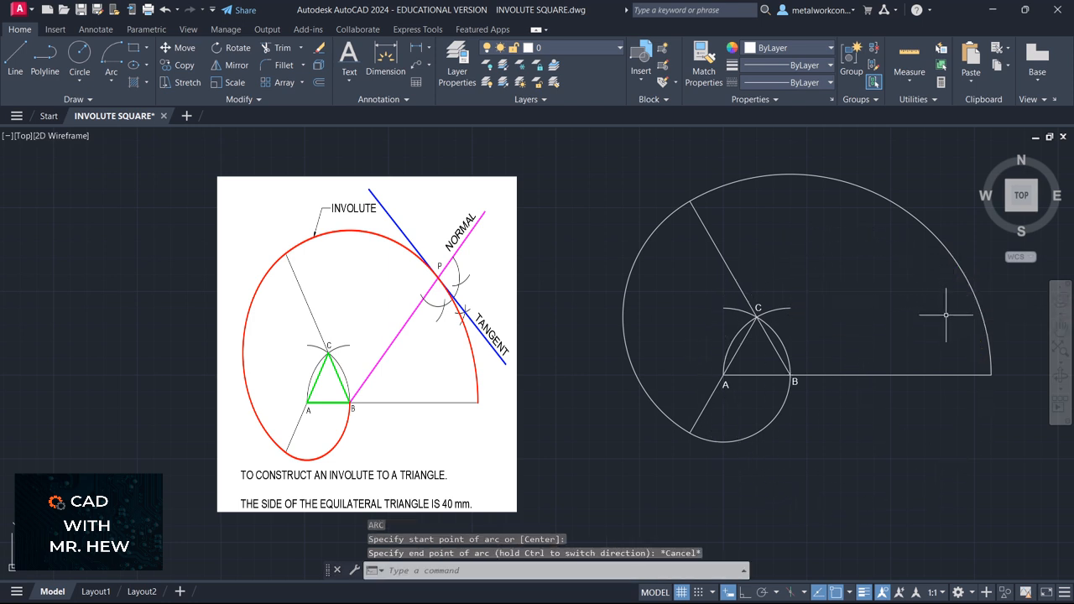
key("Return")
key("Escape")
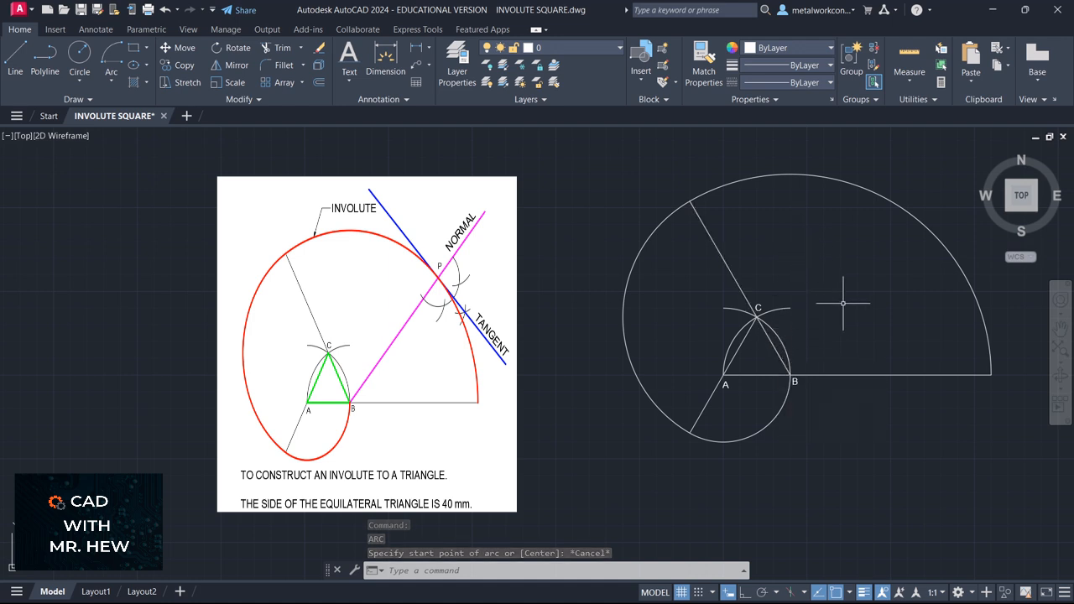
Split the horizontal extended line AB at vertex B with Break at Point
scroll(849, 312, "up", 2)
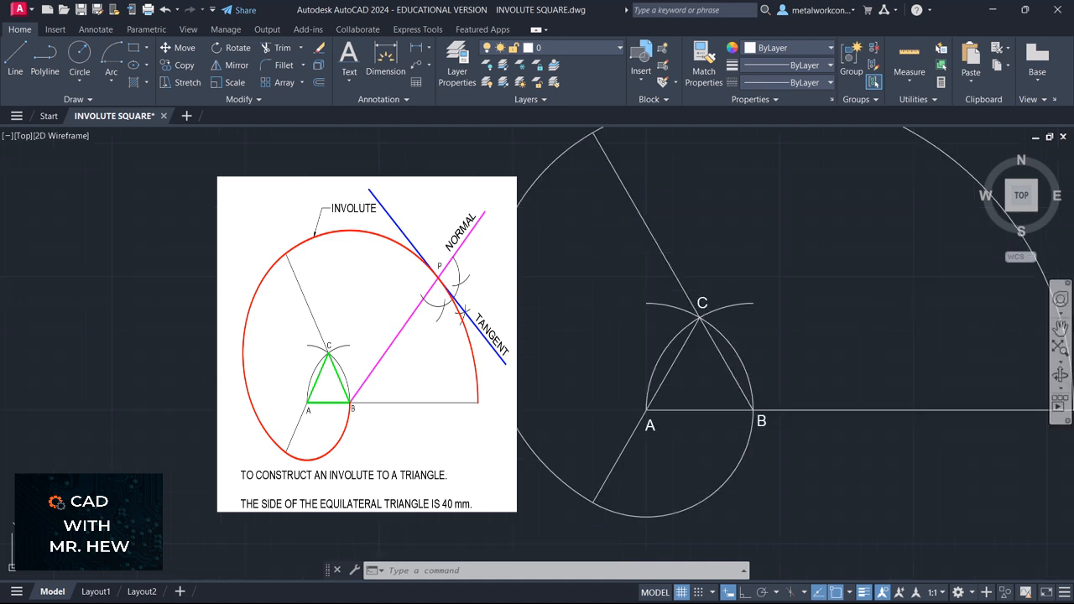
left_click(1061, 327)
mouse_move(753, 348)
left_mouse_down()
mouse_move(861, 311)
mouse_move(869, 281)
mouse_move(859, 281)
left_mouse_up()
key("Escape")
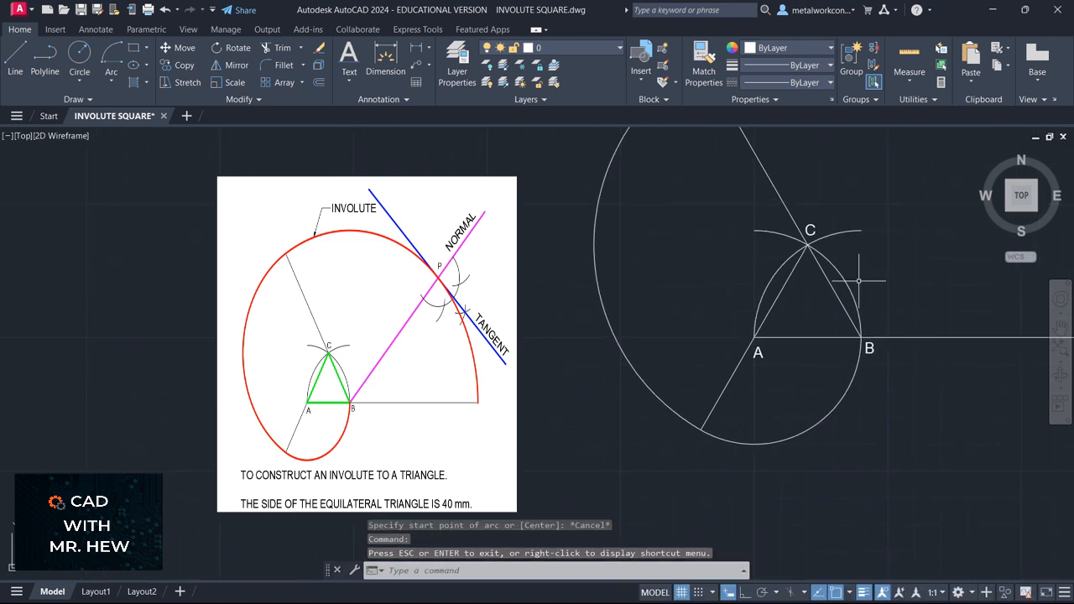
left_click(244, 101)
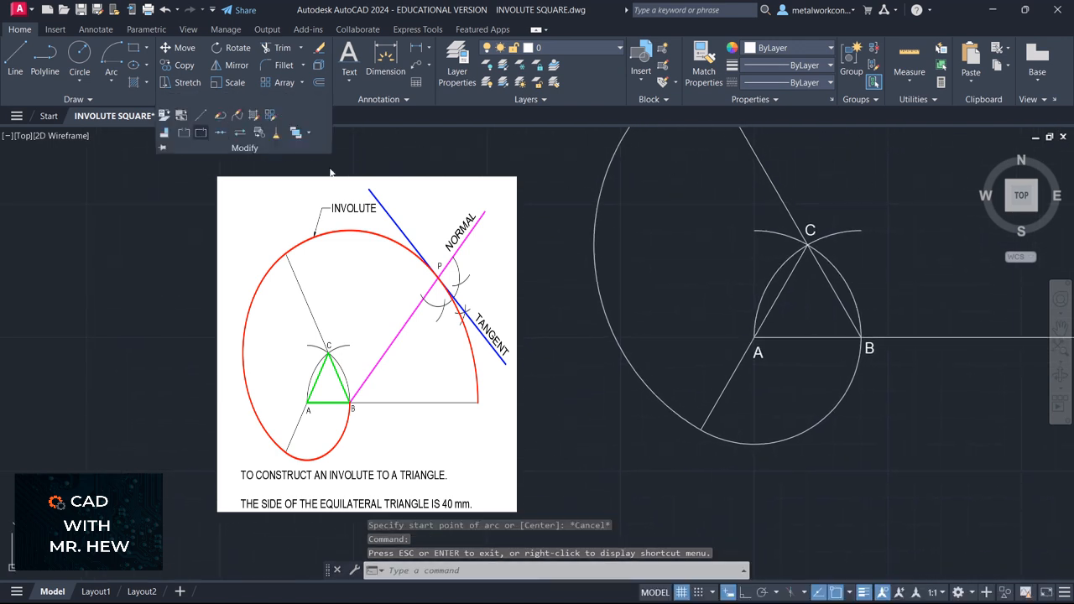
left_click(893, 337)
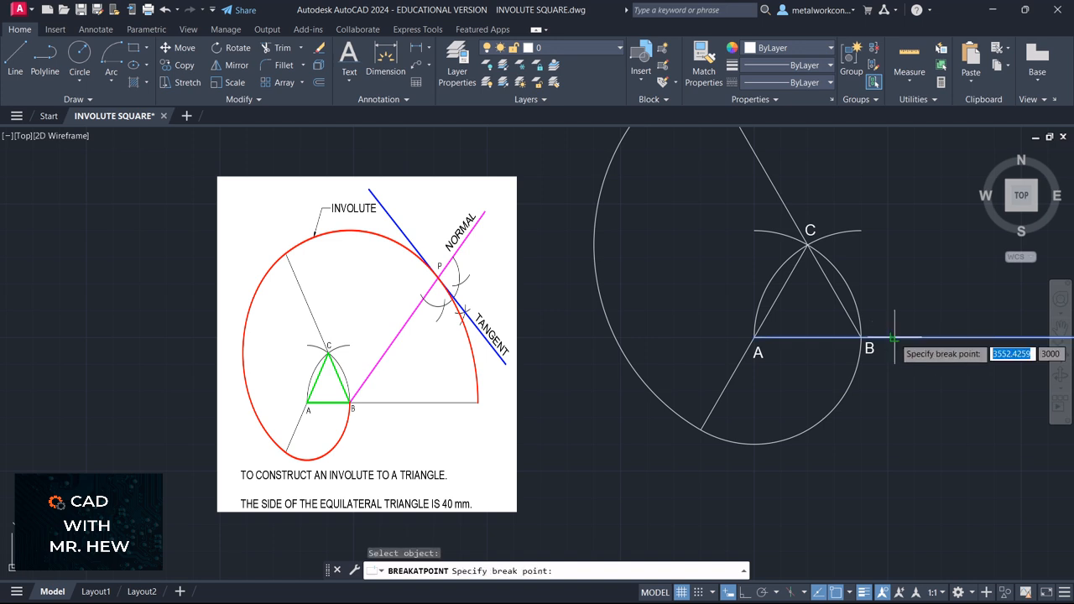
left_click(894, 338)
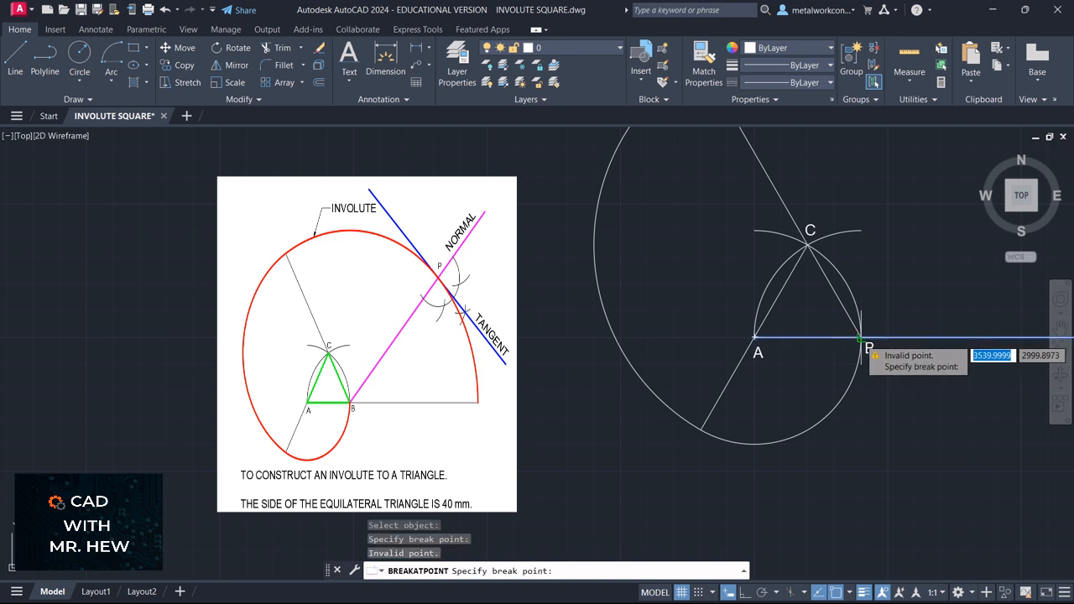
left_click(860, 338)
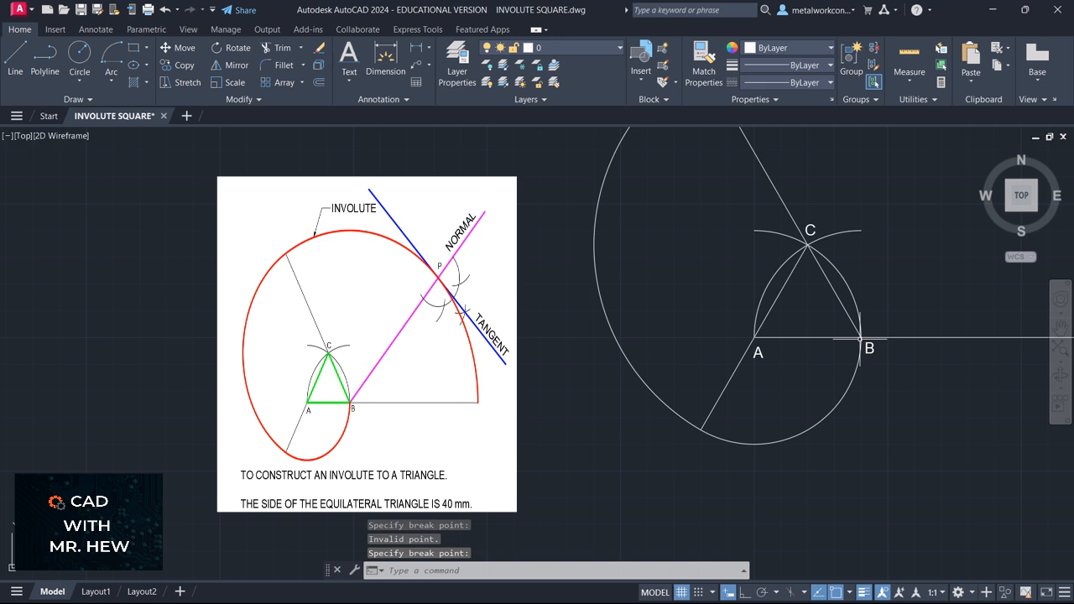
Split the extended line CA at vertex A with Break at Point
left_click(763, 321)
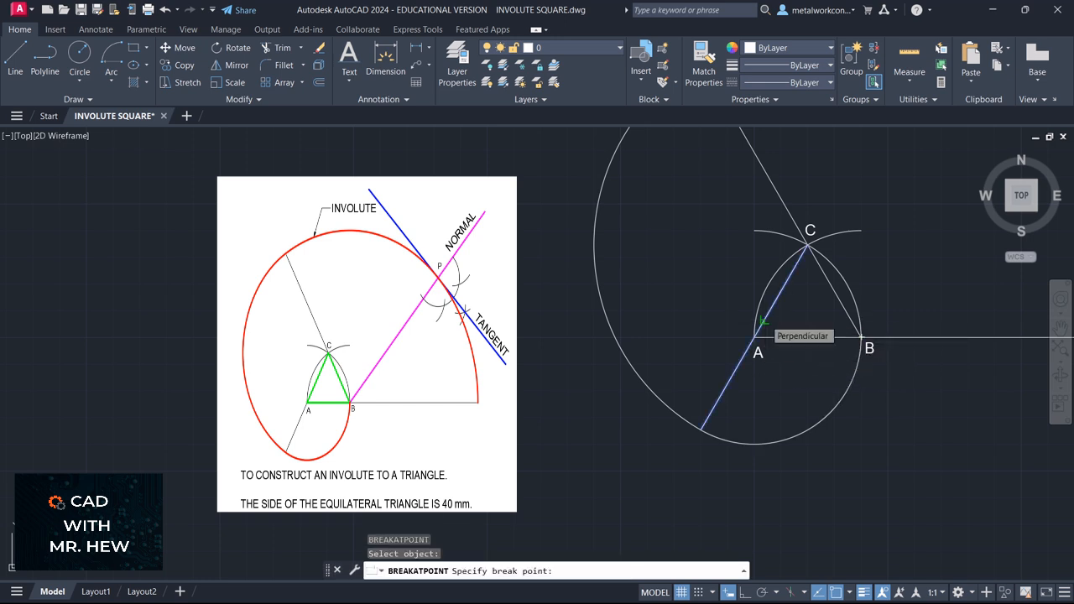
left_click(755, 337)
left_click(755, 337)
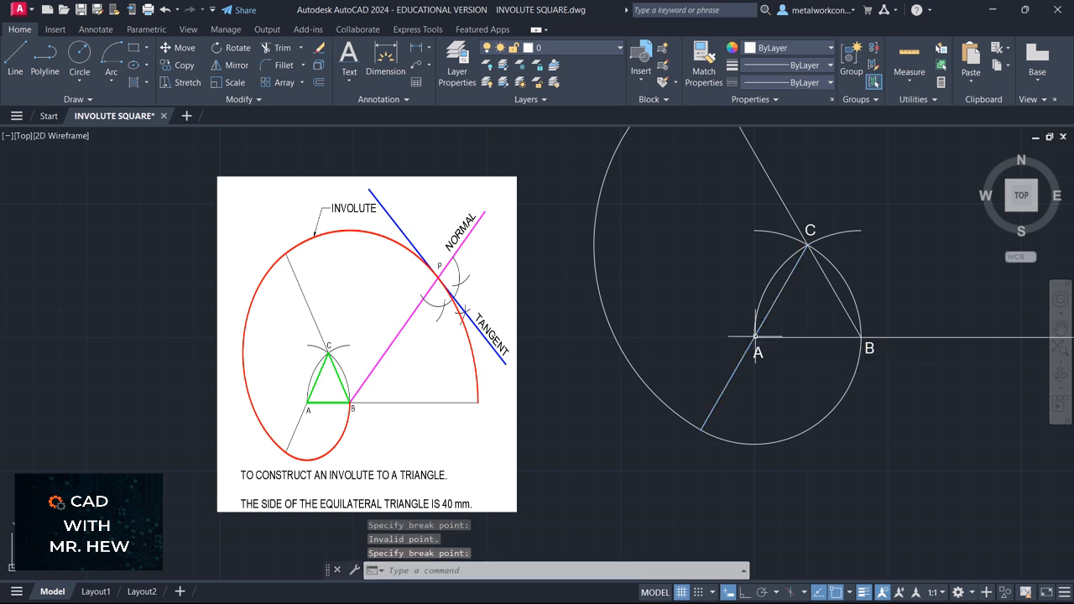
Split the extended line BC at vertex C with Break at Point, and split side CB again just short of B
key("Return")
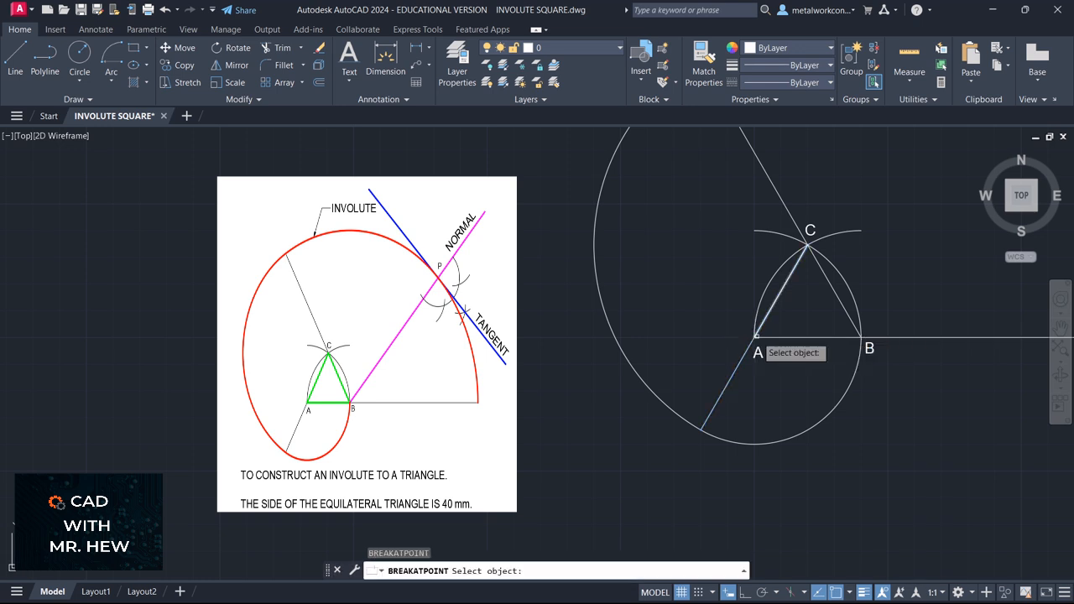
left_click(833, 294)
left_click(830, 295)
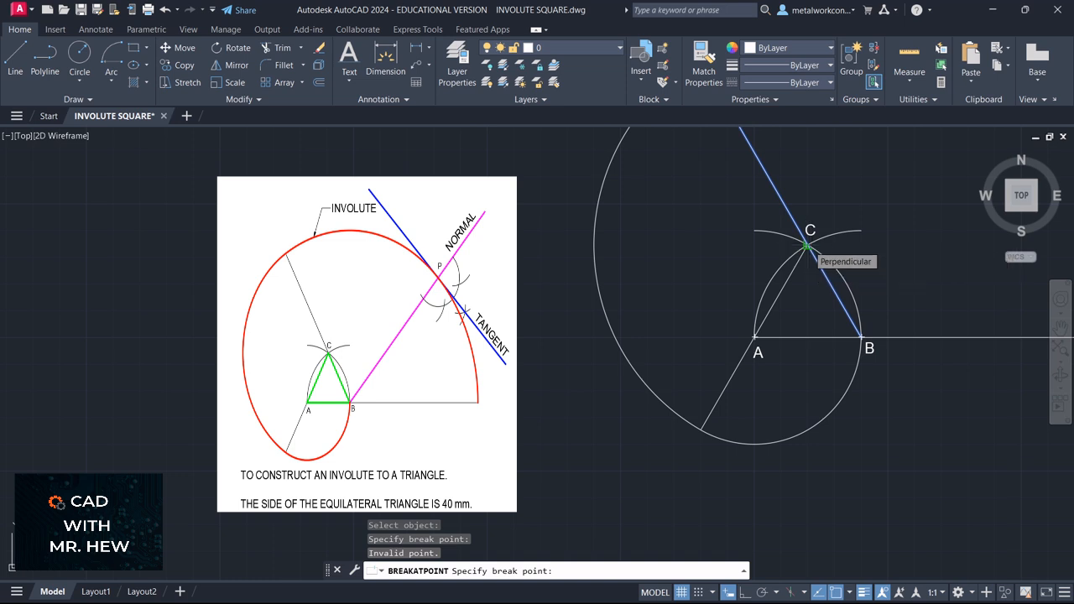
left_click(807, 246)
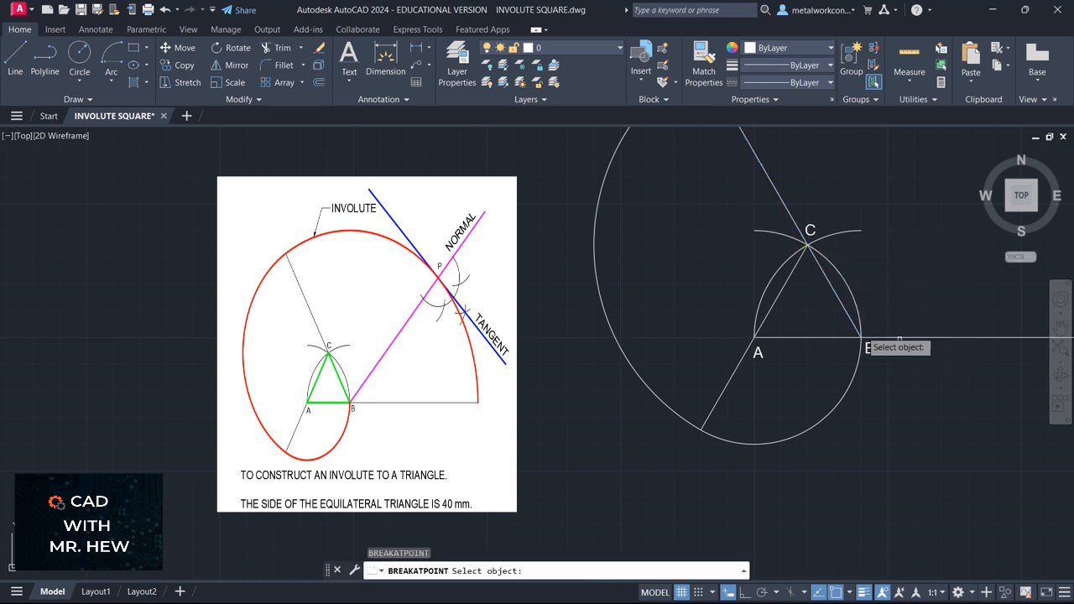
left_click(845, 311)
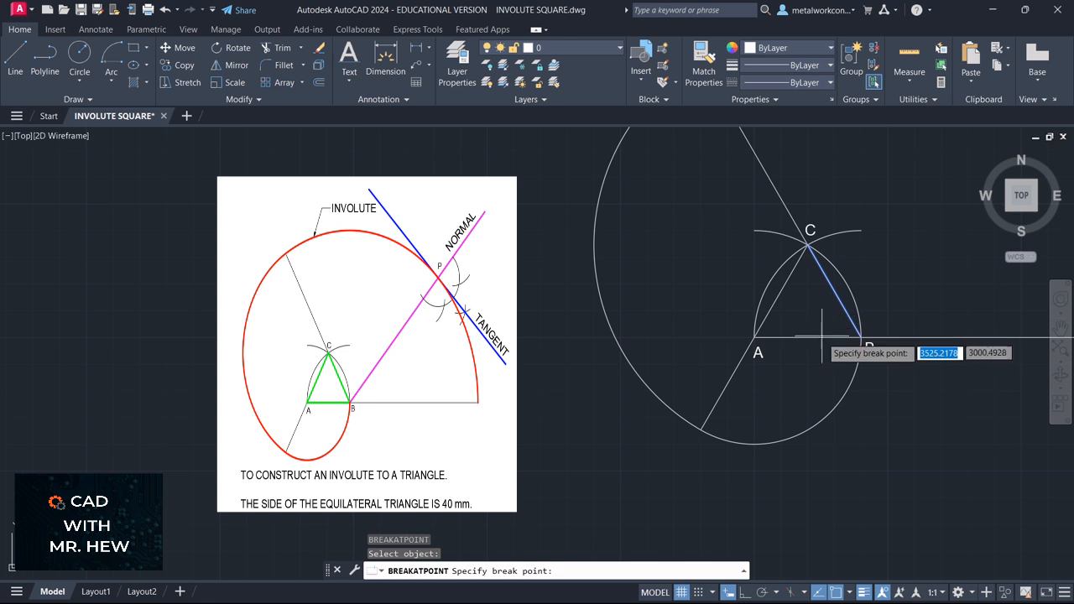
left_click(821, 337)
left_click(818, 337)
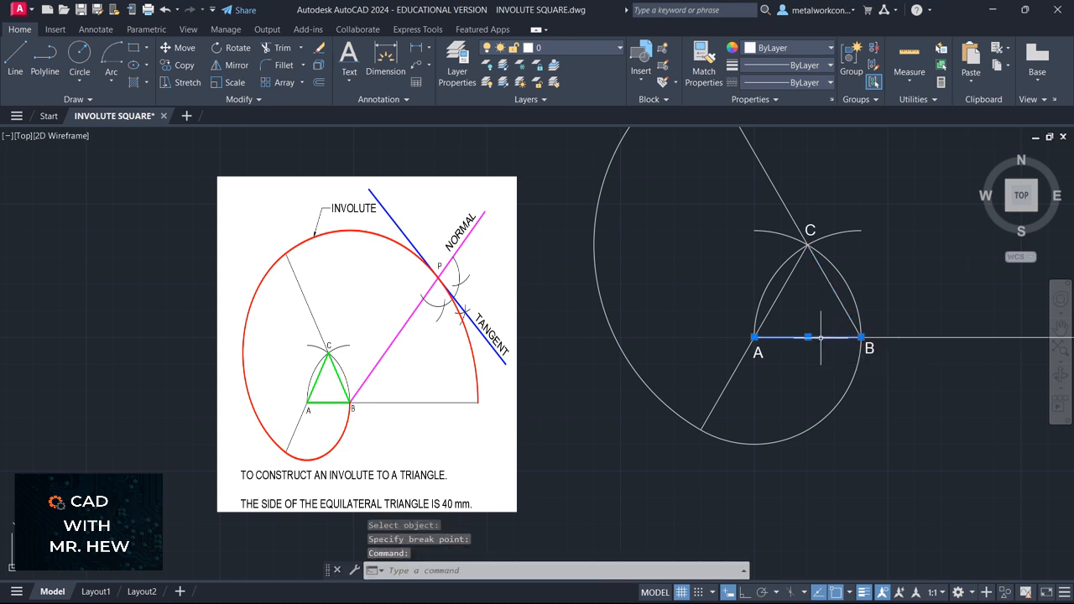
left_click(835, 294)
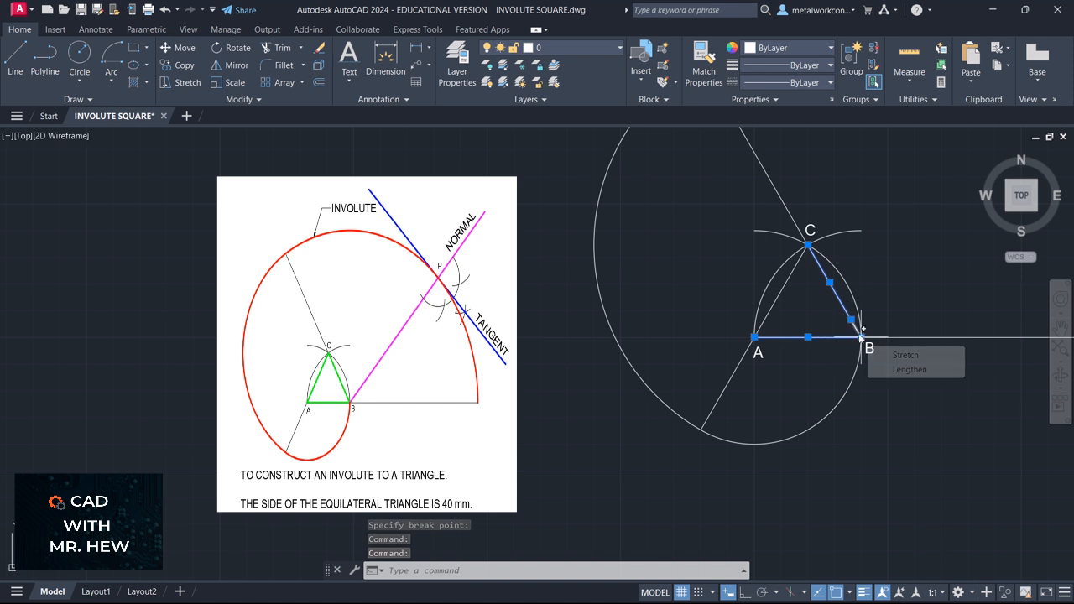
left_click(858, 328)
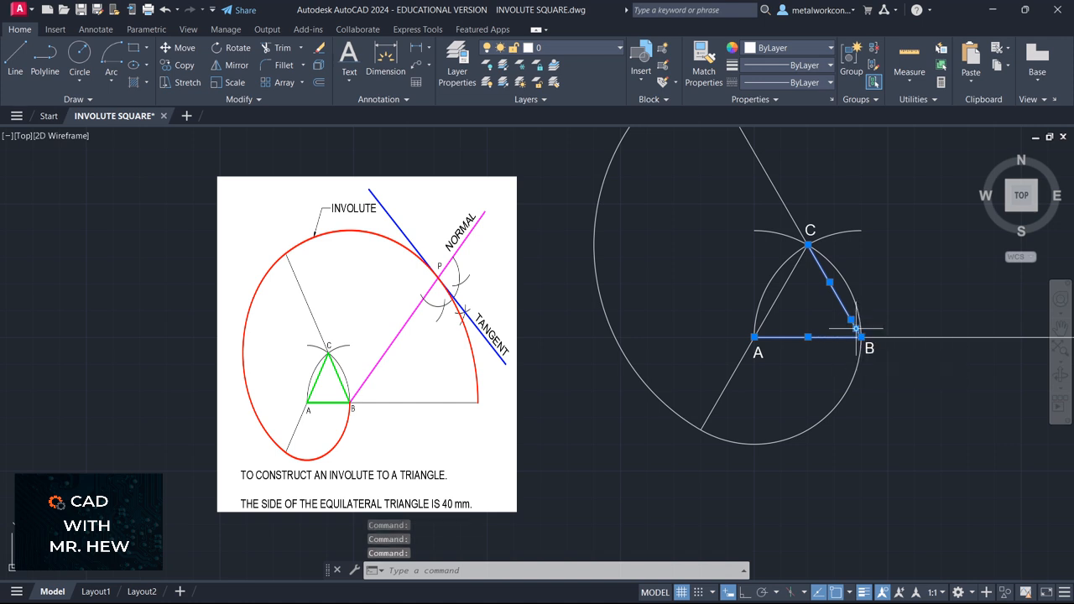
left_click(781, 291)
scroll(858, 265, "down", 2)
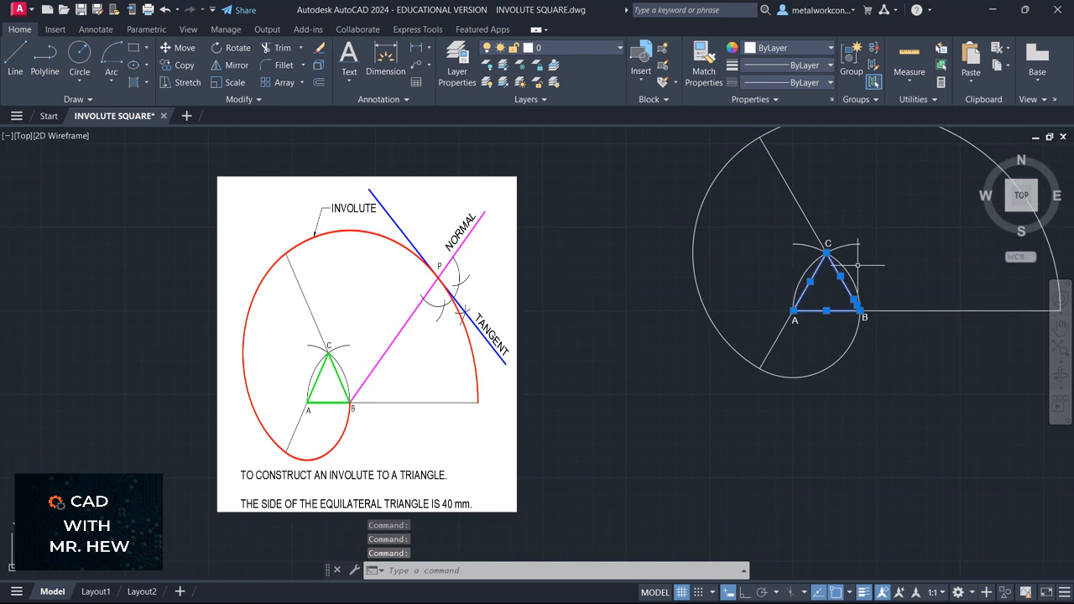
left_click(1061, 329)
left_click_drag(970, 293, 879, 335)
key("Escape")
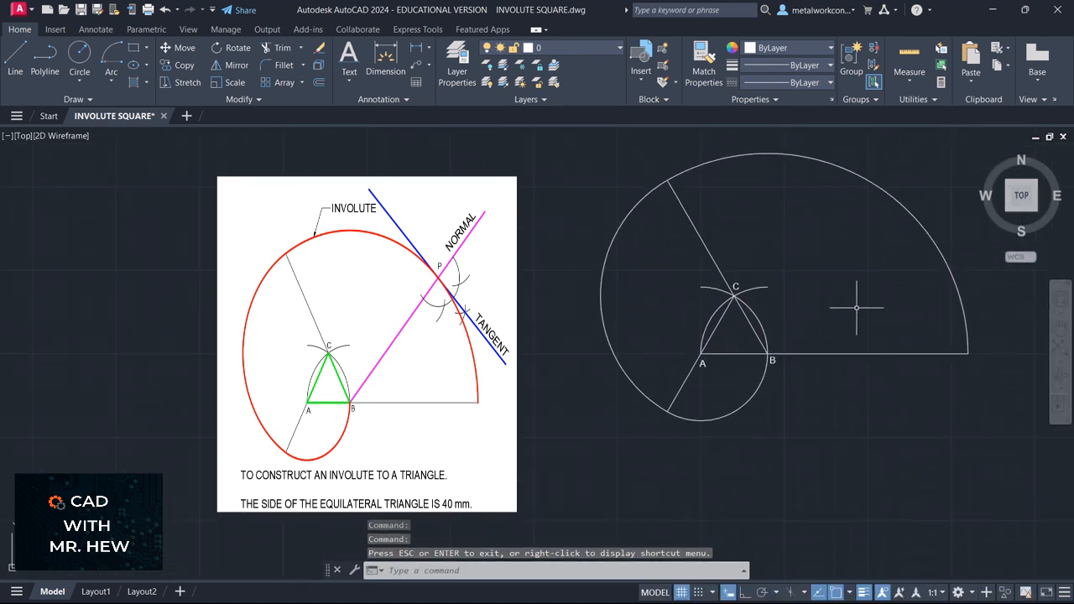
Assign the three triangle sides, including the short piece at B, and the three involute arcs to the OUTLINE layer
left_click(754, 330)
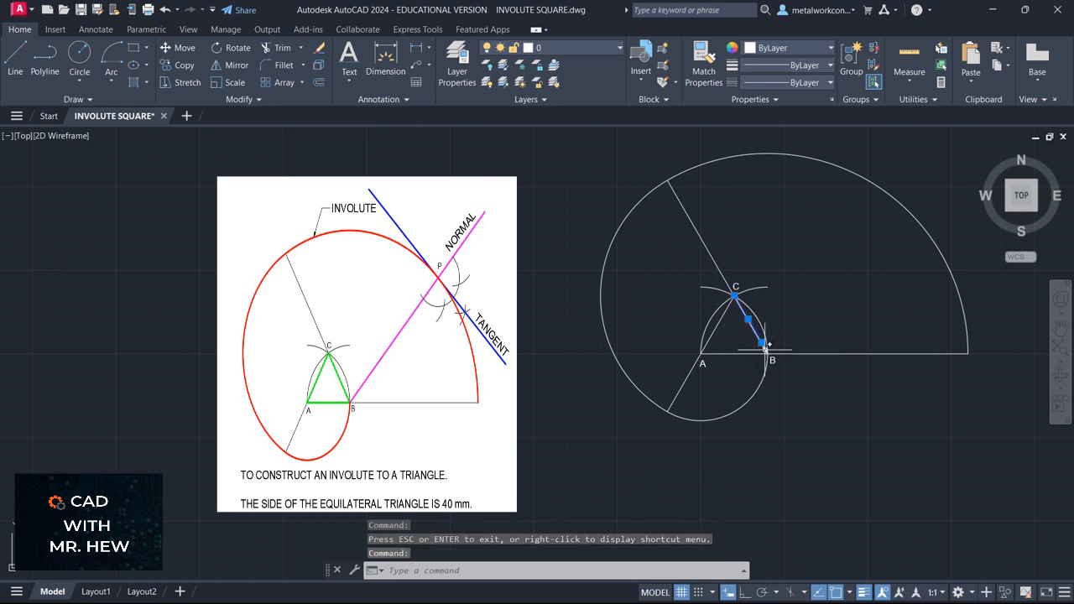
left_click(764, 348)
left_click(749, 353)
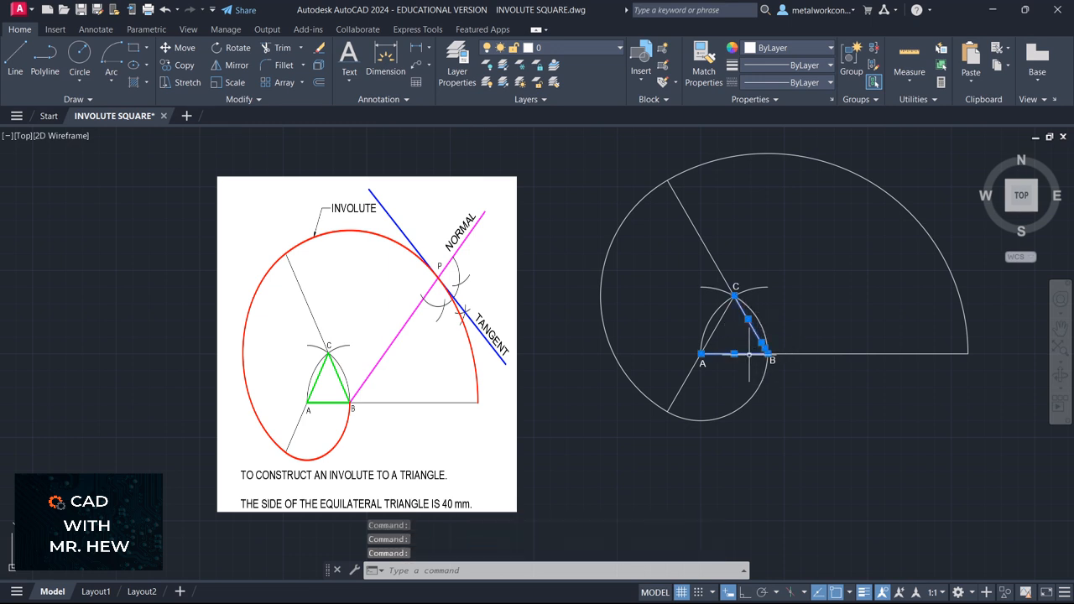
left_click(714, 332)
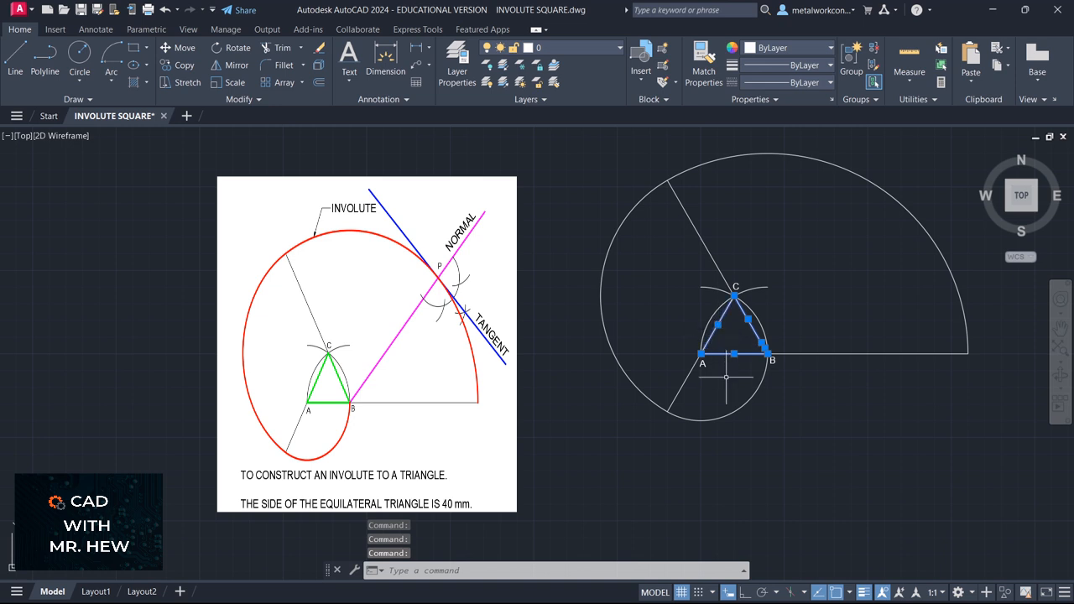
left_click(739, 411)
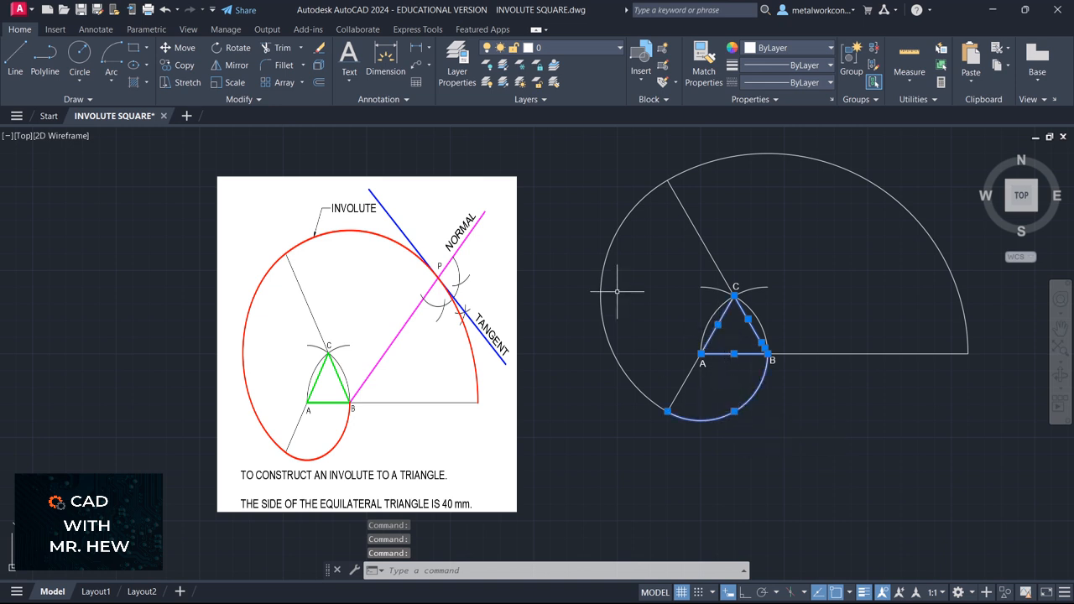
left_click(605, 260)
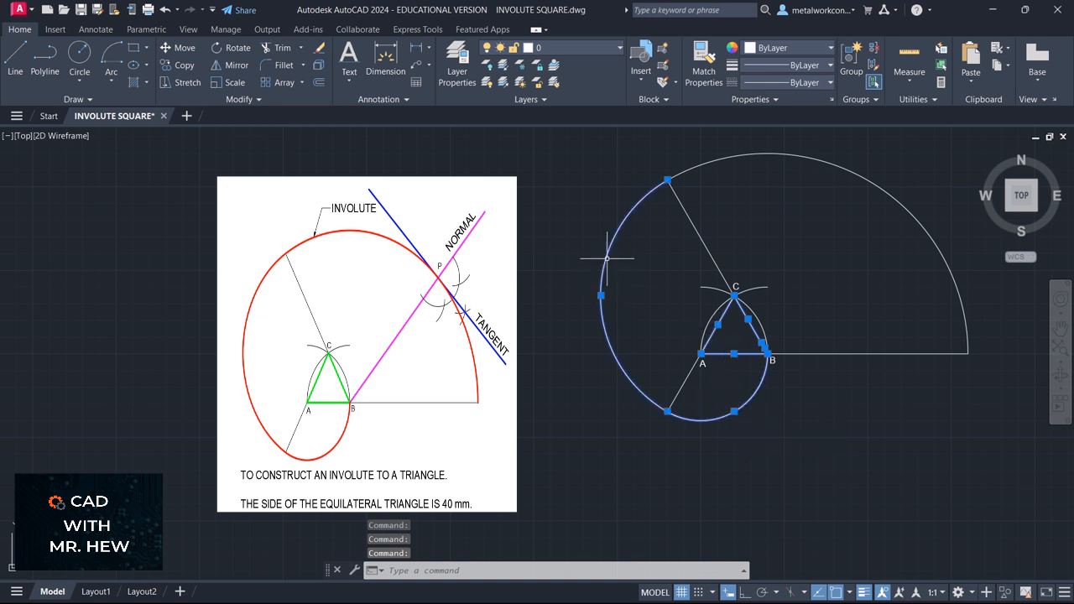
left_click(836, 164)
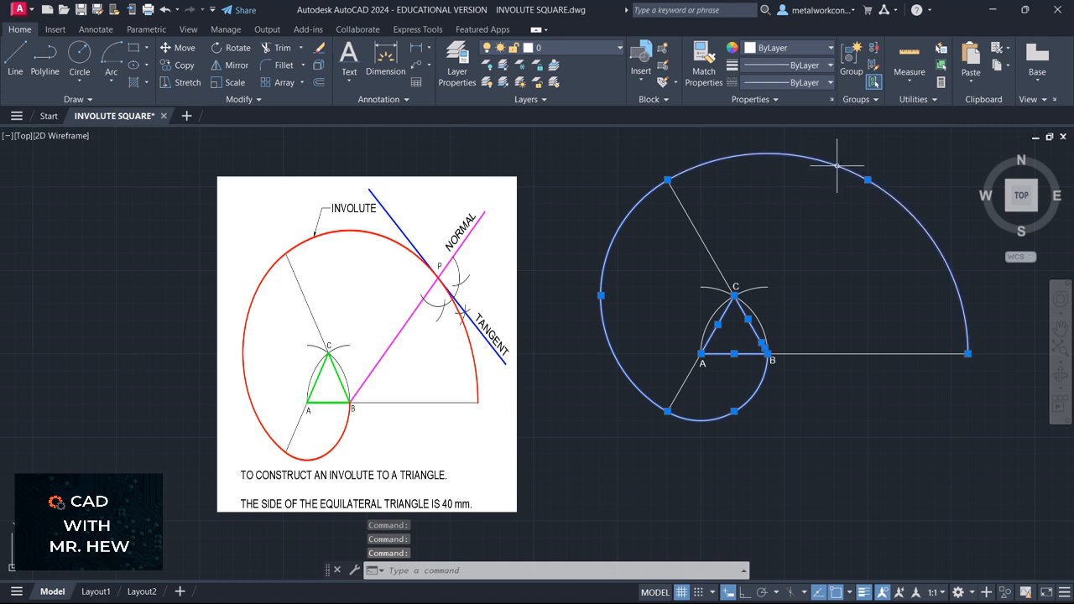
left_click(602, 50)
left_click(567, 98)
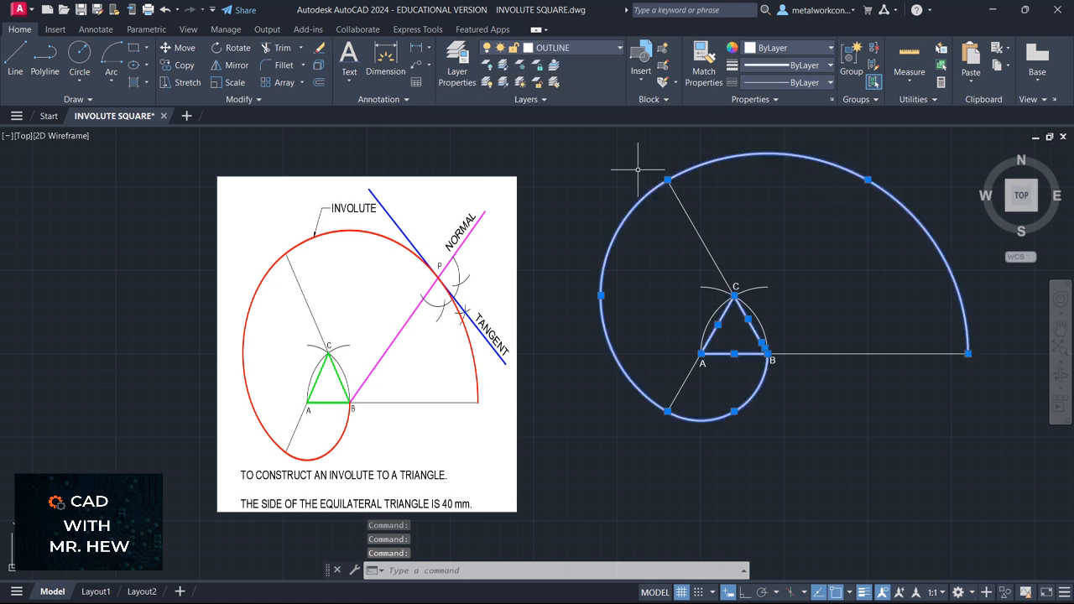
key("Escape")
Place a wide multiline text box directly beneath the involute, spanning roughly the figure's width
scroll(937, 465, "down", 2)
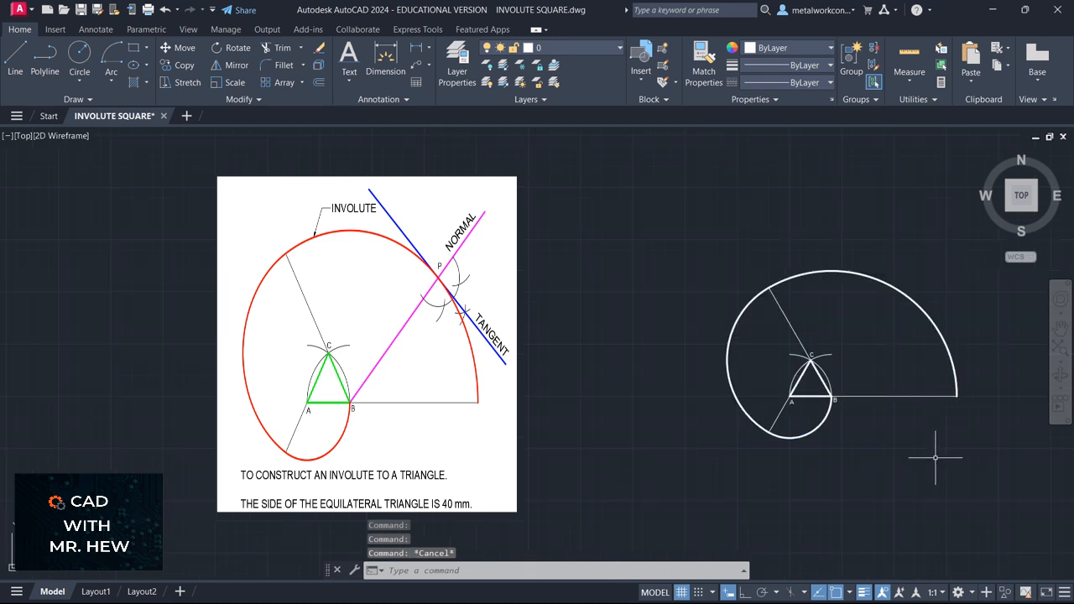
scroll(936, 458, "up", 2)
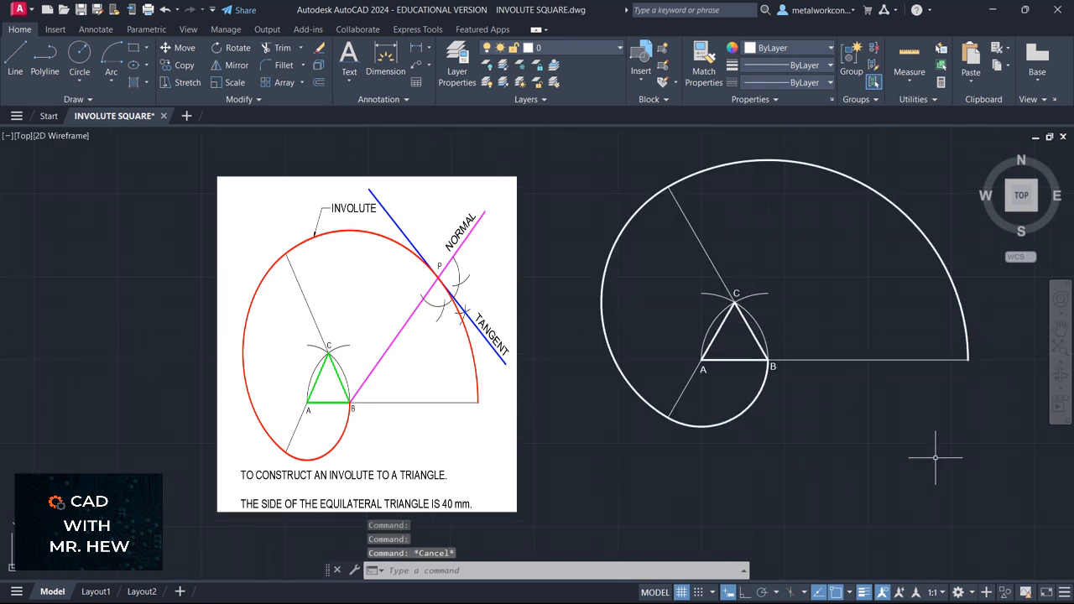
left_click(1059, 342)
mouse_move(944, 374)
left_mouse_down()
mouse_move(906, 328)
mouse_move(940, 377)
mouse_move(1008, 381)
left_mouse_up()
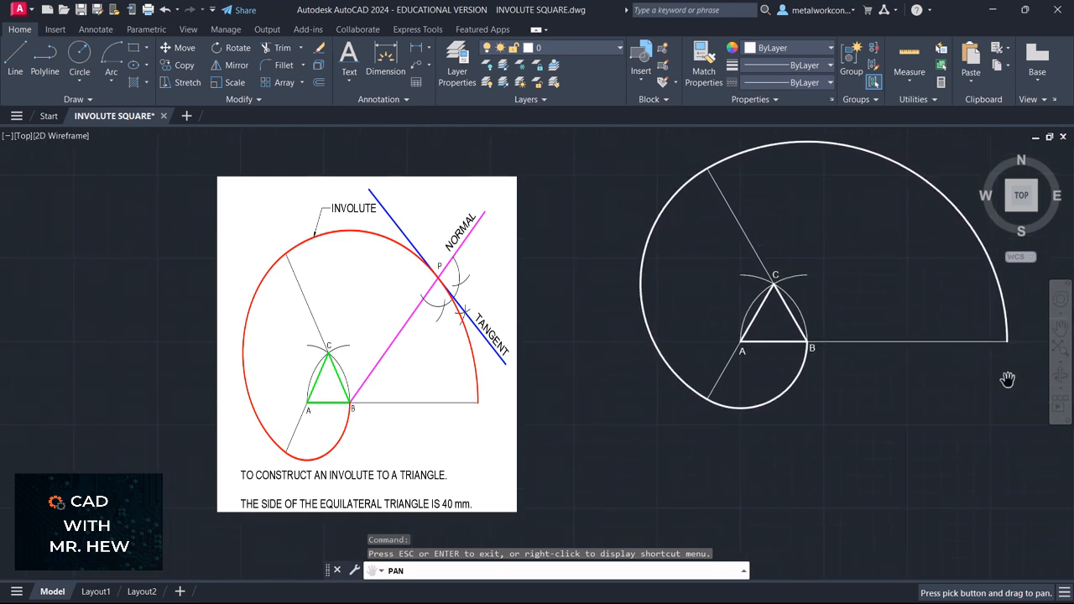
key("Escape")
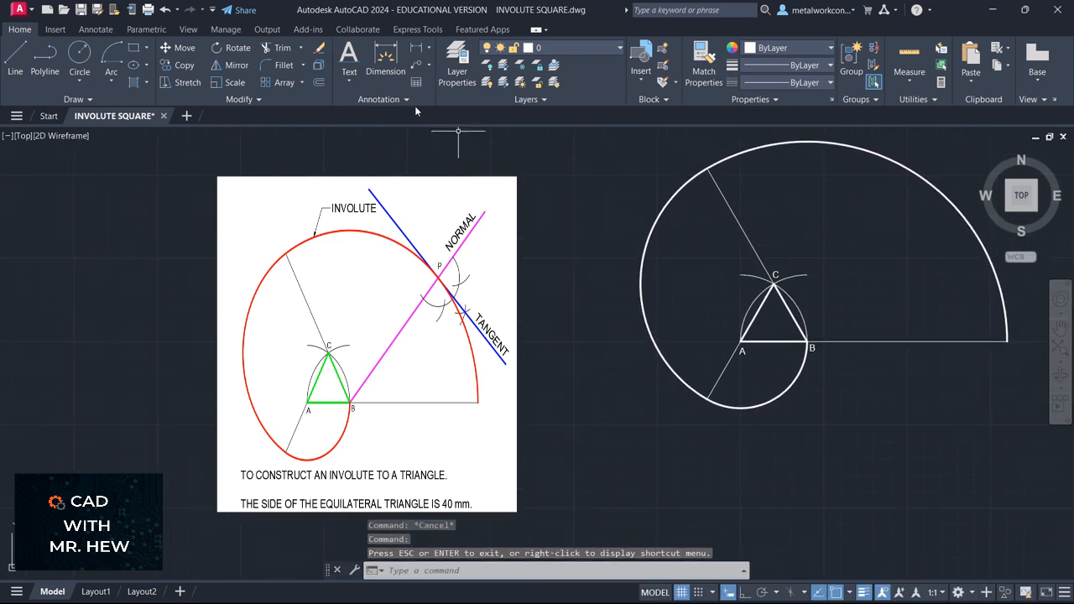
left_click(350, 80)
left_click(353, 114)
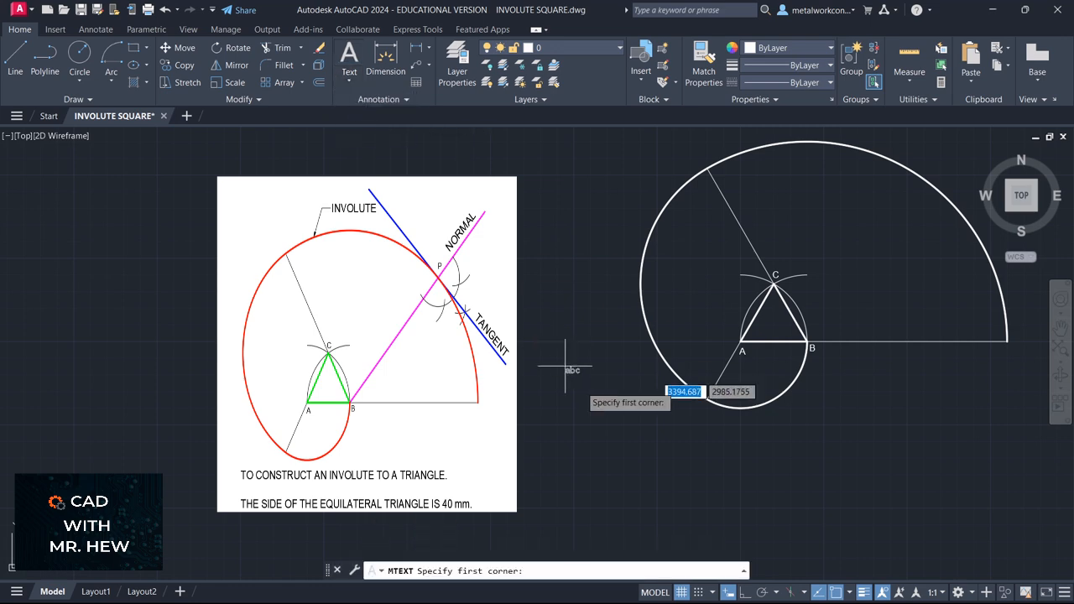
left_click(628, 415)
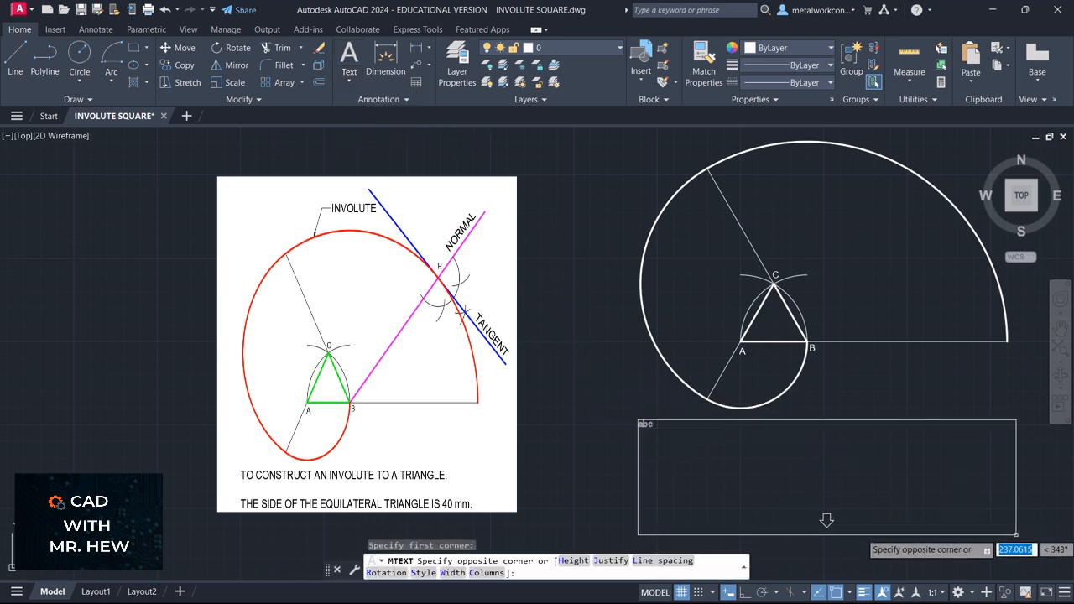
left_click(1021, 537)
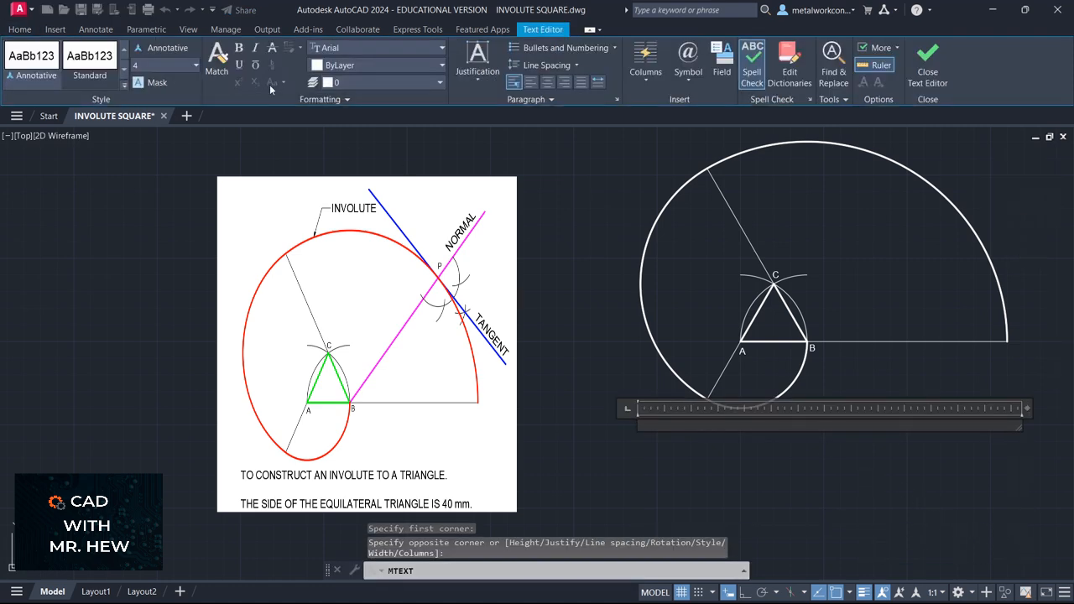
Set the caption's text height to 6 and enter "TO CONSTRUCT AN INVOLUTE TO A TRIANGLE." followed by a blank line
left_click(195, 65)
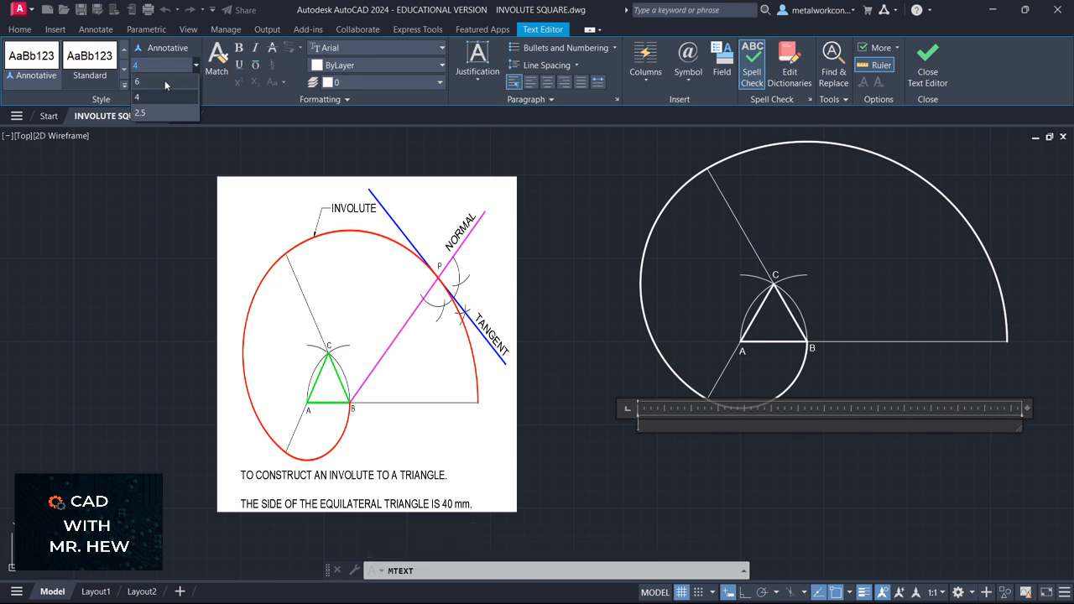
left_click(164, 81)
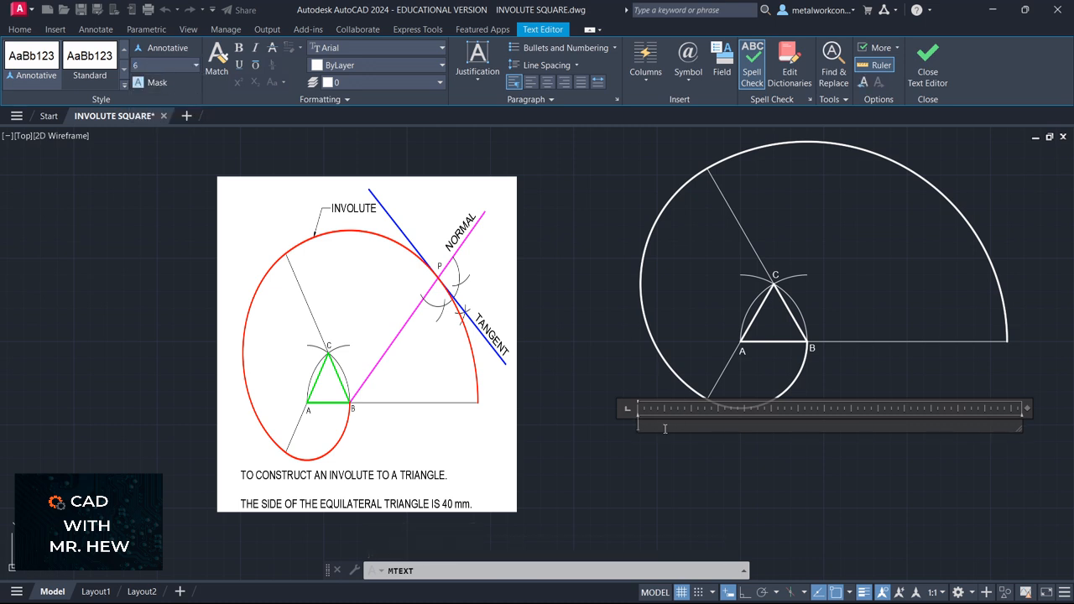
type("T")
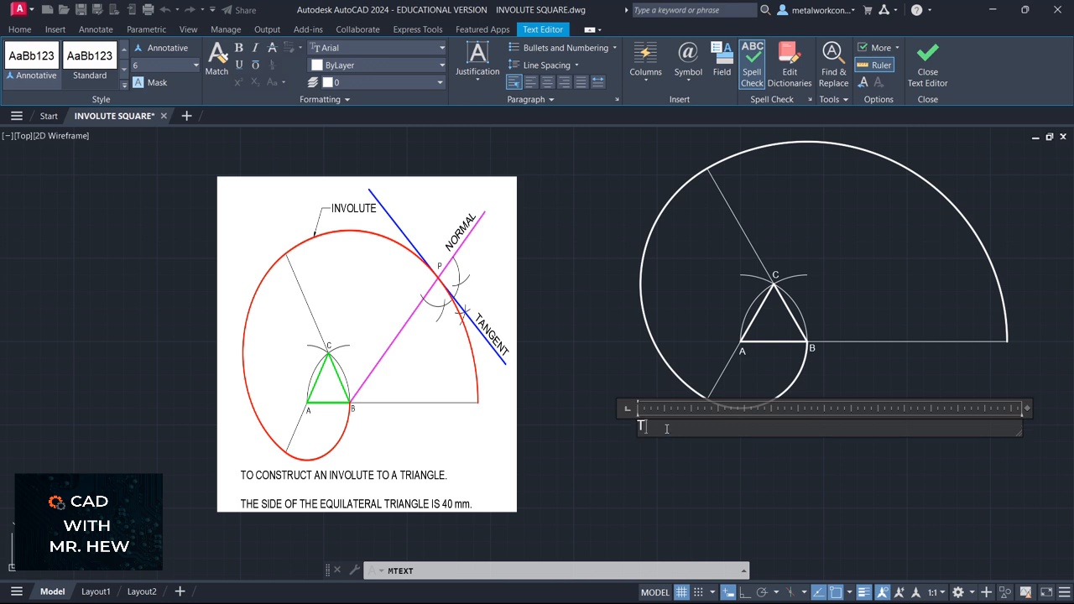
type("O CO")
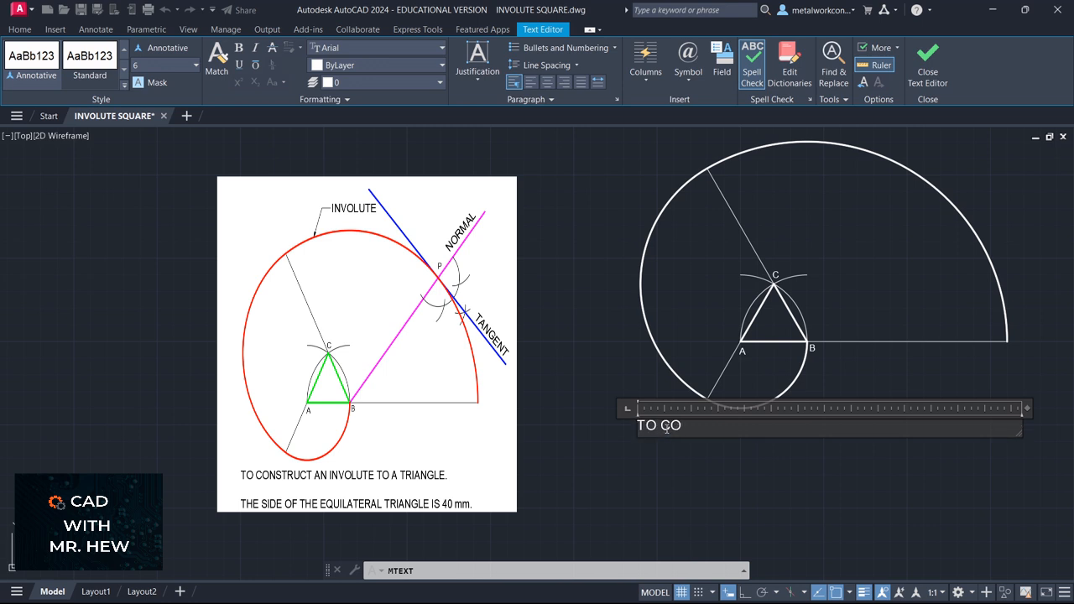
type("NSTRUCT AN I")
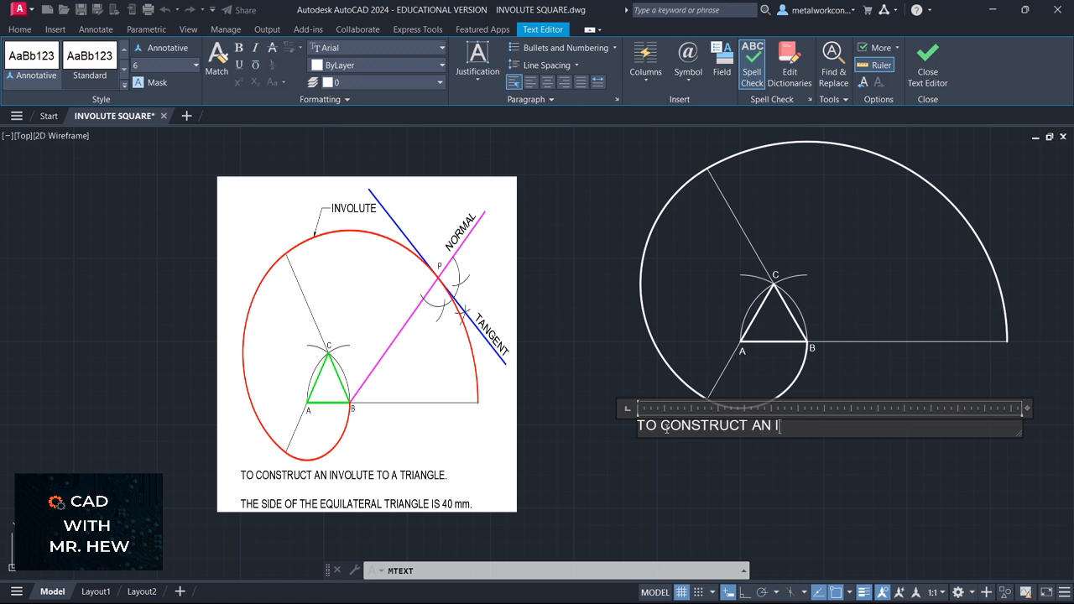
type("NVOLUTE")
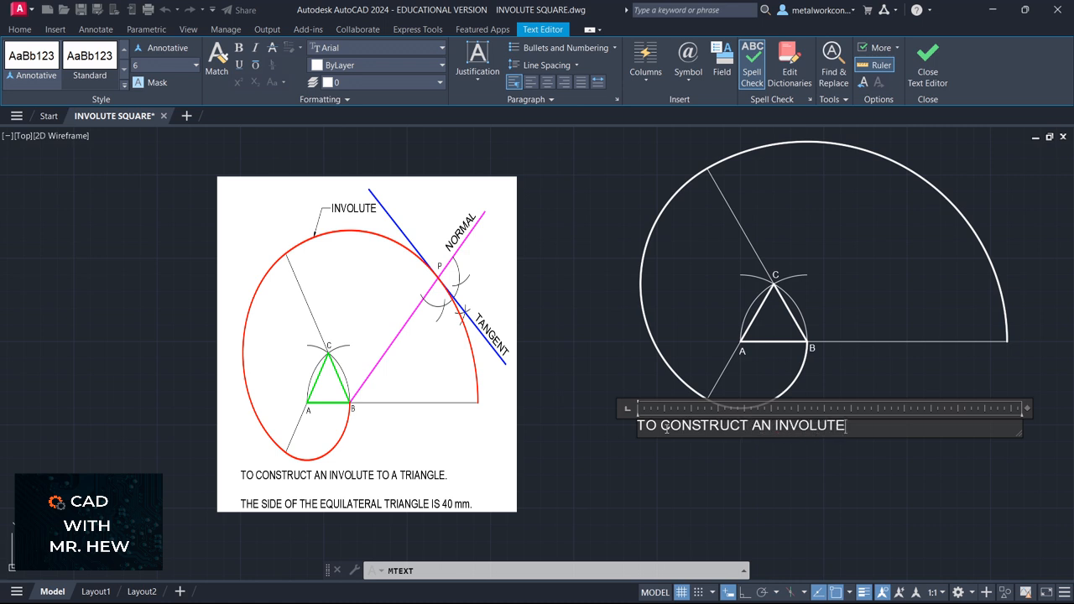
type(" TO")
type(" A ")
type("TR")
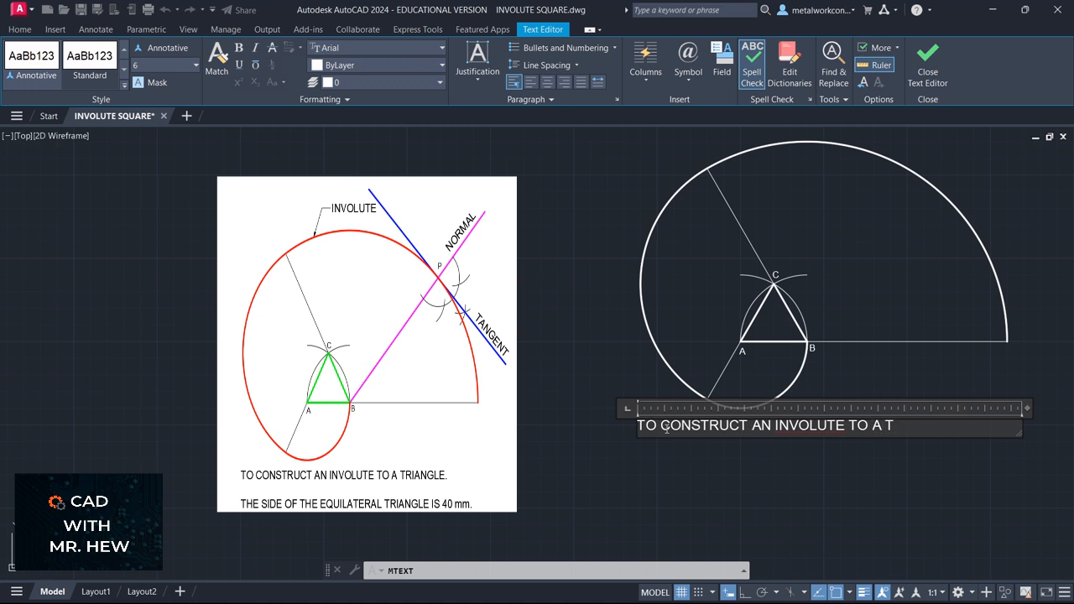
type("IAN")
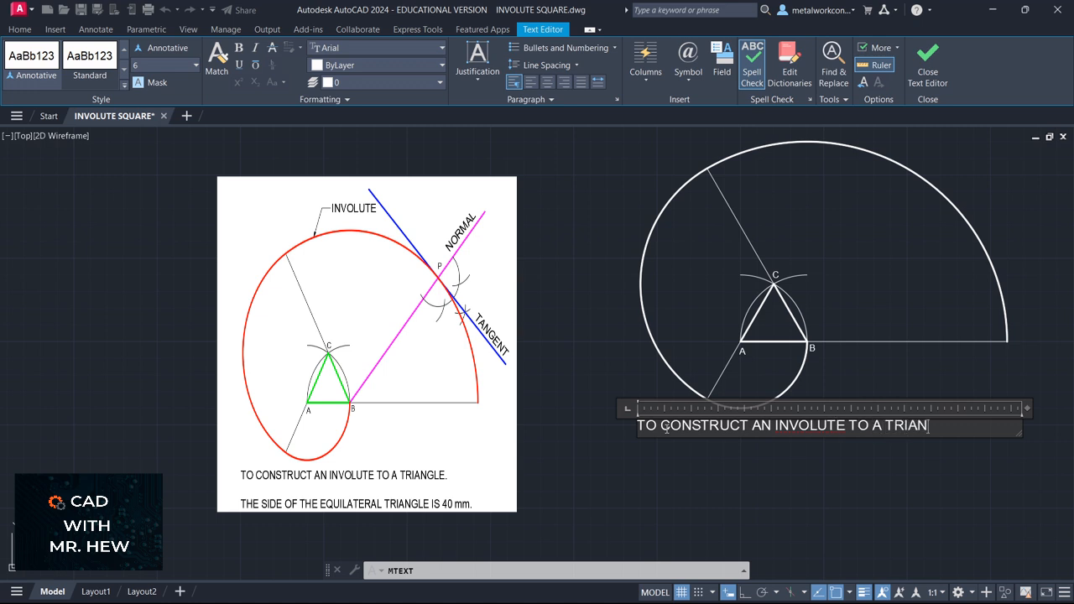
type("GK")
type("LE")
key("Return")
key("Return")
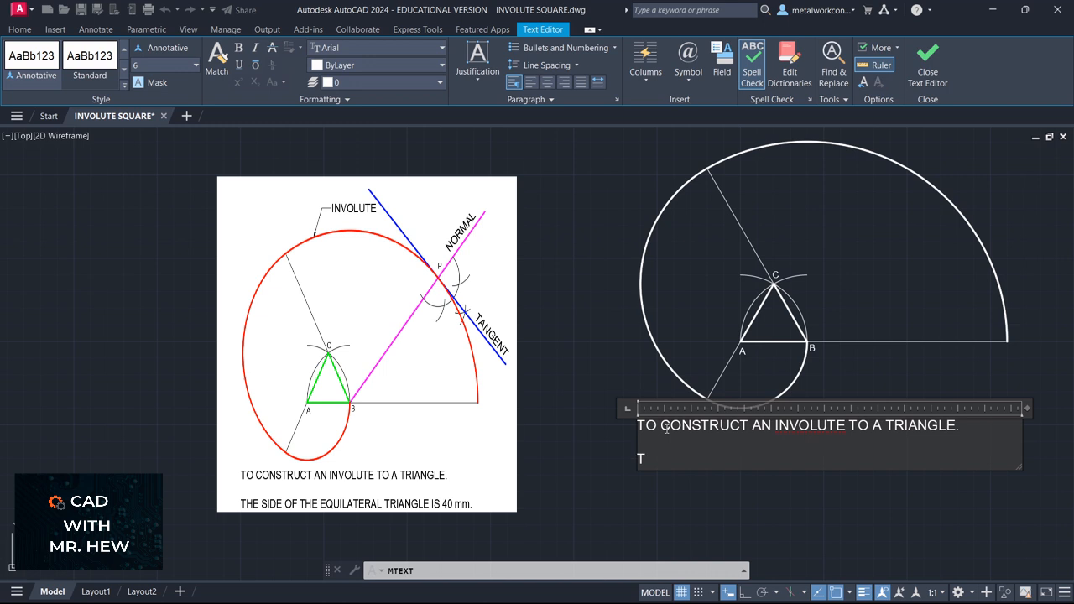
Begin the second caption line with "THE SIDES OF THE EQUILATERAL", fixing the last word's spelling with the suggested correction
type("THE SI")
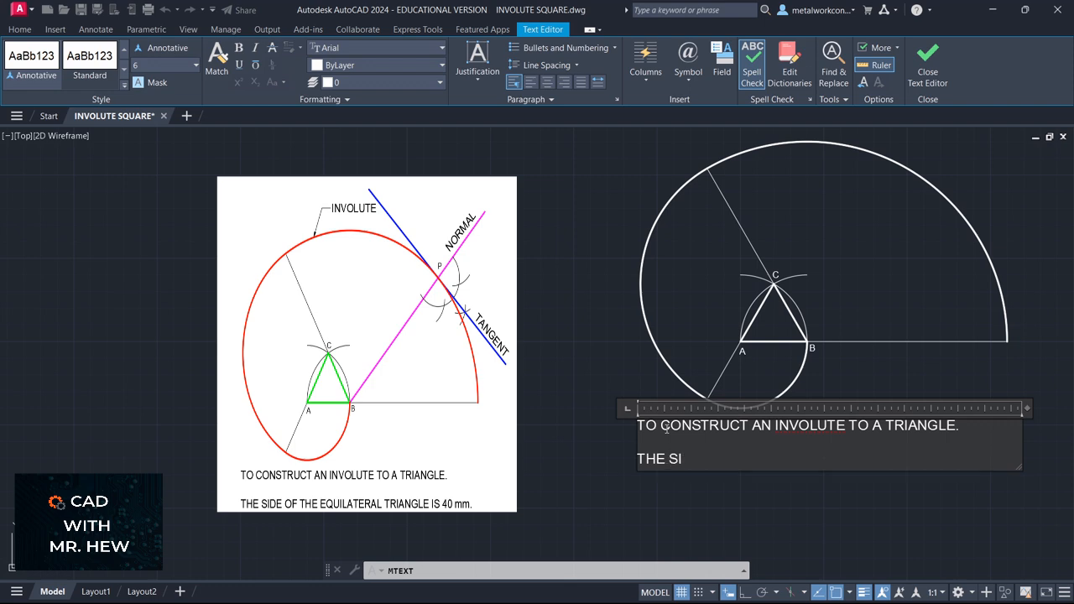
type("DES OF THE EQU")
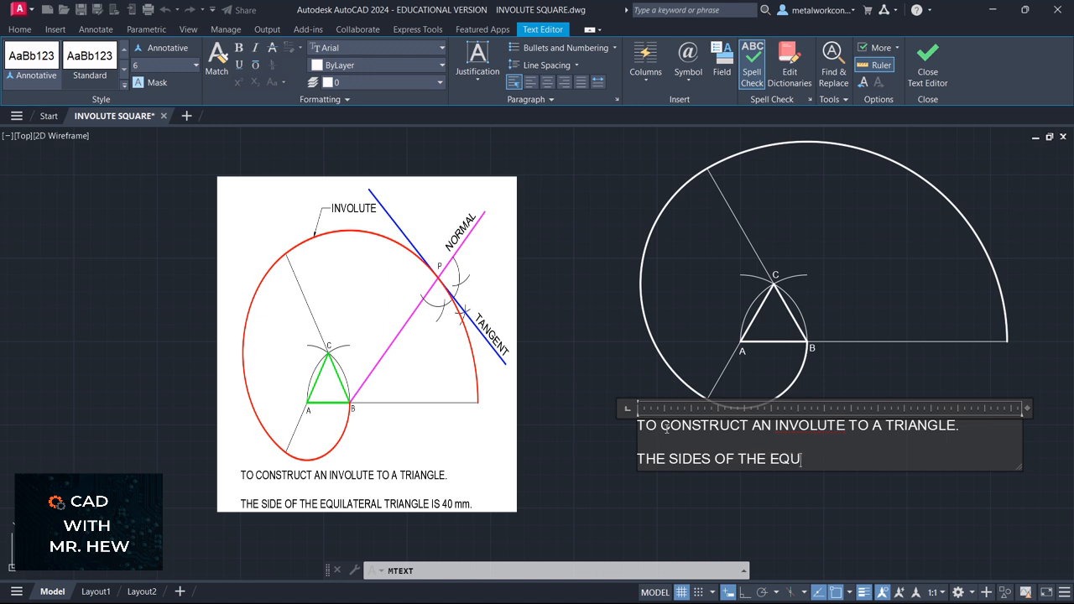
type("ALATERAL")
right_click(802, 464)
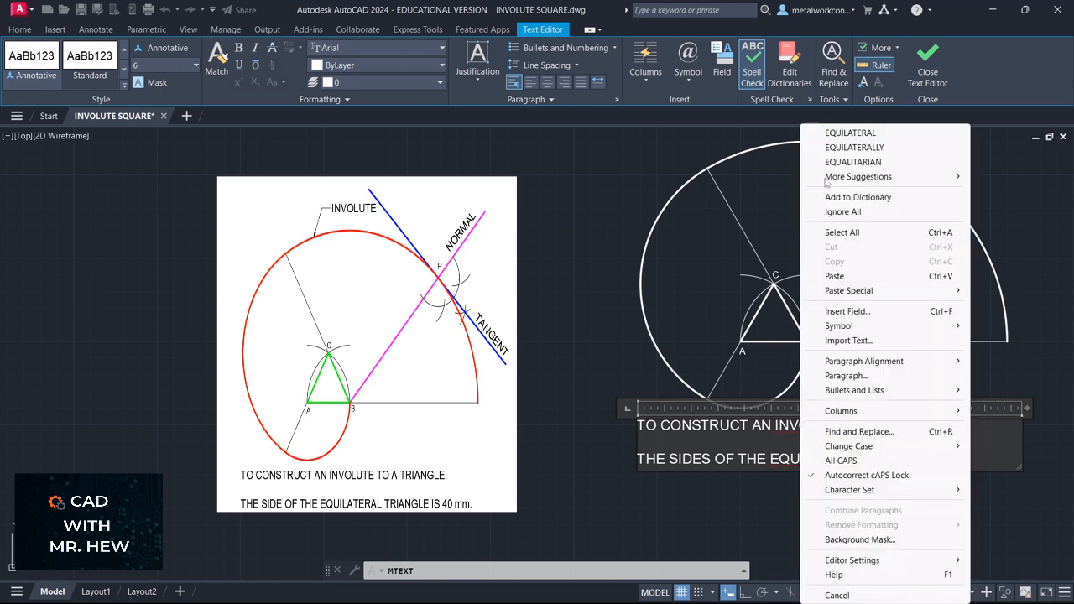
left_click(845, 134)
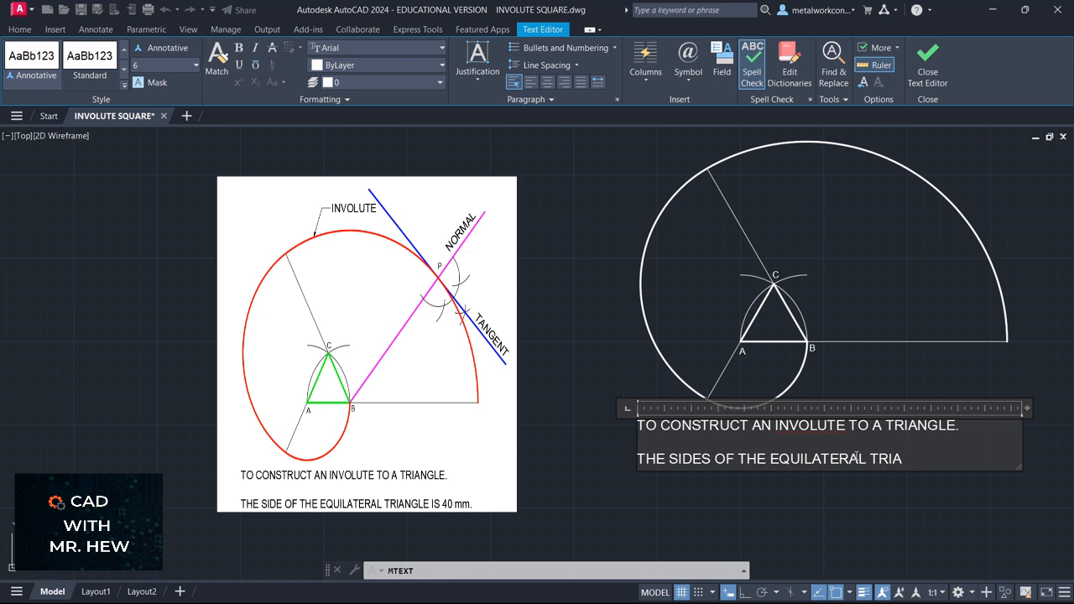
Change SIDES to SIDE and complete the caption line as "THE SIDE OF THE EQUILATERAL TRIANGLE IS 40 mm,"
type("NGL")
left_click(703, 459)
key("BackSpace")
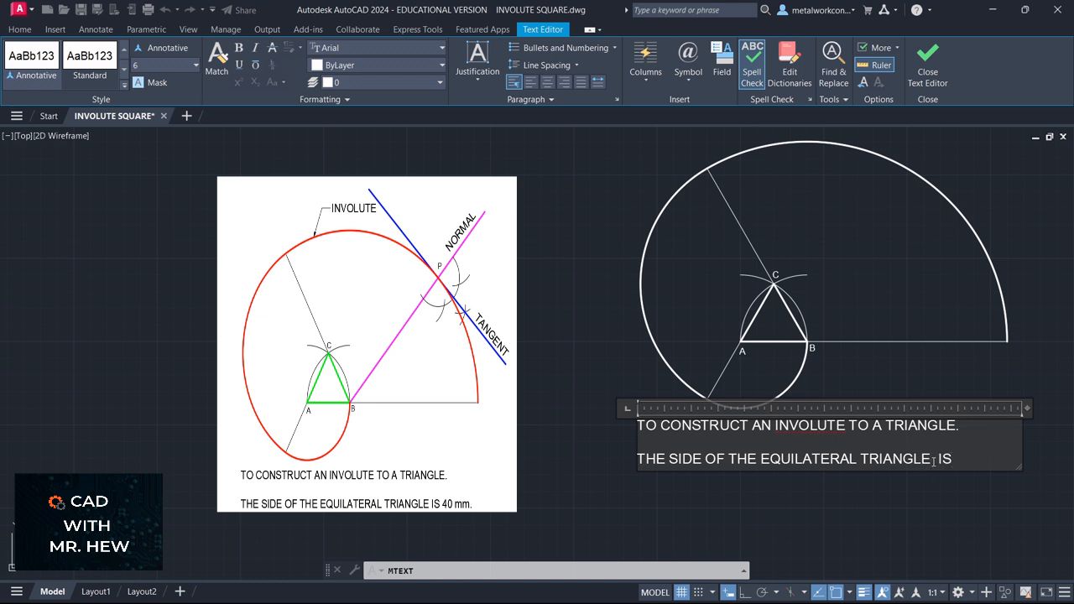
left_click(933, 461)
key("BackSpace")
type("mm,")
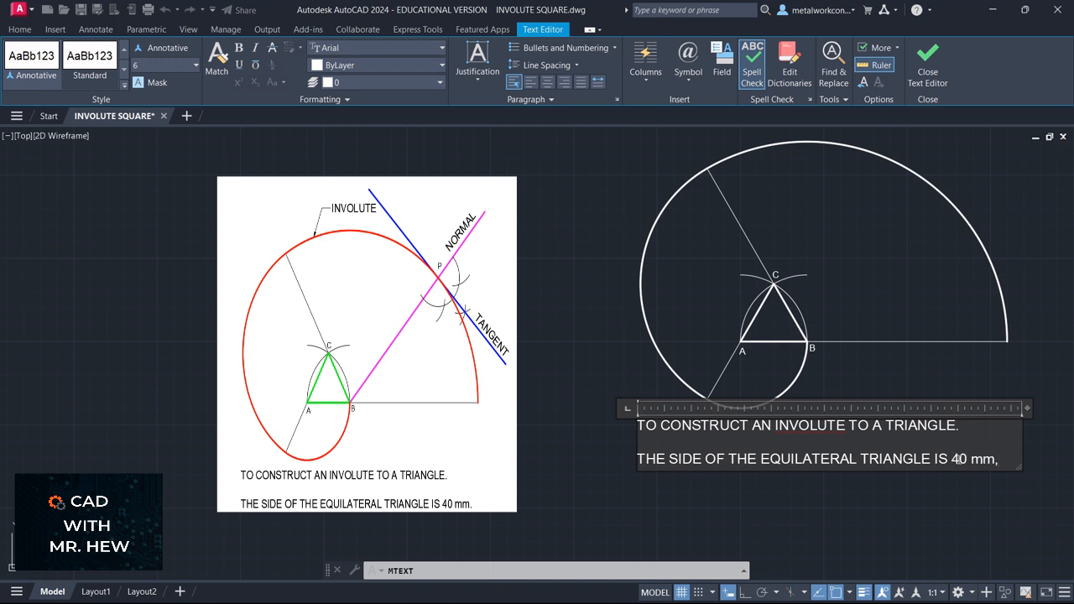